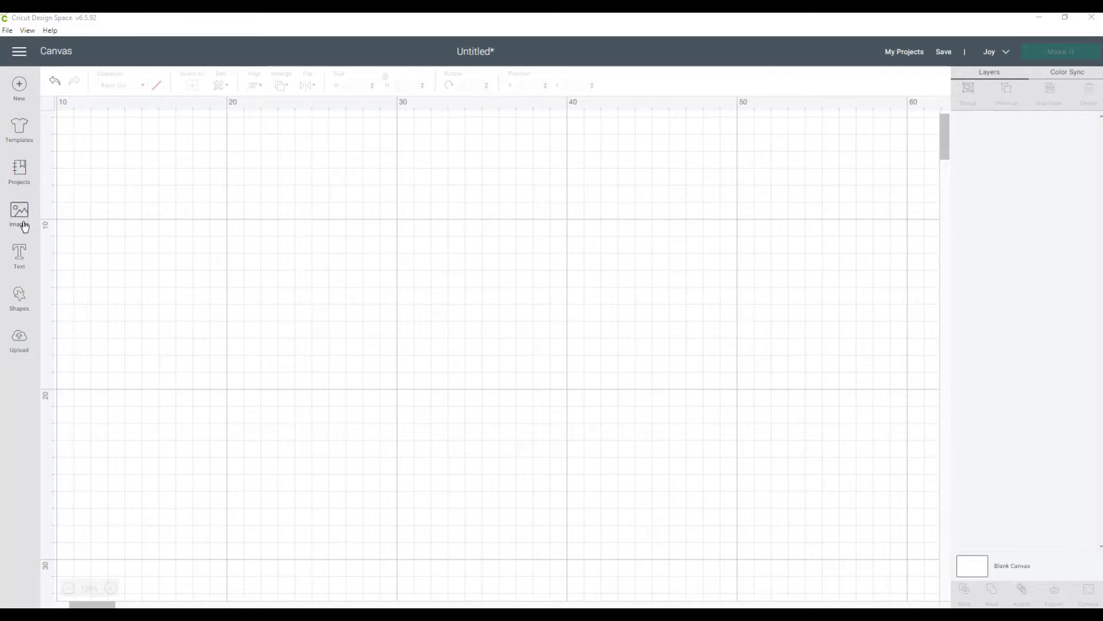
# Add a new text object to the canvas and set its font to Madeline.
pyautogui.click(21, 257)
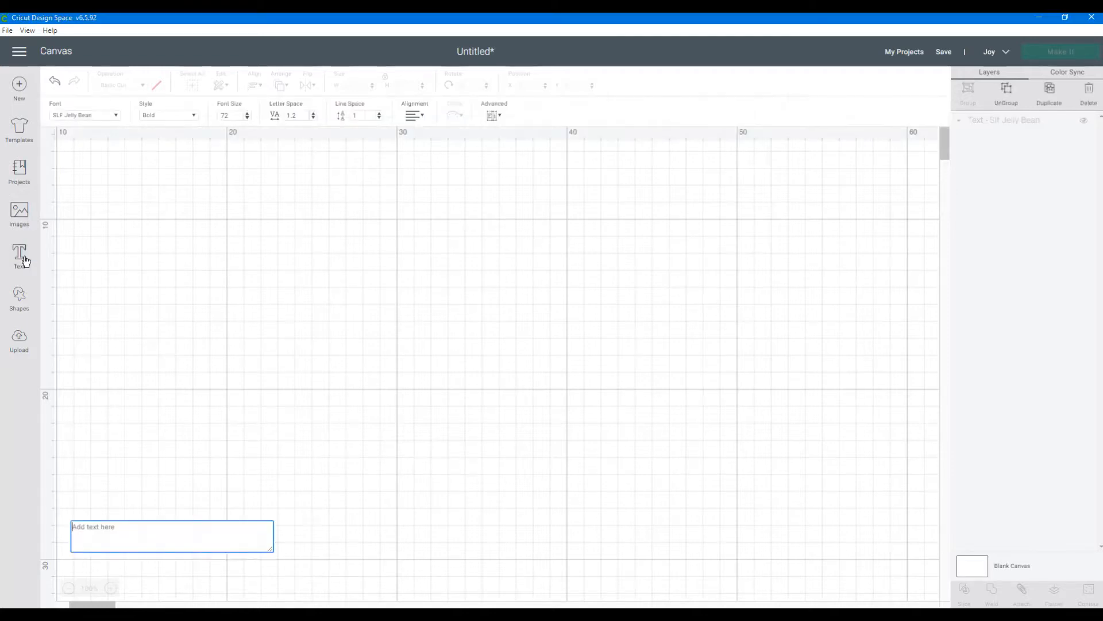
pyautogui.click(112, 114)
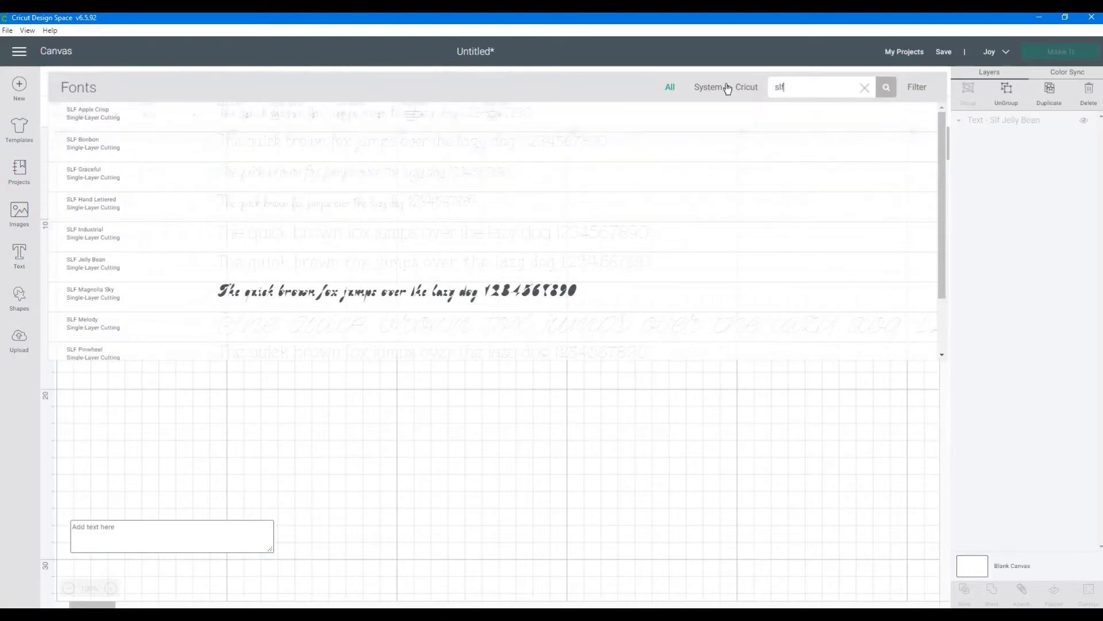
pyautogui.moveTo(727, 88); pyautogui.dragTo(659, 88)
pyautogui.write('mad')
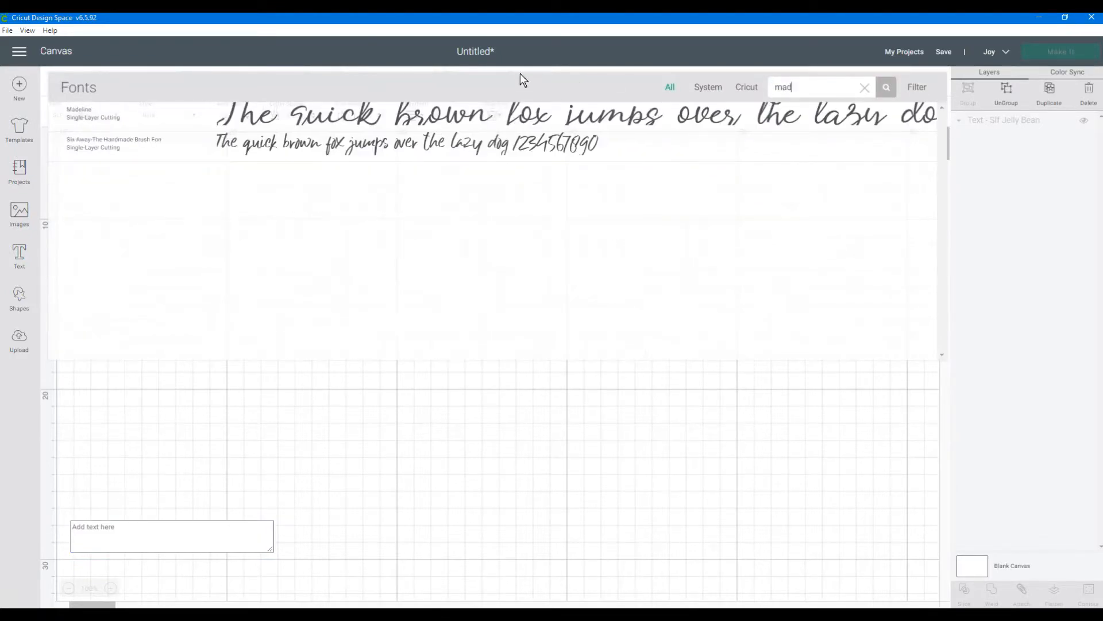
pyautogui.click(347, 113)
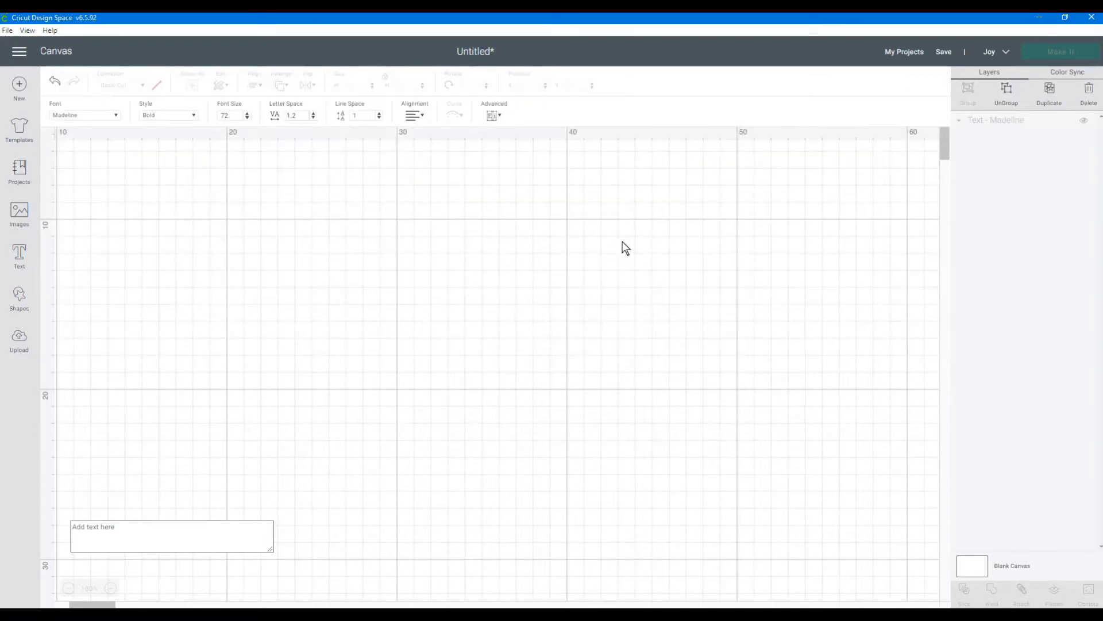
# Enter "Beautiful" as the content of the Madeline text object.
pyautogui.click(135, 525)
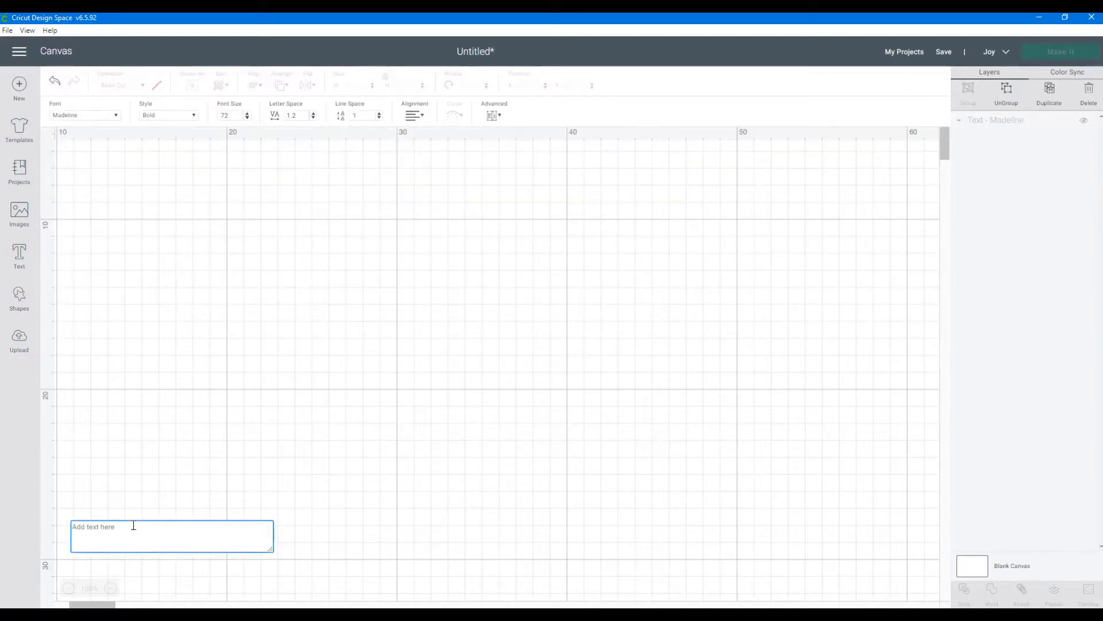
pyautogui.write('Be')
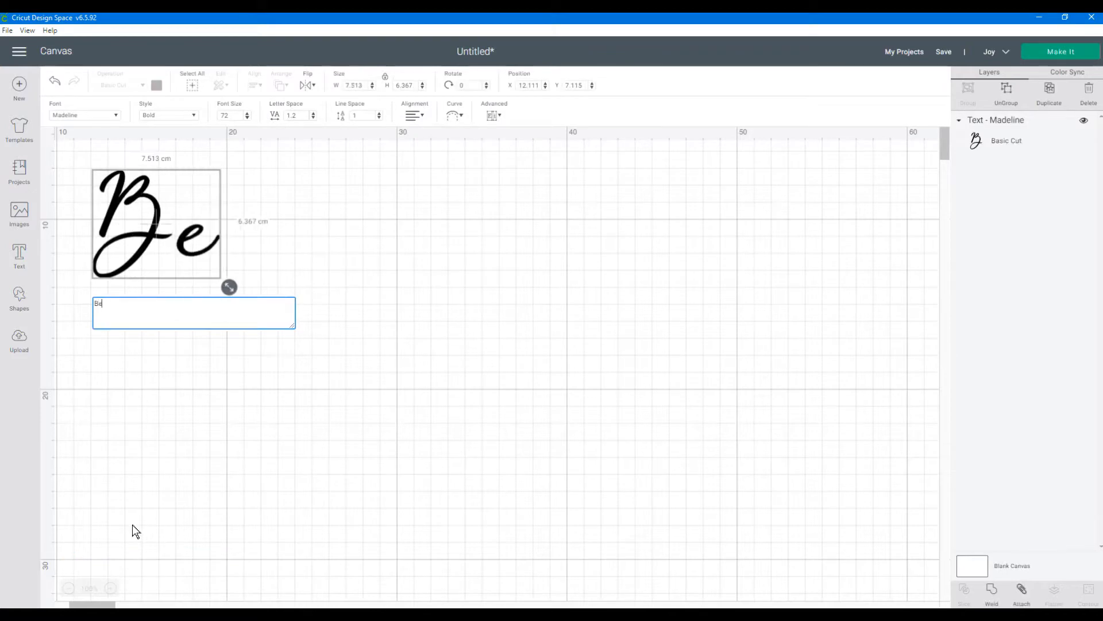
pyautogui.write('auti')
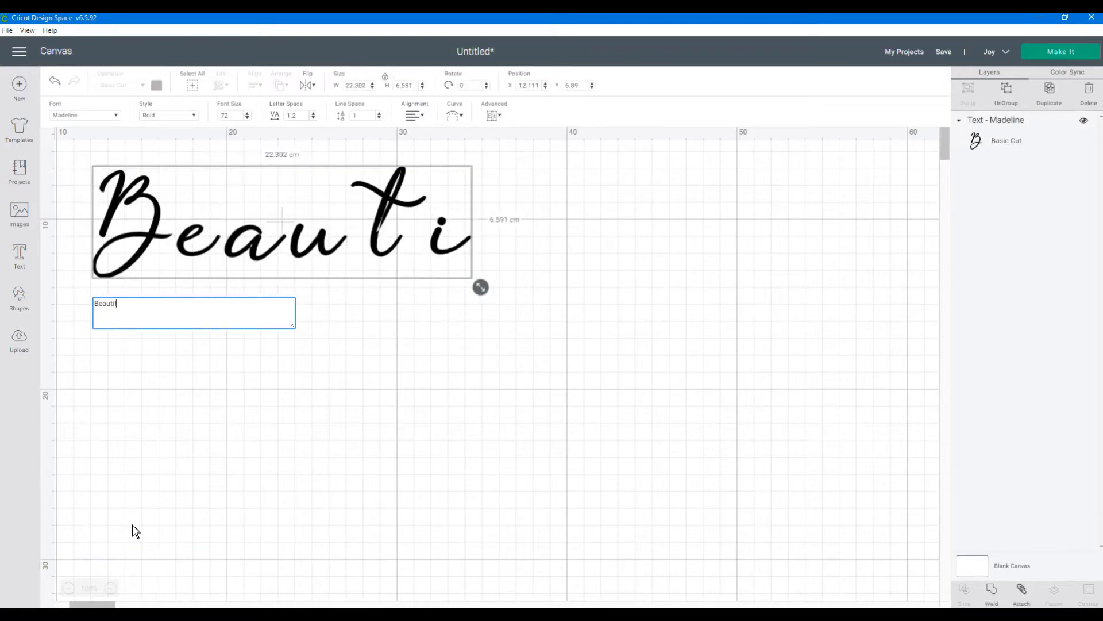
pyautogui.write('ful')
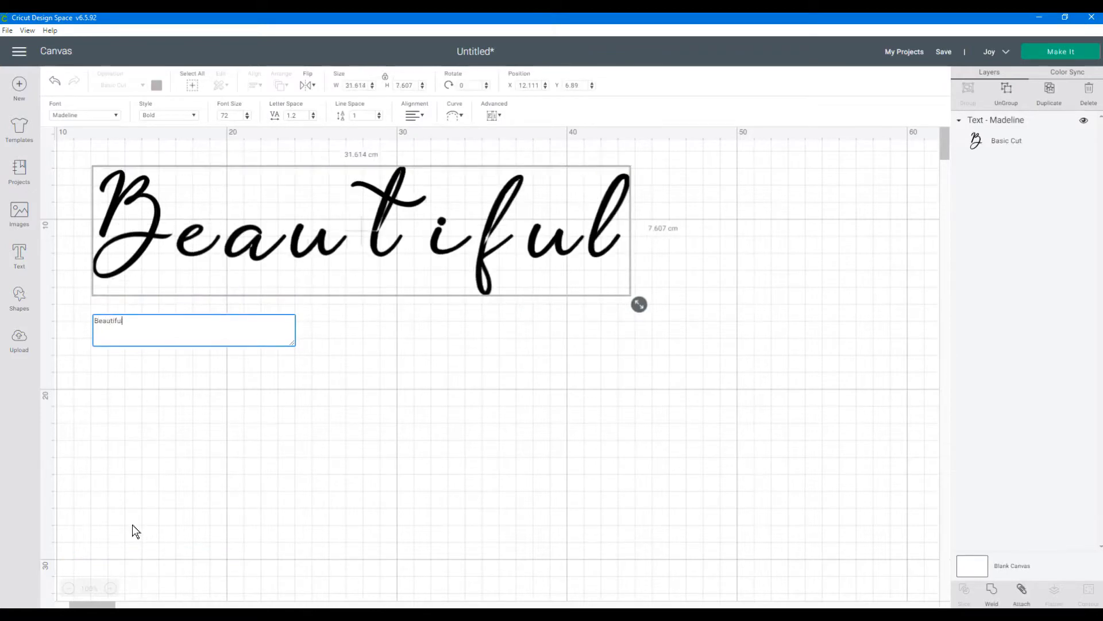
pyautogui.click(418, 477)
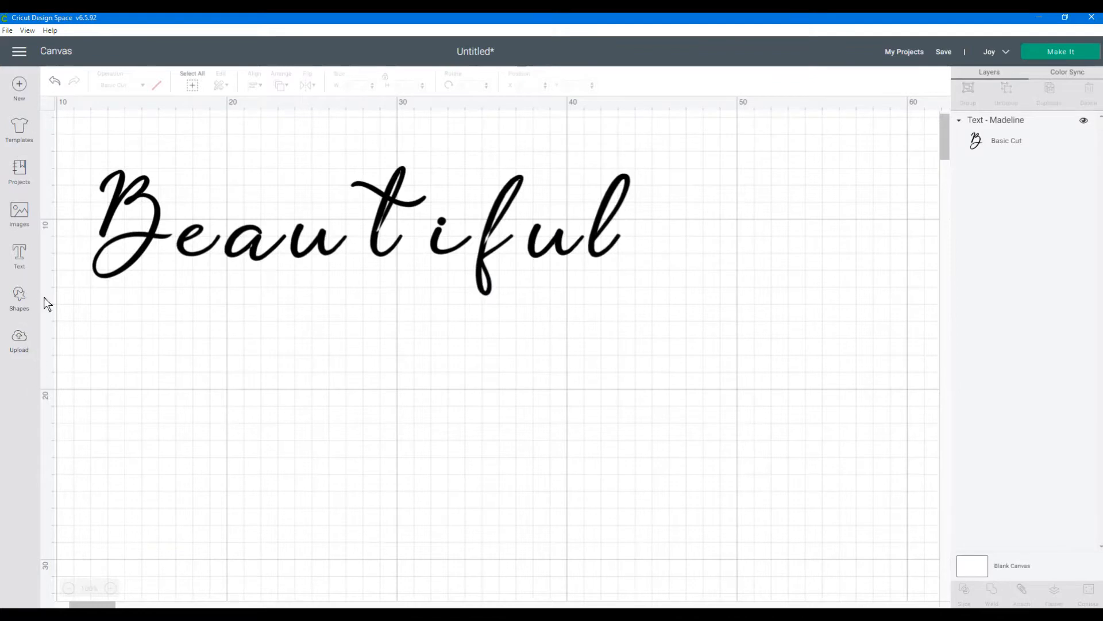
# Add a second text object and set its font to SLF Jelly Bean.
pyautogui.click(12, 257)
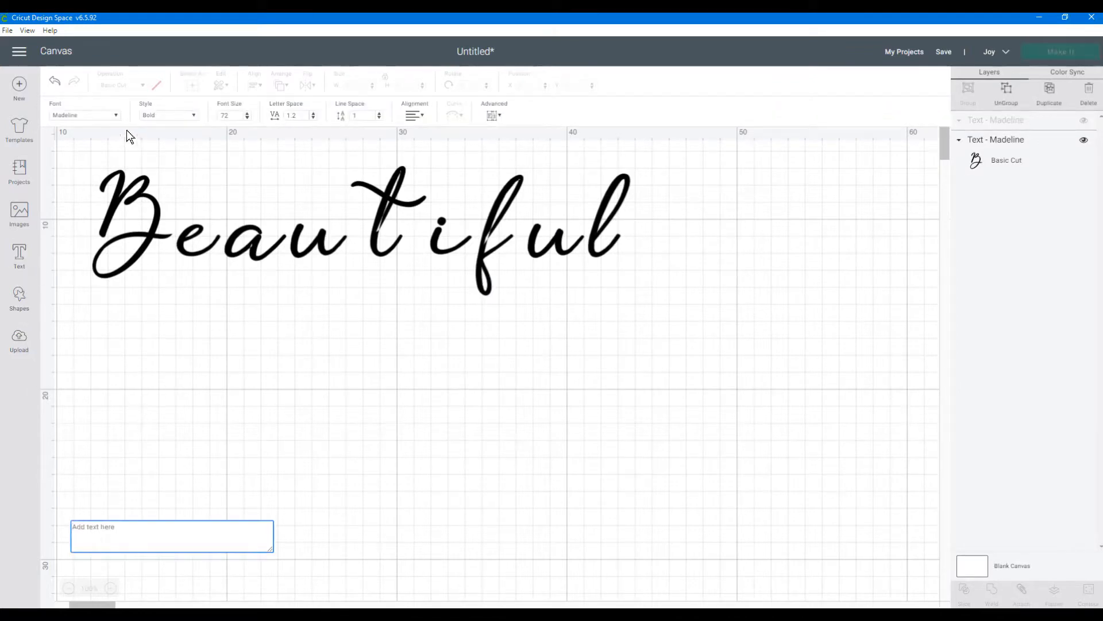
pyautogui.click(115, 115)
pyautogui.write('mad')
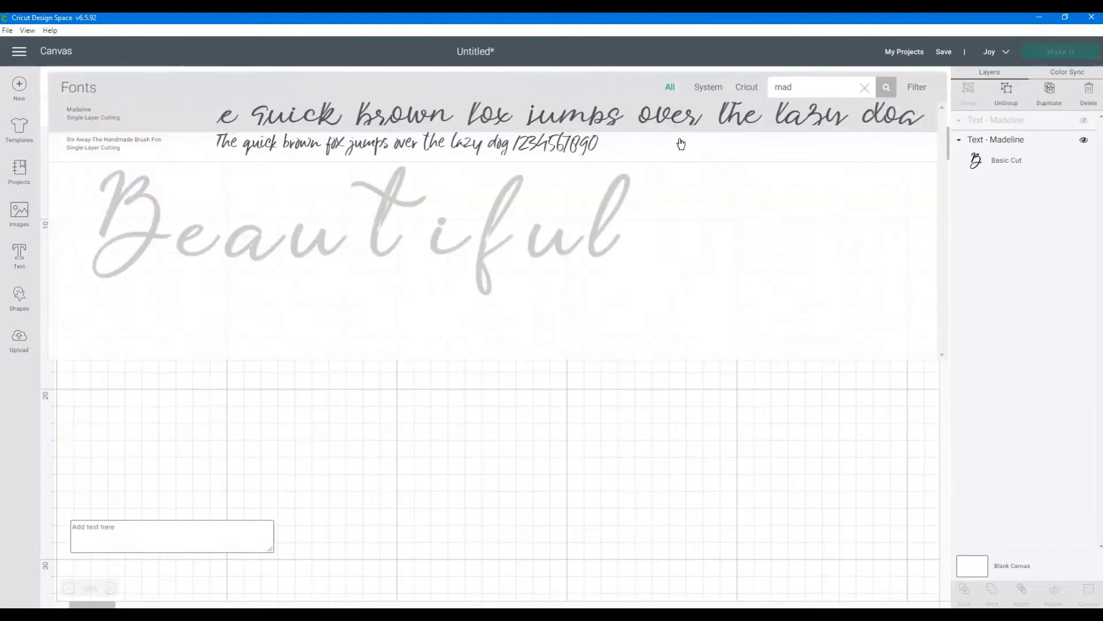
pyautogui.doubleClick(800, 83)
pyautogui.write('slf')
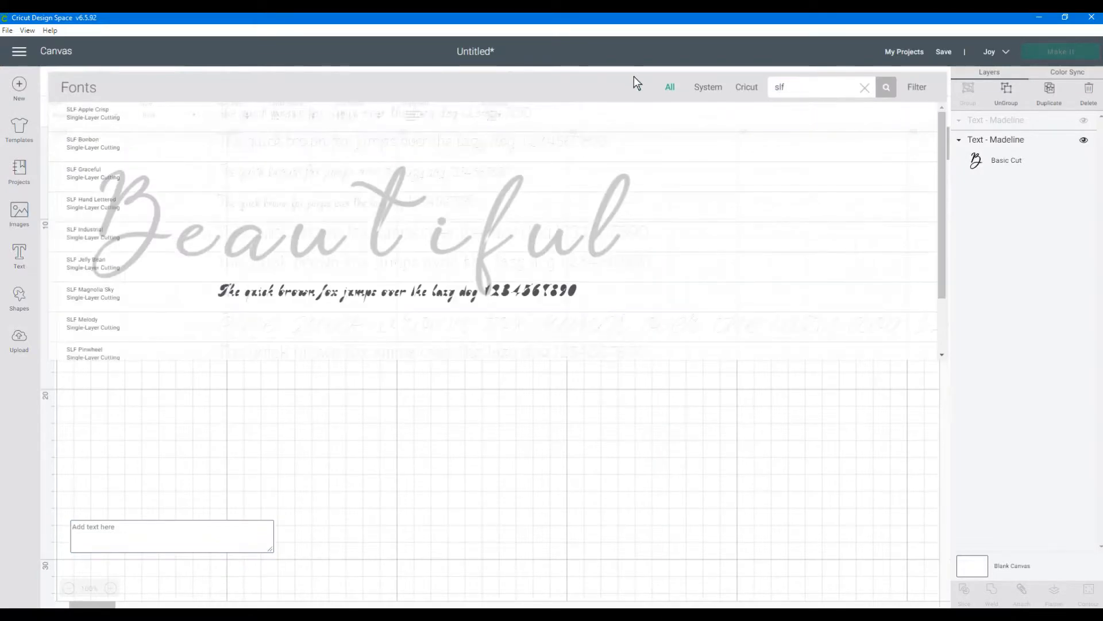
pyautogui.click(232, 276)
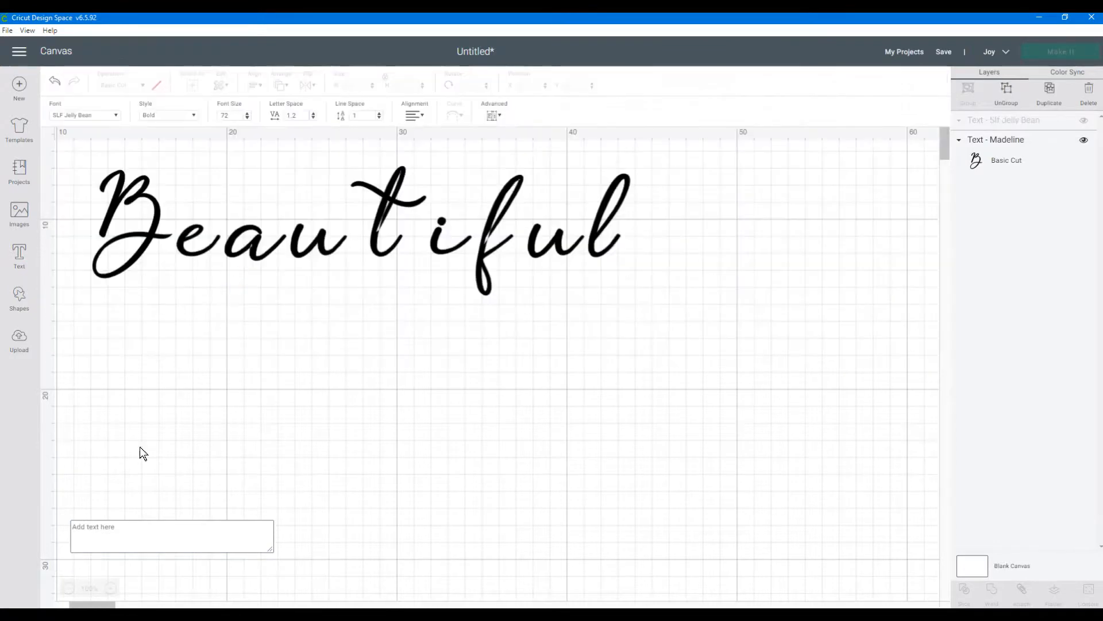
# Enter "you are so" as the content of the SLF Jelly Bean text object.
pyautogui.click(101, 527)
pyautogui.write('you are so')
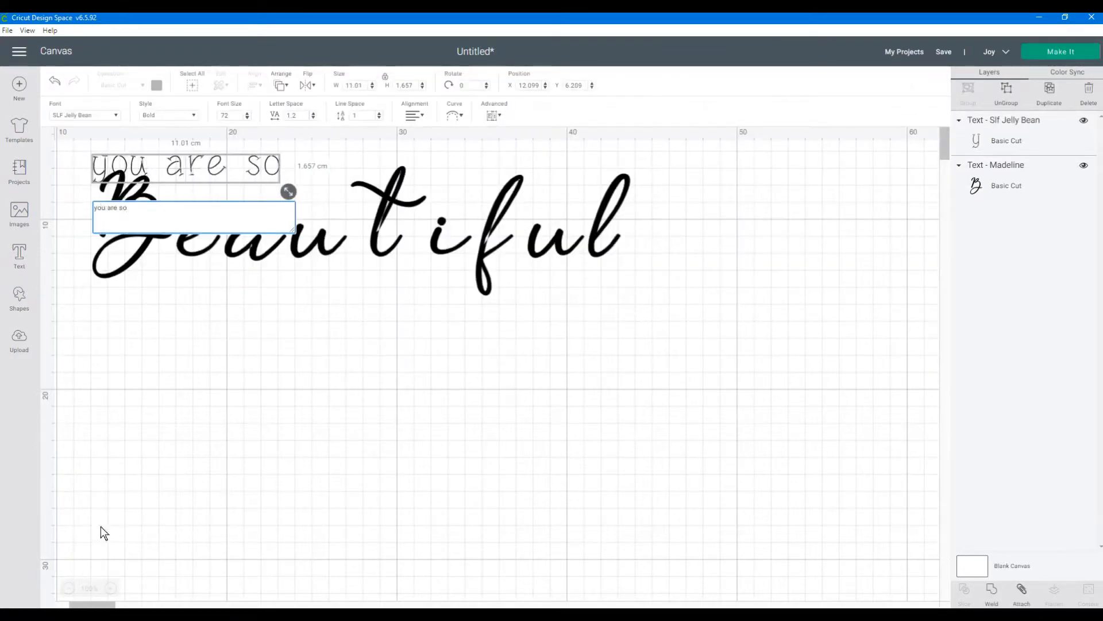
pyautogui.click(263, 423)
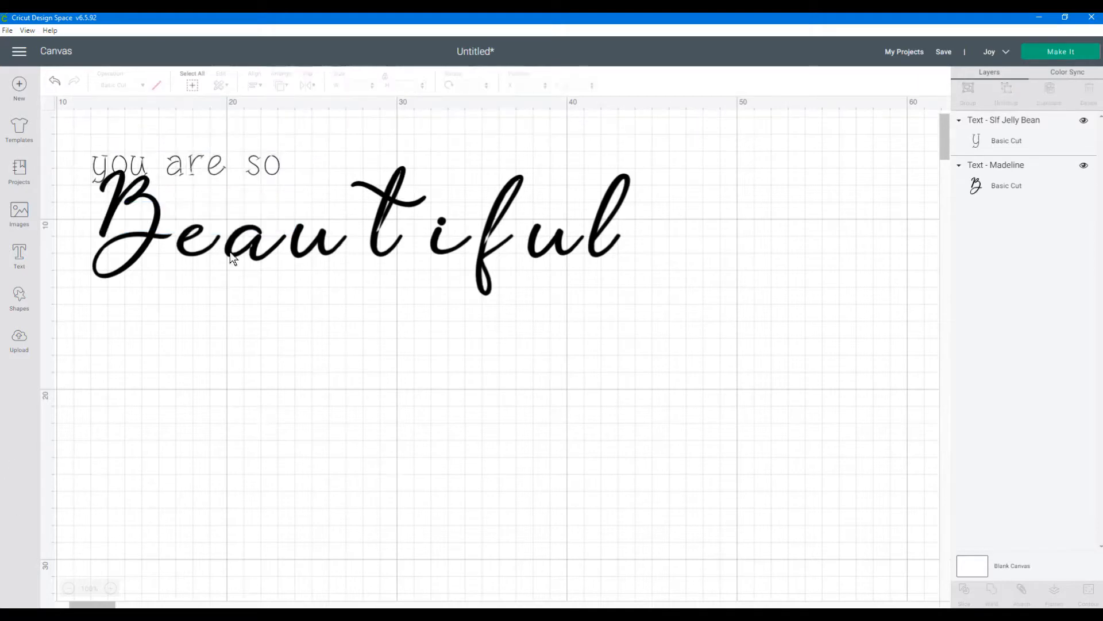
# Move "you are so" well below the word "Beautiful" and change its operation to Draw with Pen.
pyautogui.moveTo(242, 175); pyautogui.dragTo(333, 506)
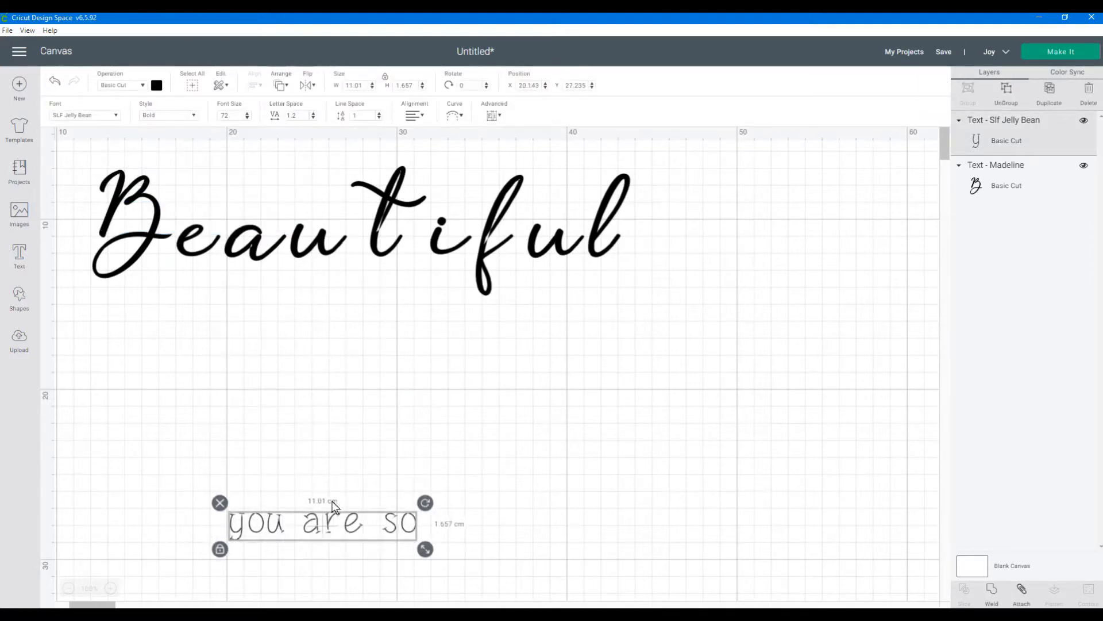
pyautogui.click(147, 88)
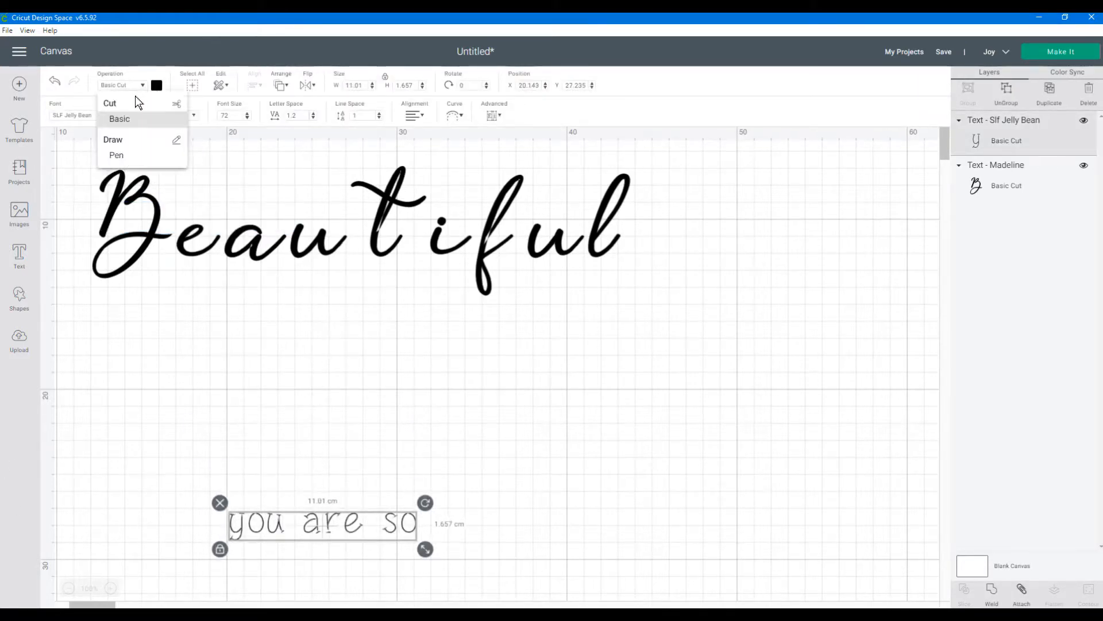
pyautogui.click(123, 156)
pyautogui.click(512, 394)
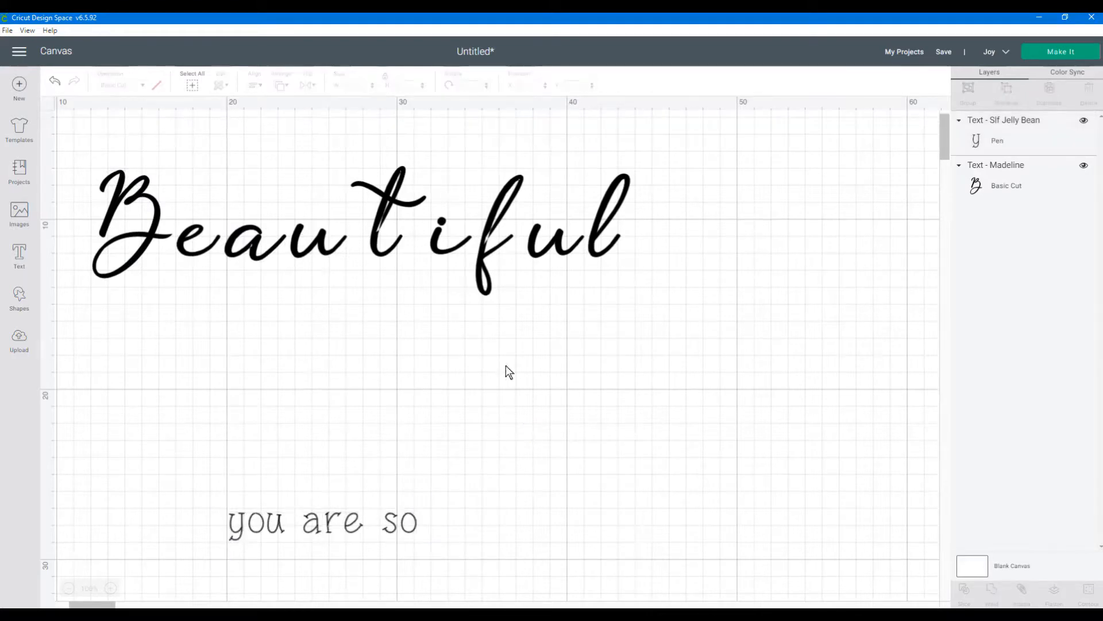
# Tighten the letter spacing of "Beautiful" to -2.2 and choose Bold as its font style.
pyautogui.click(267, 243)
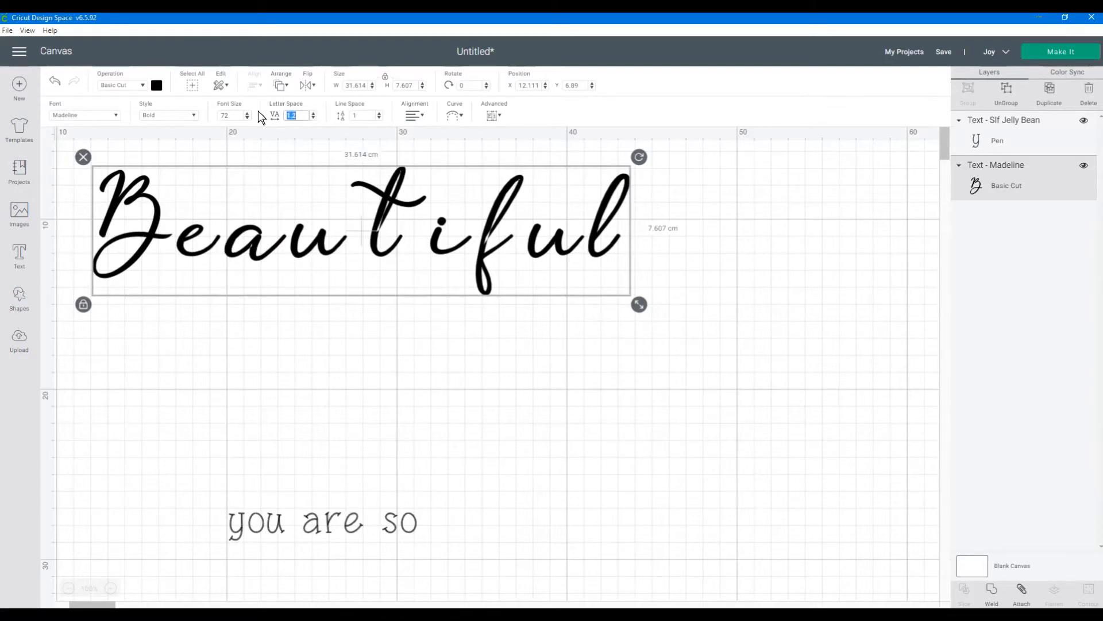
pyautogui.write('0')
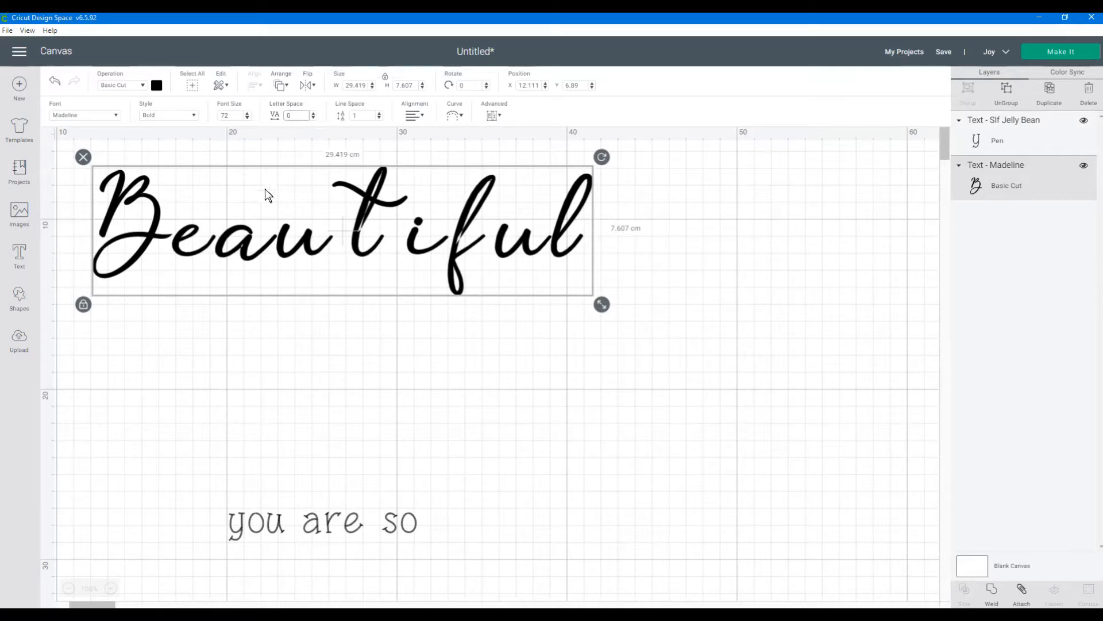
pyautogui.click(313, 119)
pyautogui.click(314, 119)
pyautogui.click(313, 119)
pyautogui.click(313, 119)
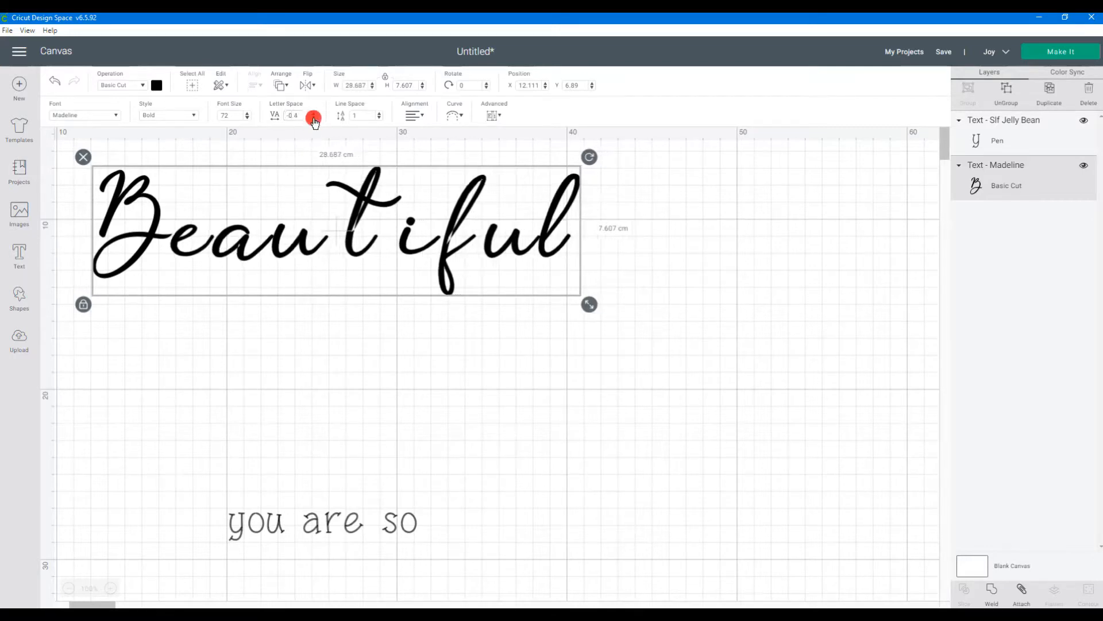
pyautogui.click(314, 119)
pyautogui.click(313, 119)
pyautogui.click(314, 119)
pyautogui.click(314, 119)
pyautogui.click(314, 119)
pyautogui.click(313, 119)
pyautogui.click(314, 119)
pyautogui.click(314, 119)
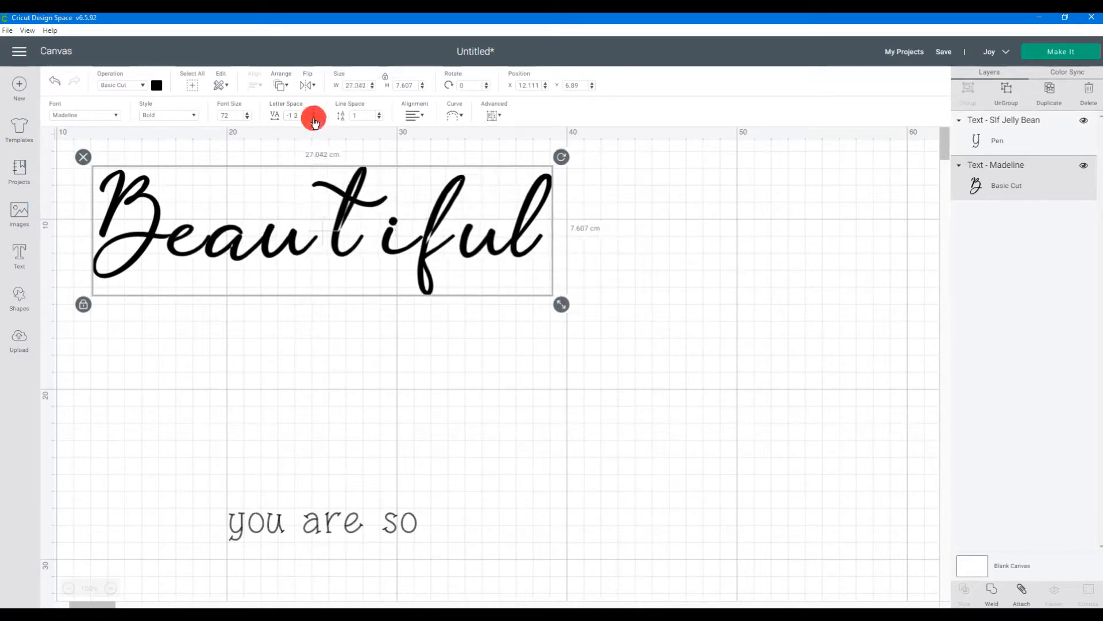
pyautogui.click(313, 119)
pyautogui.click(314, 119)
pyautogui.click(314, 119)
pyautogui.click(313, 119)
pyautogui.click(313, 119)
pyautogui.click(314, 119)
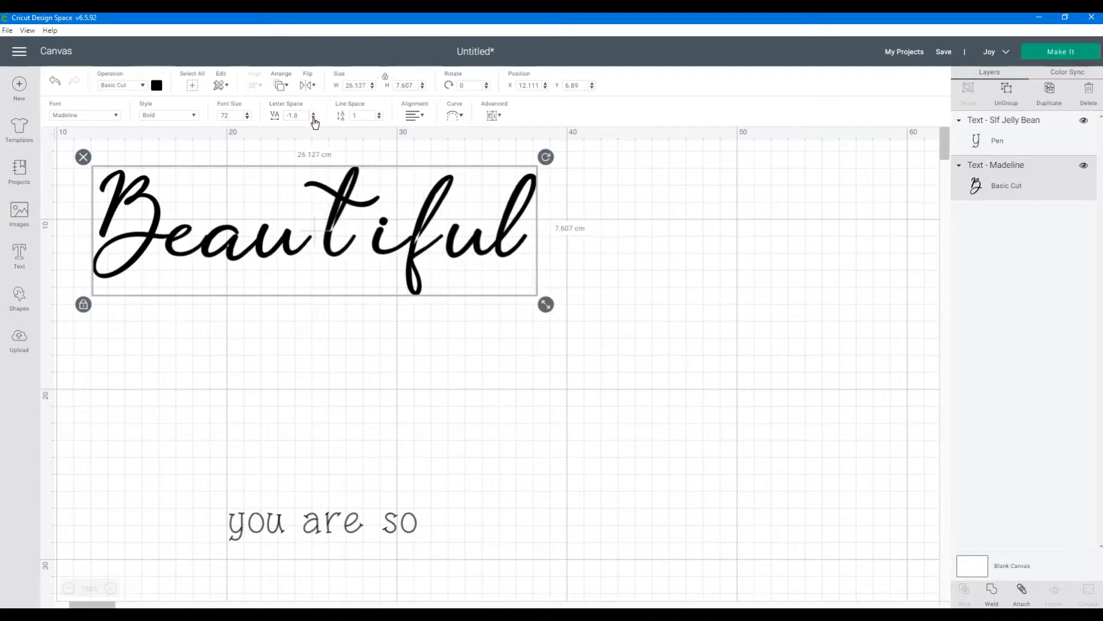
pyautogui.click(314, 119)
pyautogui.click(314, 119)
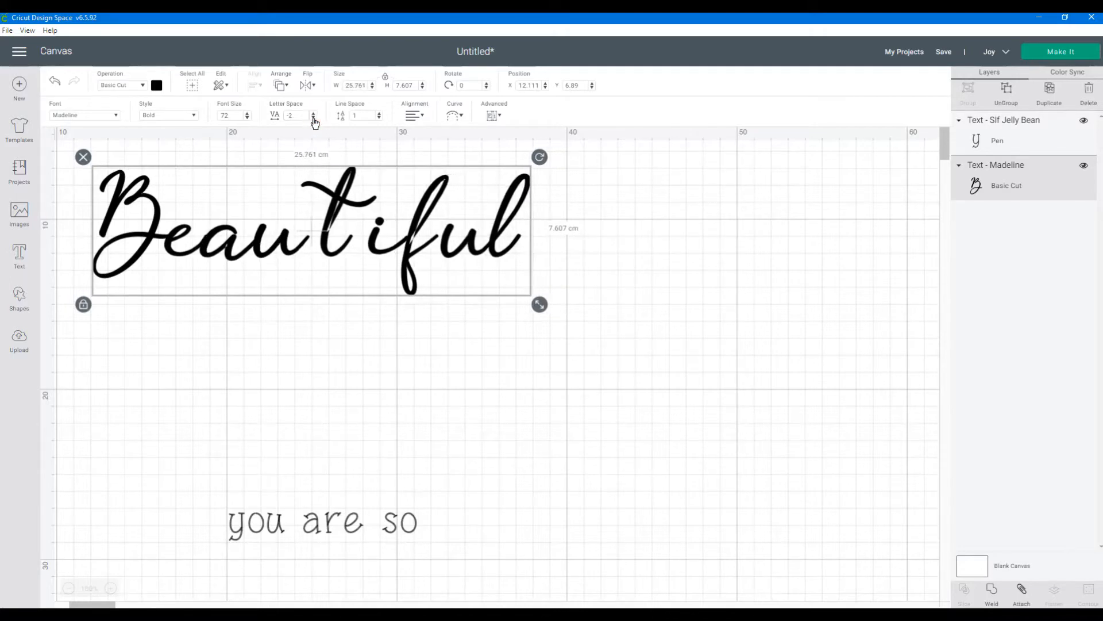
pyautogui.click(313, 119)
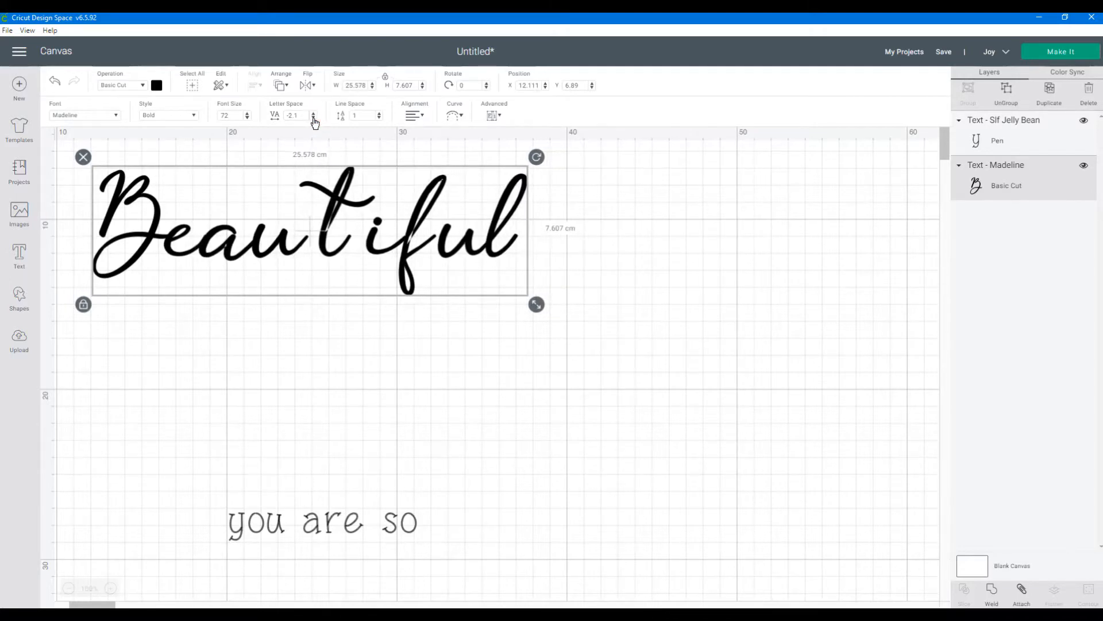
pyautogui.click(313, 119)
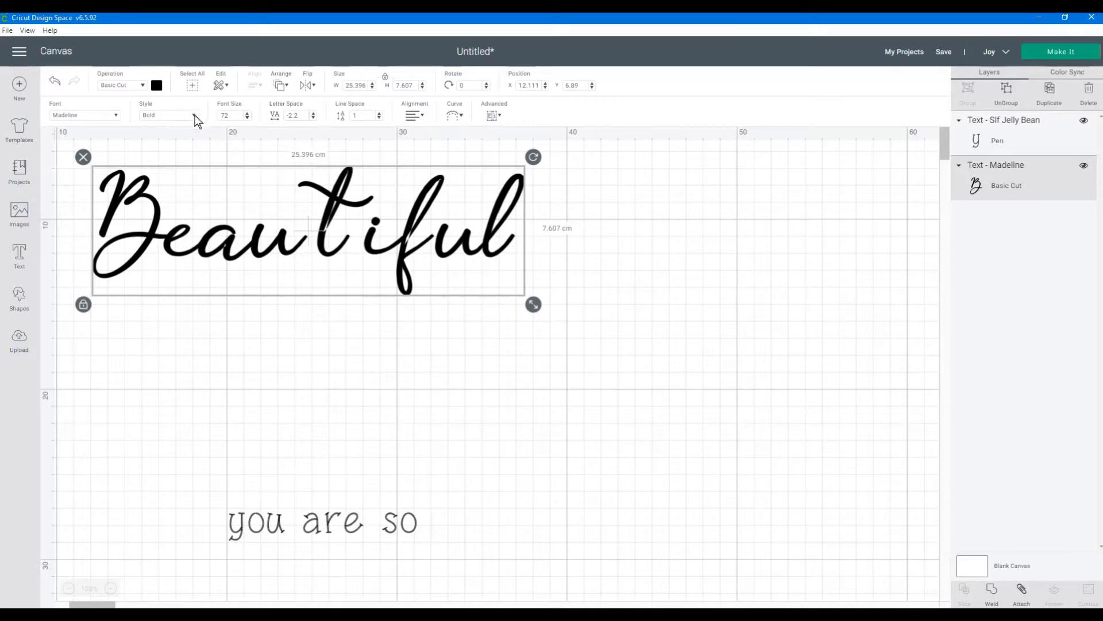
pyautogui.click(195, 115)
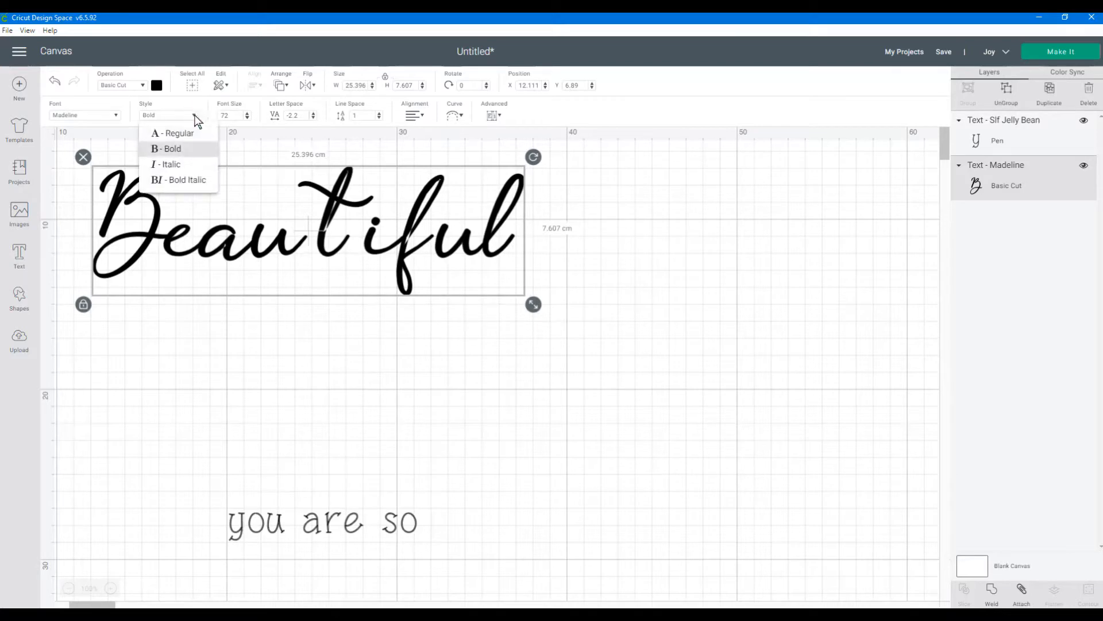
pyautogui.click(178, 148)
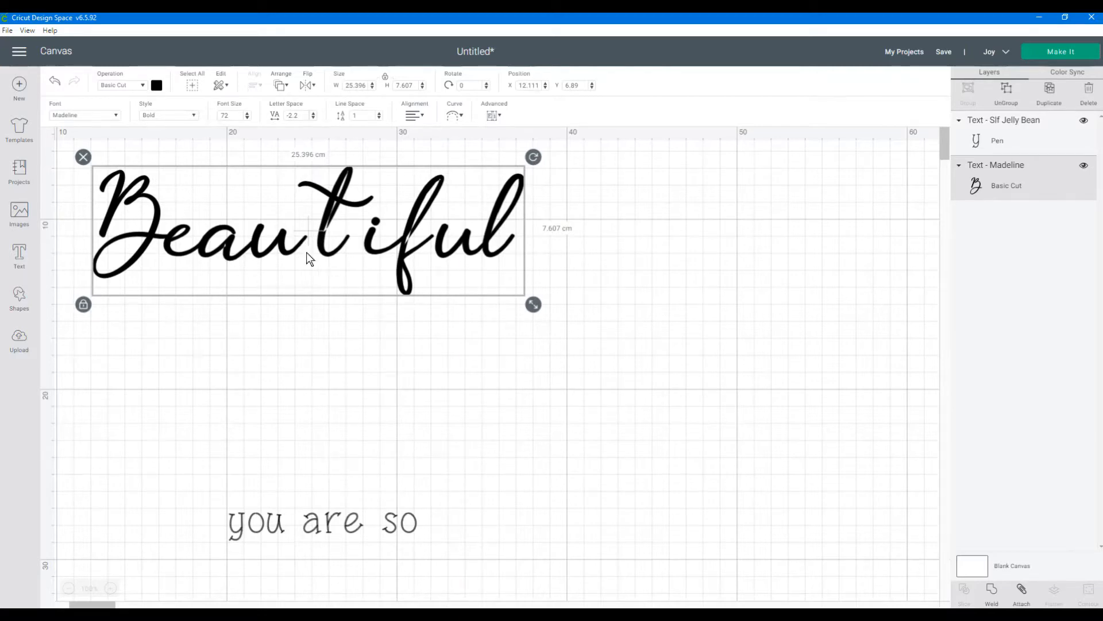
# Tighten the letter spacing of "Beautiful" further to -3.3.
pyautogui.click(314, 117)
pyautogui.click(314, 118)
pyautogui.click(314, 118)
pyautogui.click(313, 118)
pyautogui.click(313, 118)
pyautogui.click(313, 117)
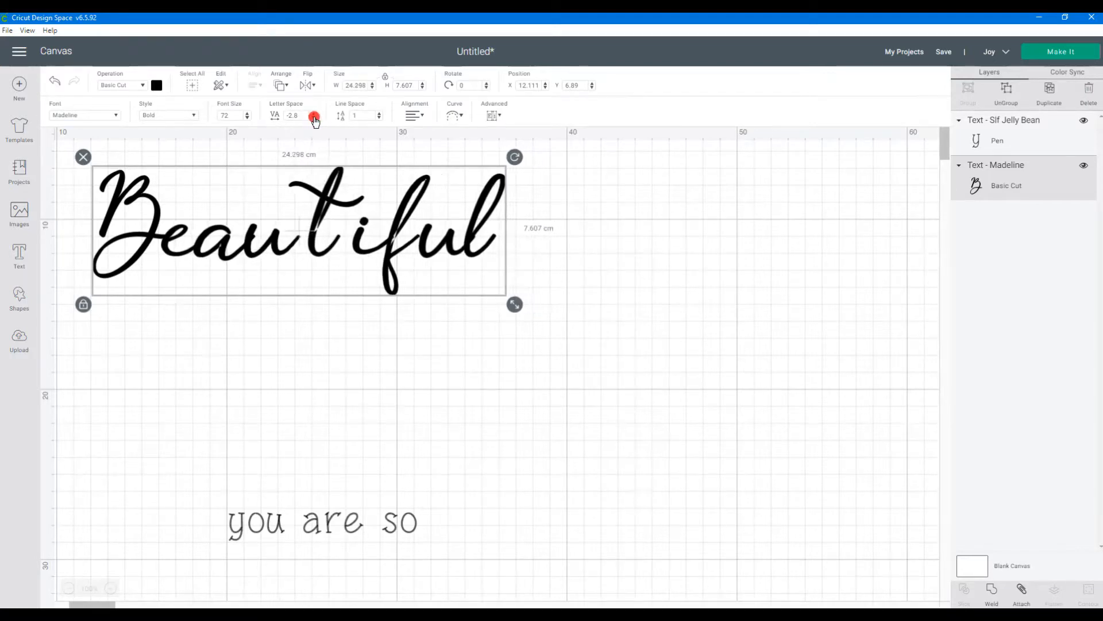
pyautogui.click(313, 118)
pyautogui.click(313, 117)
pyautogui.click(314, 117)
pyautogui.click(314, 117)
pyautogui.click(314, 117)
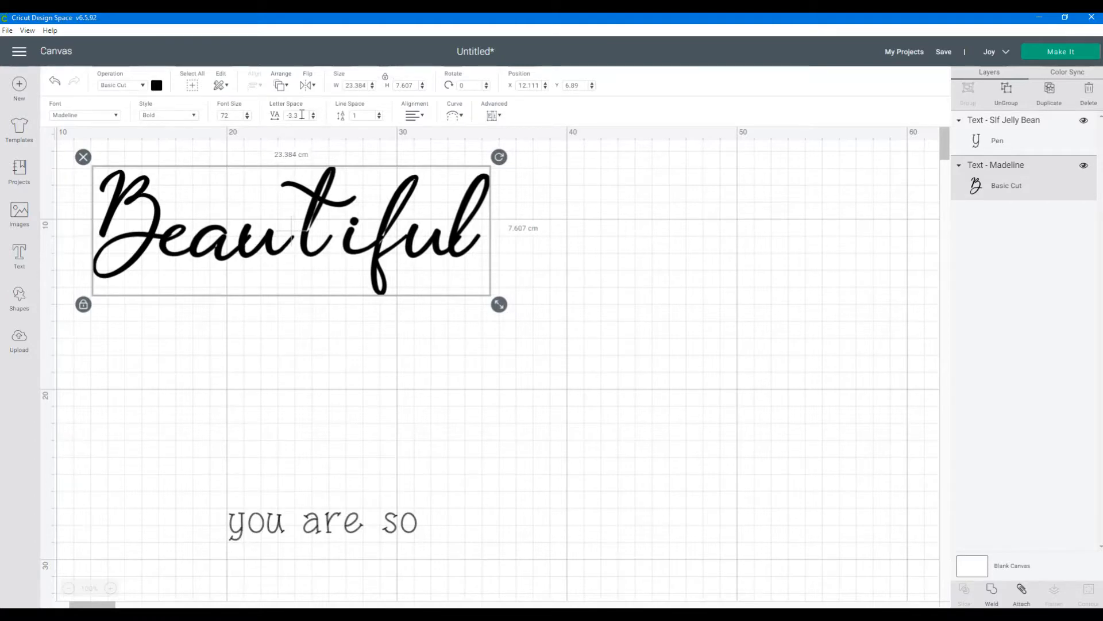
pyautogui.moveTo(301, 115); pyautogui.dragTo(274, 119)
pyautogui.write('2.2')
pyautogui.press('Return')
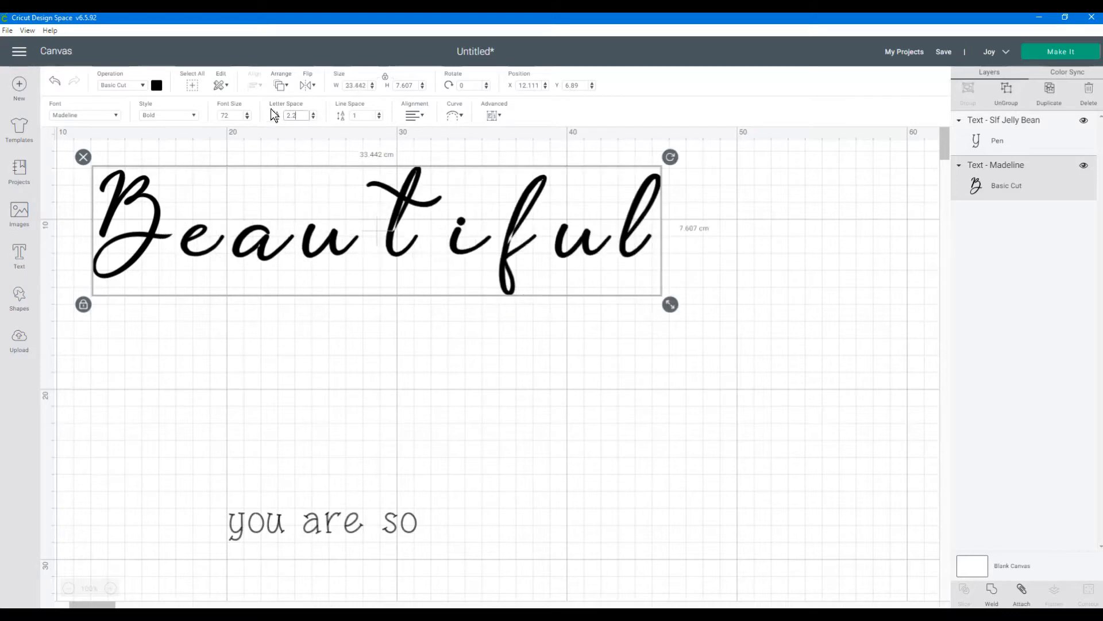
pyautogui.click(306, 114)
pyautogui.click(313, 118)
pyautogui.click(313, 118)
# Set the letter spacing of "Beautiful" back to -2.2 and ungroup the word into individual letters.
pyautogui.moveTo(304, 115); pyautogui.dragTo(253, 113)
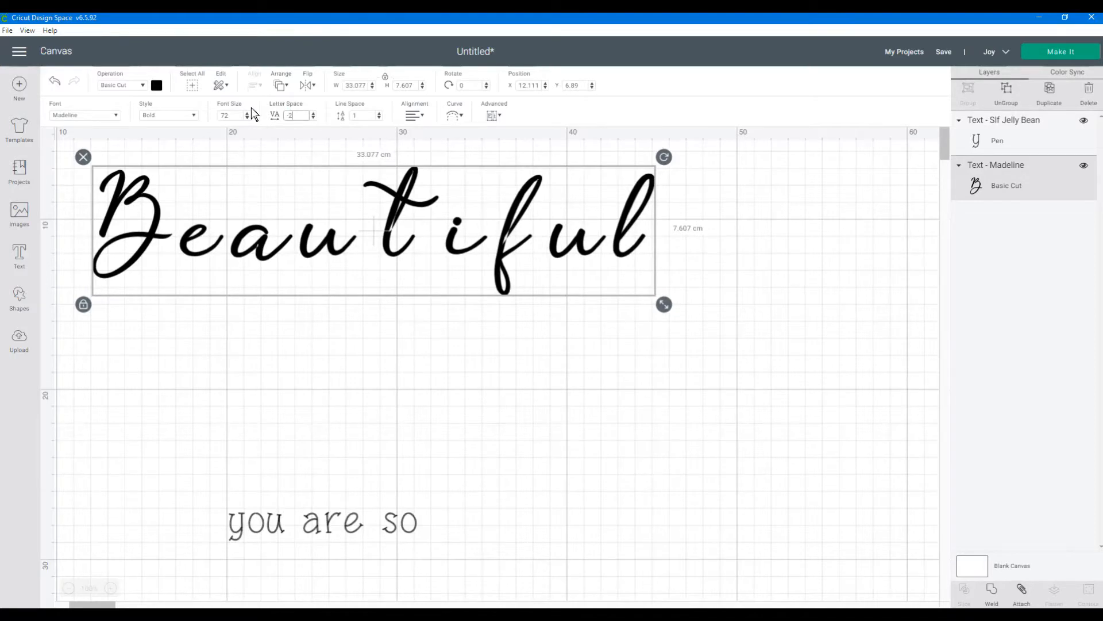
pyautogui.press('Return')
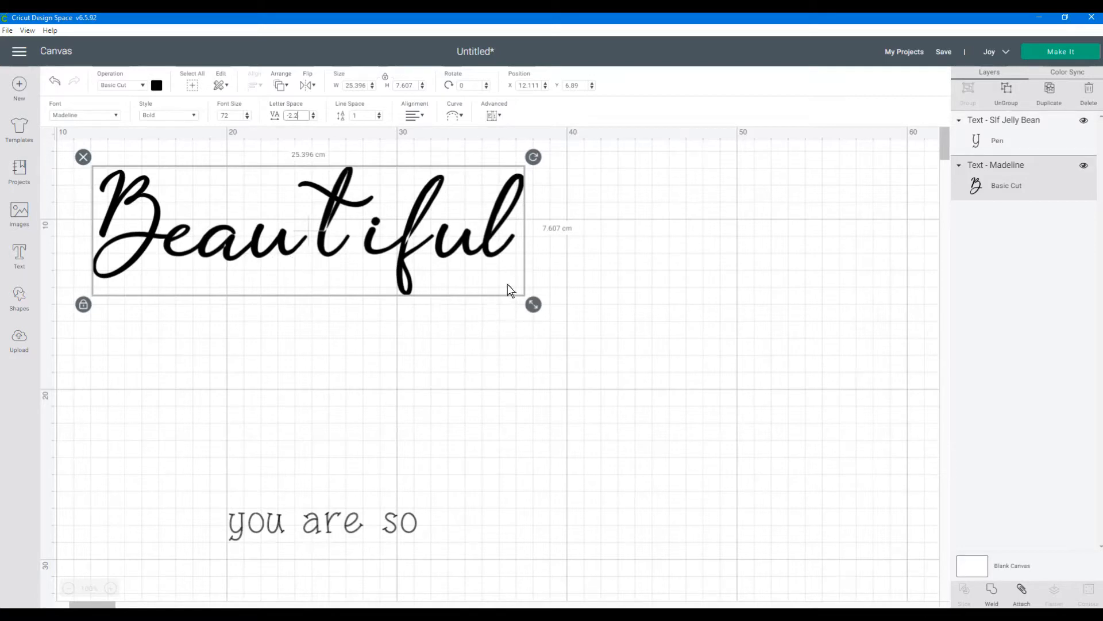
pyautogui.click(494, 116)
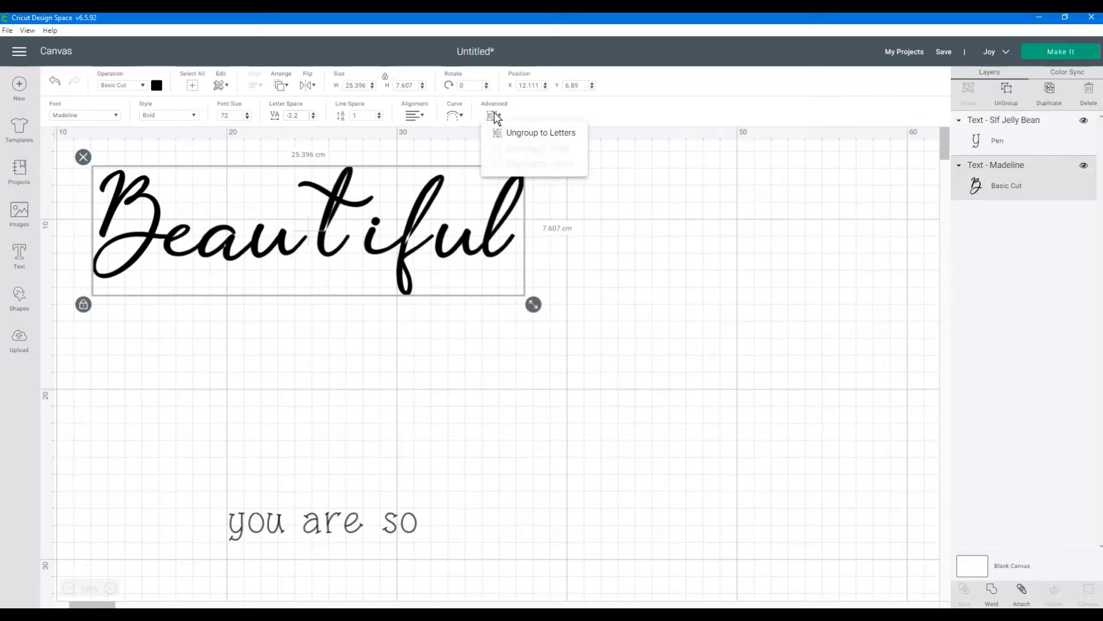
pyautogui.click(512, 135)
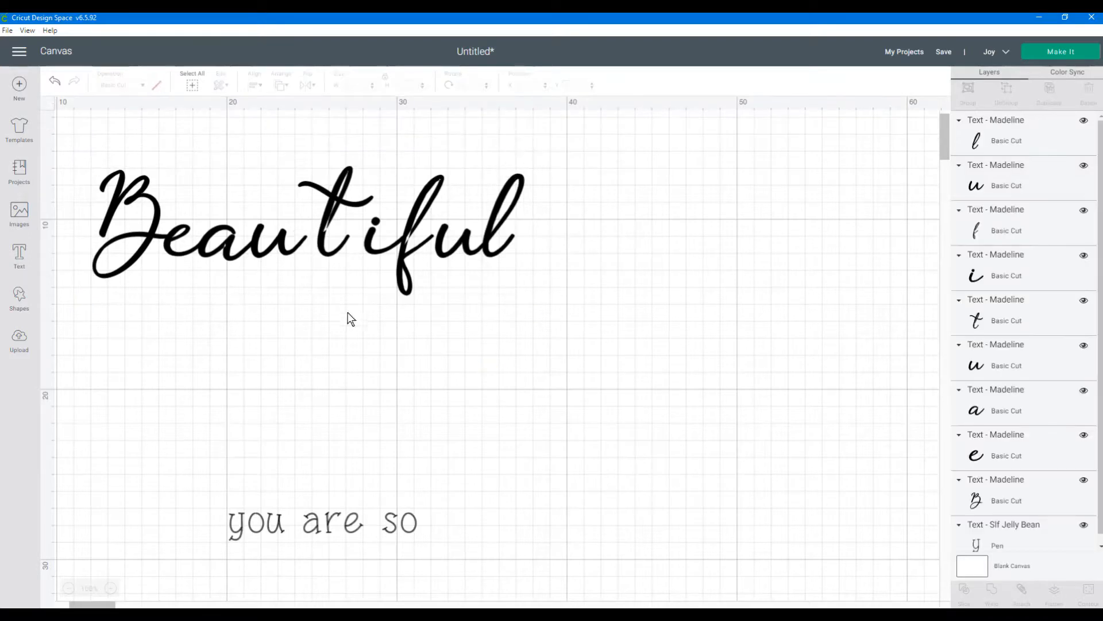
# Move the letter "t" of "Beautiful" left by about 0.7 cm so it connects with the "u".
pyautogui.click(327, 254)
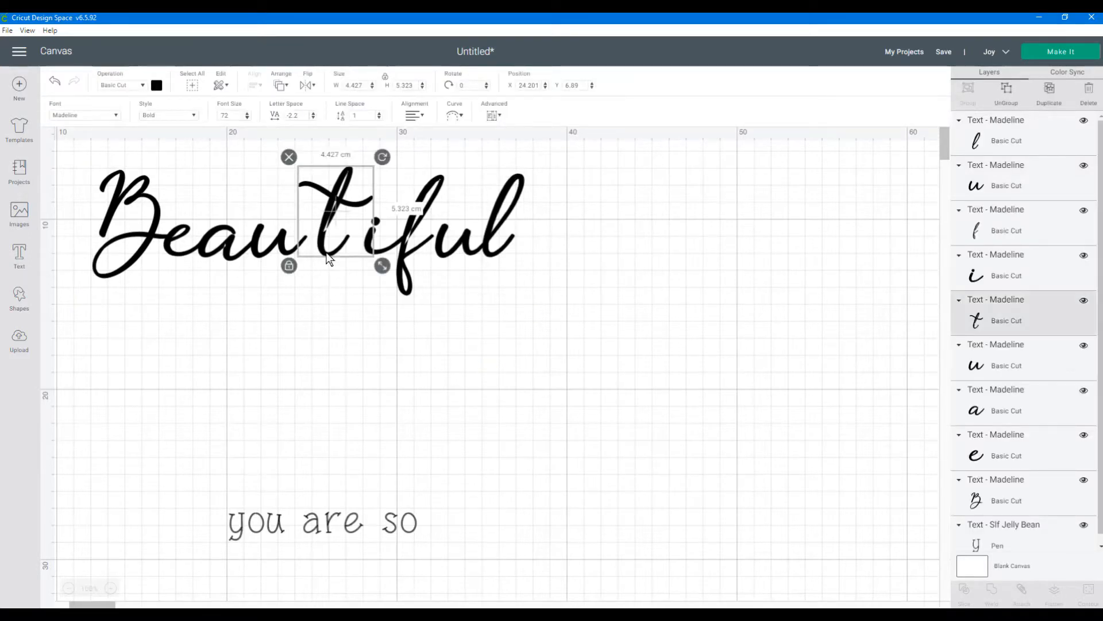
pyautogui.press('Left')
pyautogui.press('Left')
pyautogui.press('Left')
pyautogui.press('Left')
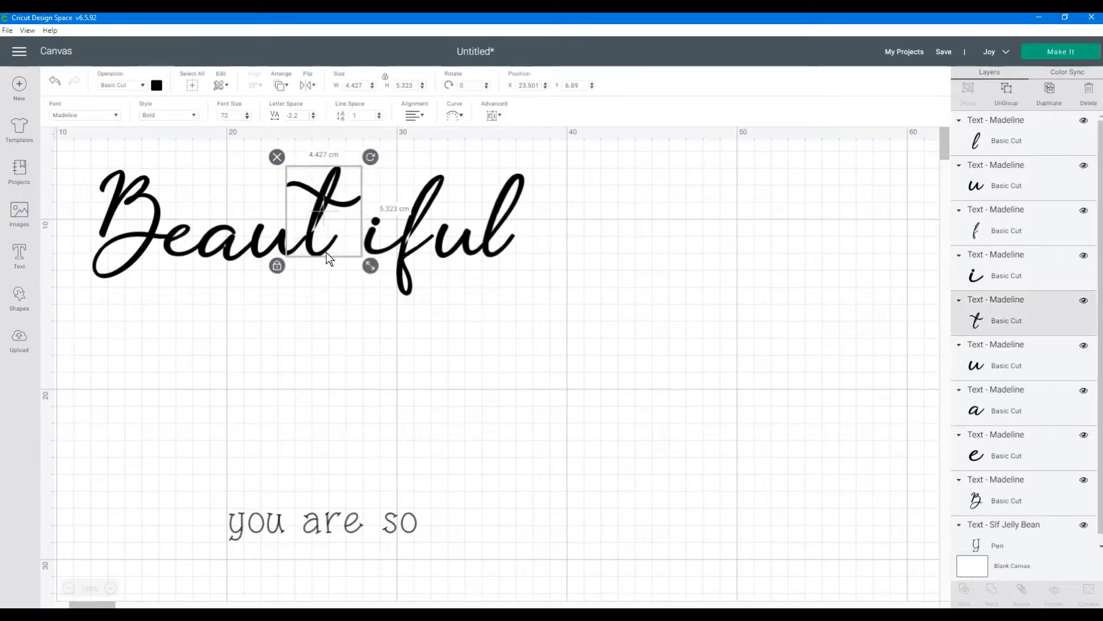
pyautogui.click(403, 332)
# Move the letters "i" and "f" together left by about 2 cm so they connect with the "t".
pyautogui.moveTo(429, 343); pyautogui.dragTo(367, 244)
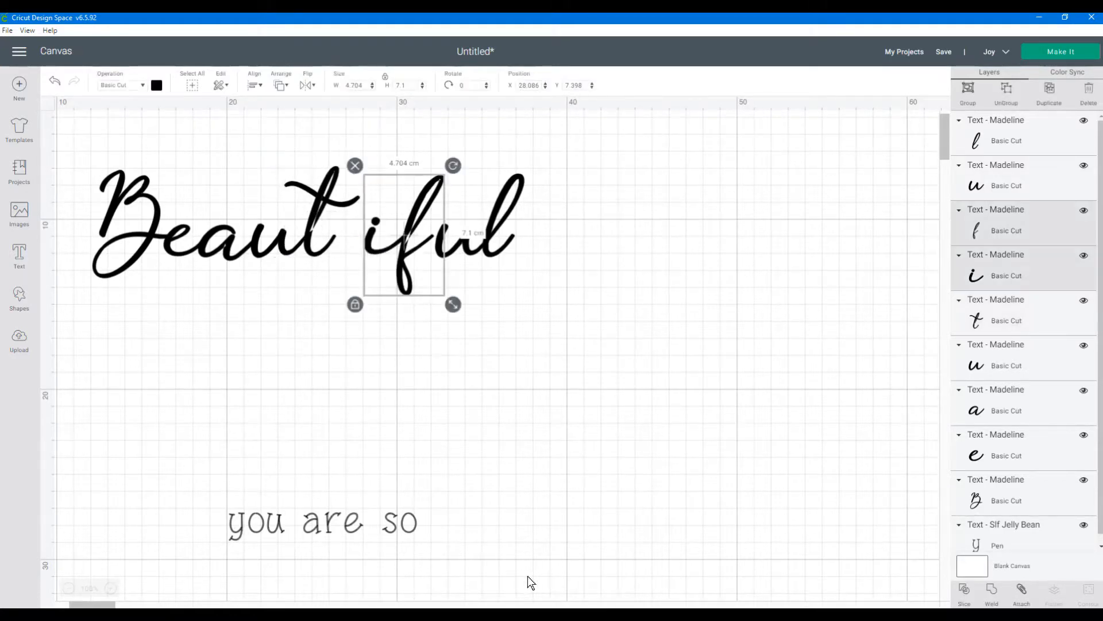
pyautogui.press('Left')
pyautogui.press('Left')
pyautogui.press('Left')
pyautogui.press('Left')
pyautogui.press('Left')
pyautogui.press('Left')
pyautogui.press('Left')
pyautogui.press('Left')
pyautogui.press('Left')
pyautogui.press('Left')
pyautogui.press('Left')
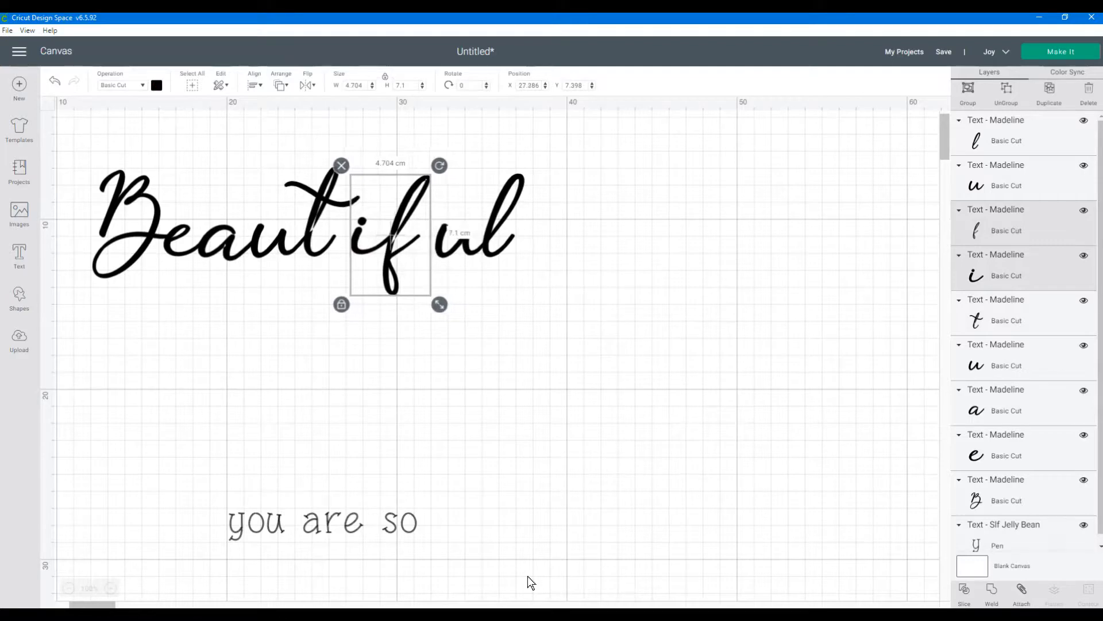
pyautogui.press('Left')
pyautogui.press('Left')
pyautogui.press('Left')
pyautogui.press('Left')
pyautogui.press('Left')
pyautogui.press('Left')
pyautogui.press('Left')
pyautogui.press('Left')
pyautogui.press('Left')
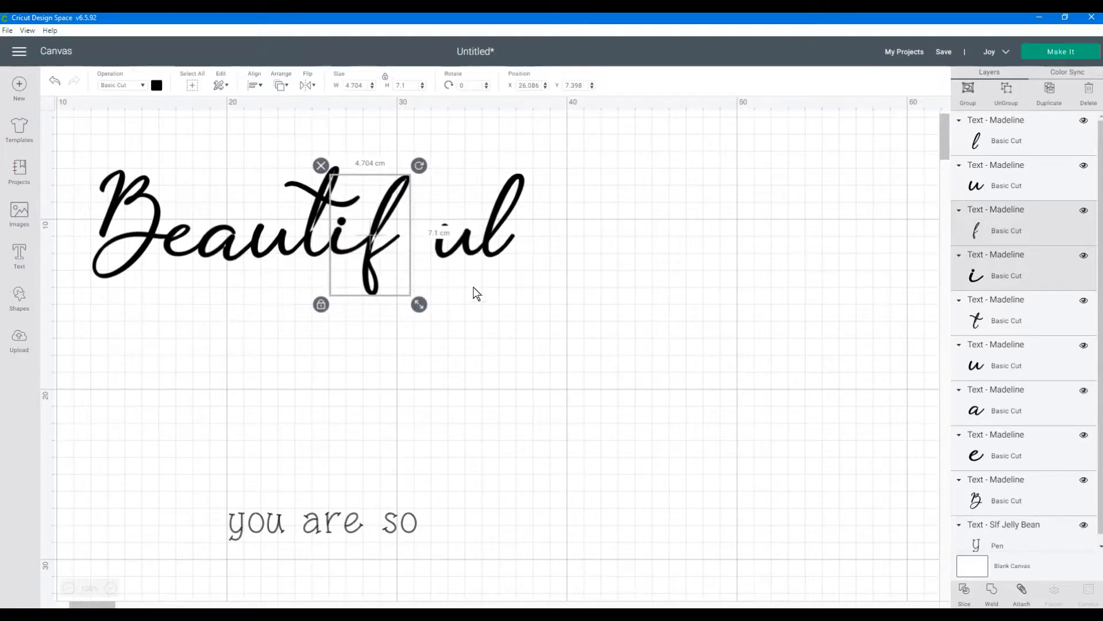
# Move the final letters "u" and "l" together to the left so they connect with the "f".
pyautogui.moveTo(556, 305); pyautogui.dragTo(395, 203)
pyautogui.click(572, 325)
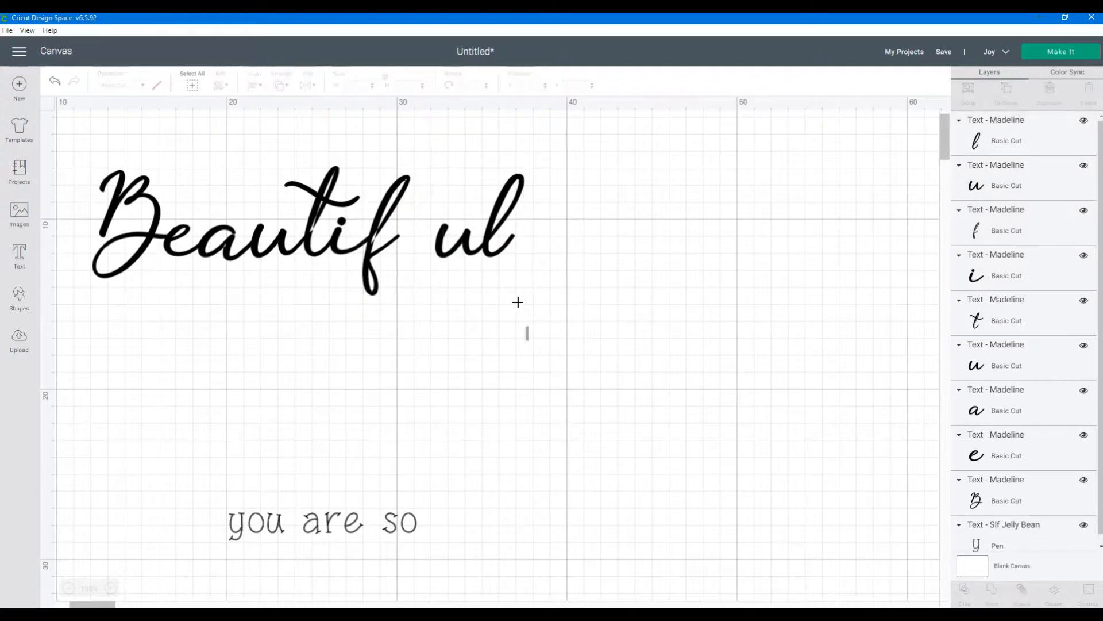
pyautogui.moveTo(527, 339); pyautogui.dragTo(463, 212)
pyautogui.press('Left')
pyautogui.press('Left')
pyautogui.press('Left')
pyautogui.press('Left')
pyautogui.press('Left')
pyautogui.press('Left')
pyautogui.press('Left')
pyautogui.press('Left')
pyautogui.press('Left')
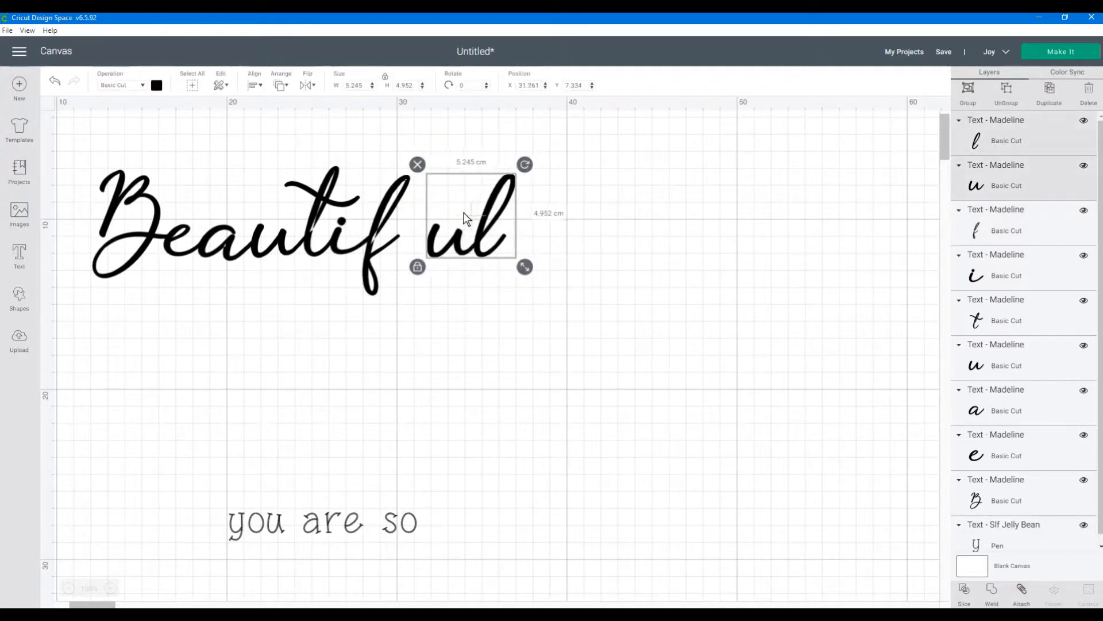
pyautogui.press('Left')
pyautogui.press('Left')
pyautogui.press('Left')
pyautogui.press('Left')
pyautogui.press('Left')
pyautogui.press('Left')
pyautogui.press('Left')
pyautogui.press('Left')
pyautogui.press('Left')
pyautogui.press('Left')
pyautogui.press('Left')
pyautogui.press('Left')
pyautogui.press('Left')
pyautogui.press('Left')
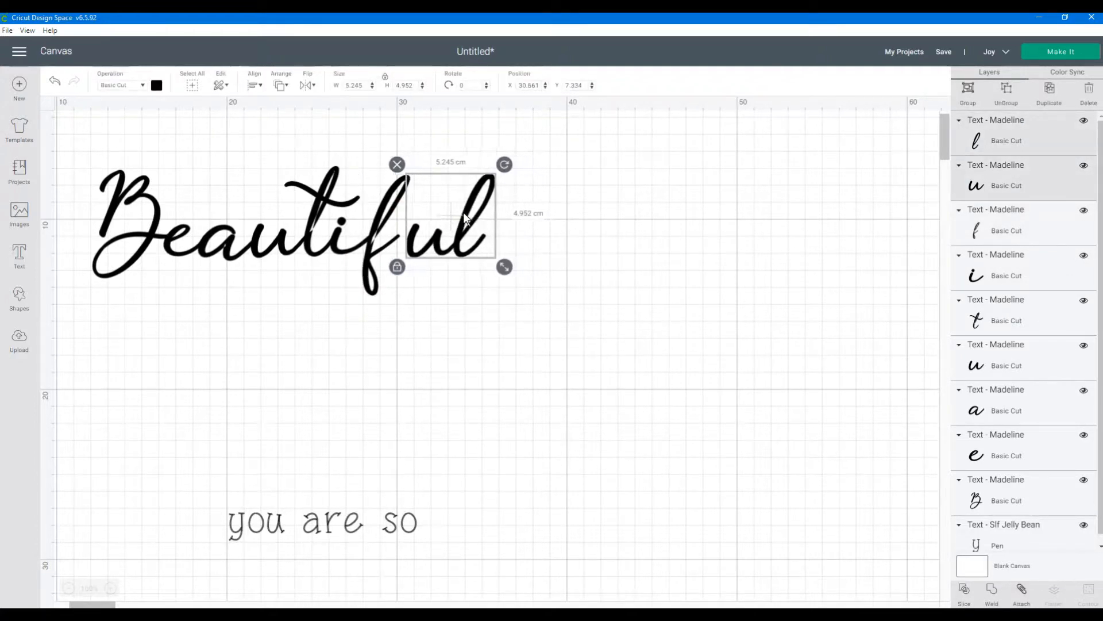
pyautogui.press('Left')
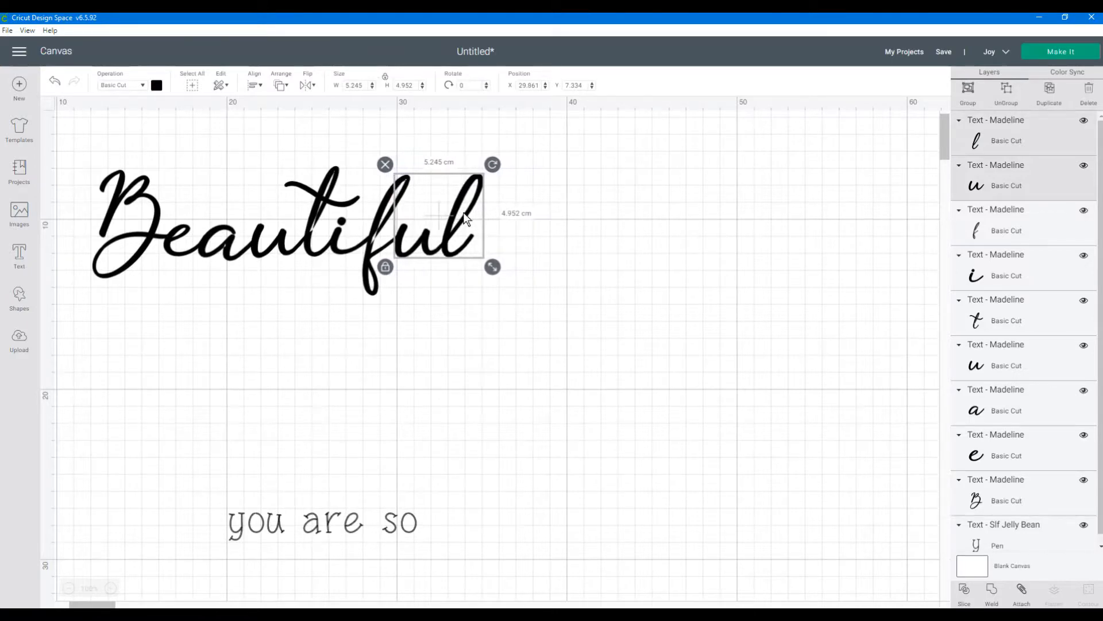
pyautogui.press('Left')
pyautogui.click(526, 259)
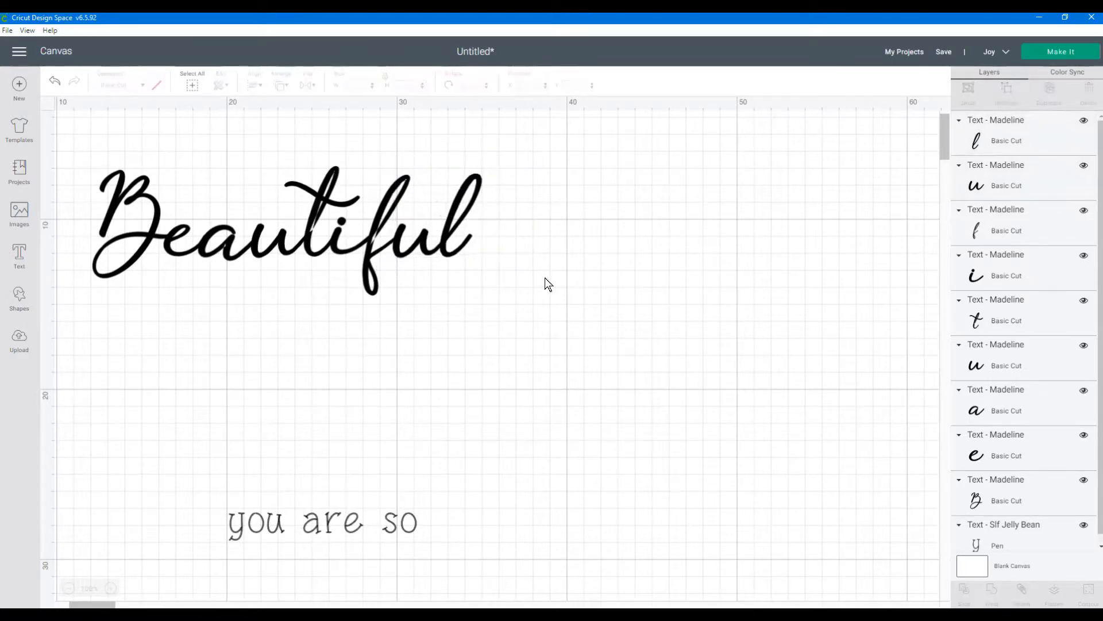
# Weld all the letters of "Beautiful" into one shape and shift the word to the right, slightly lower on the canvas.
pyautogui.moveTo(66, 129); pyautogui.dragTo(512, 316)
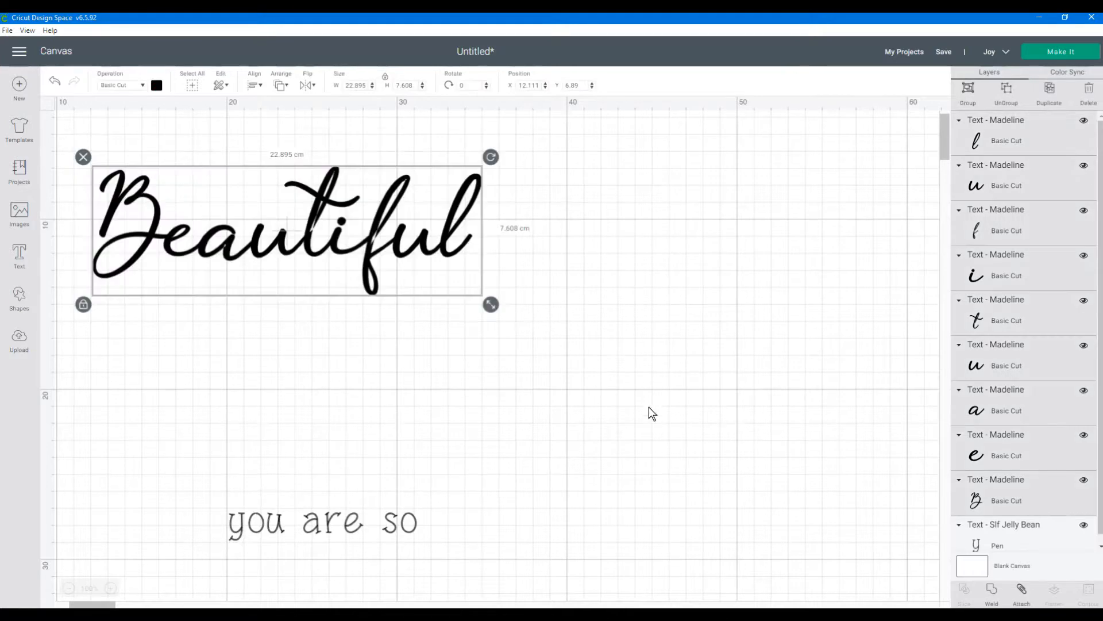
pyautogui.click(988, 586)
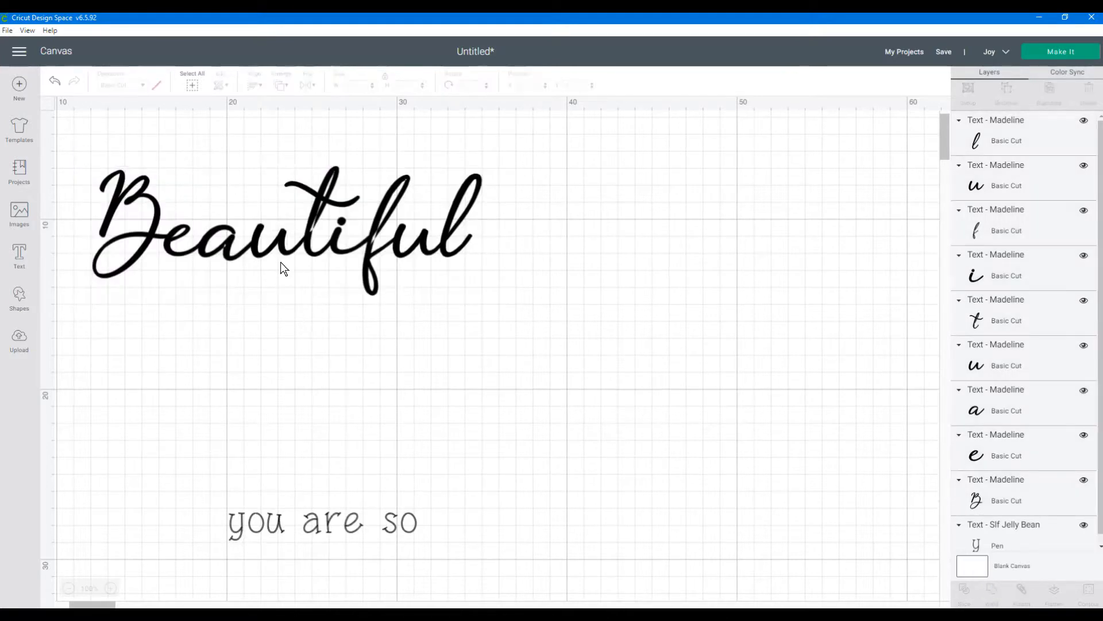
pyautogui.moveTo(281, 262); pyautogui.dragTo(403, 297)
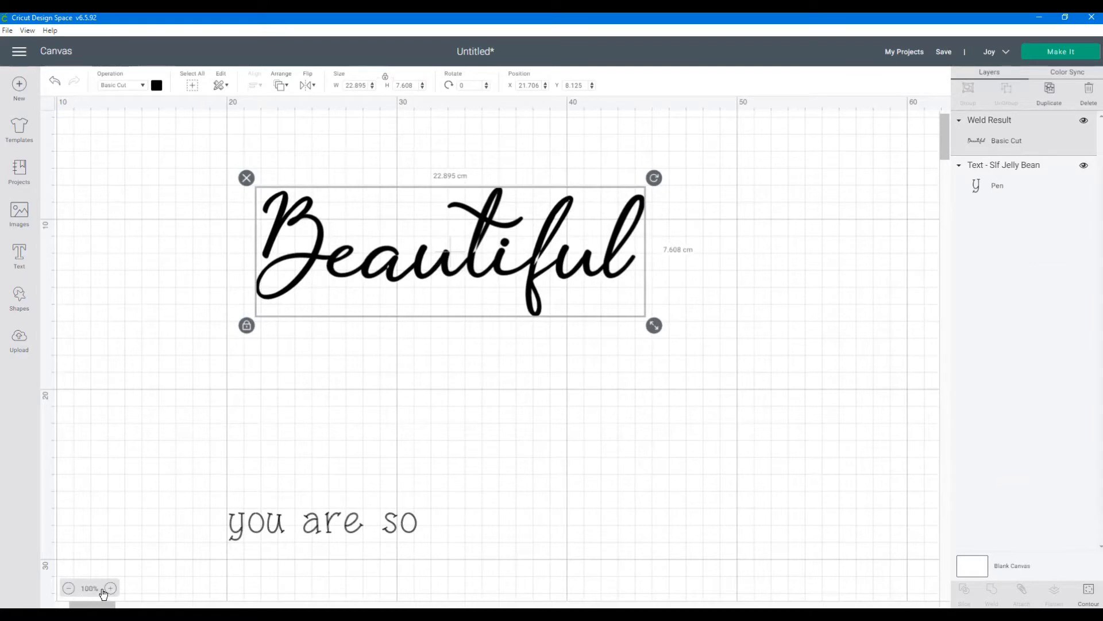
# Examine the welded word's inner cut-outs with Contour to check for small gaps.
pyautogui.click(110, 588)
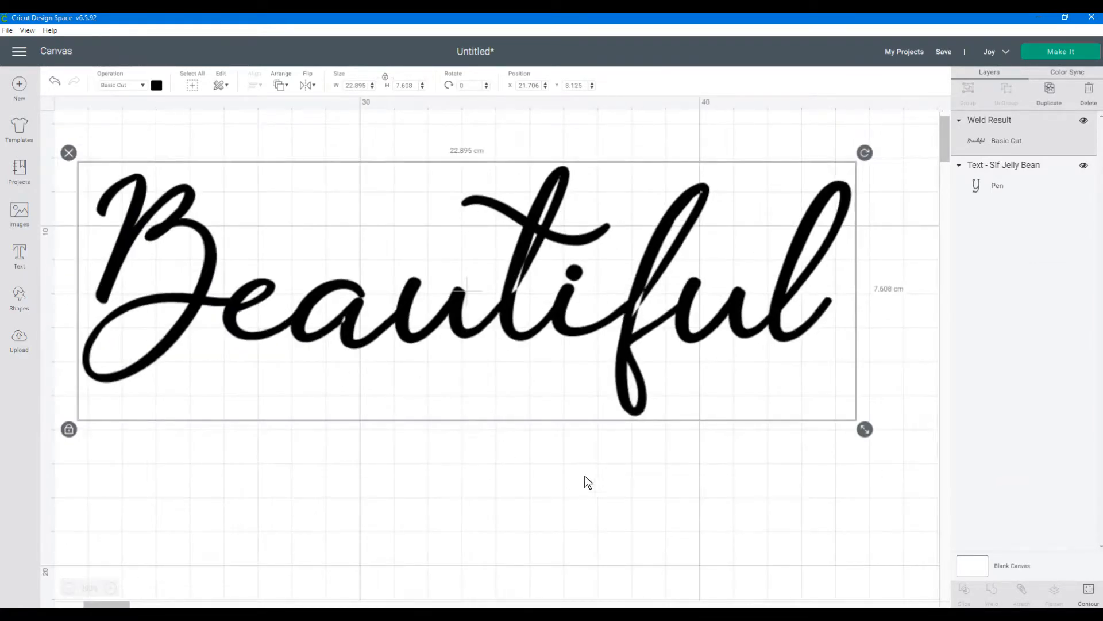
pyautogui.click(1089, 592)
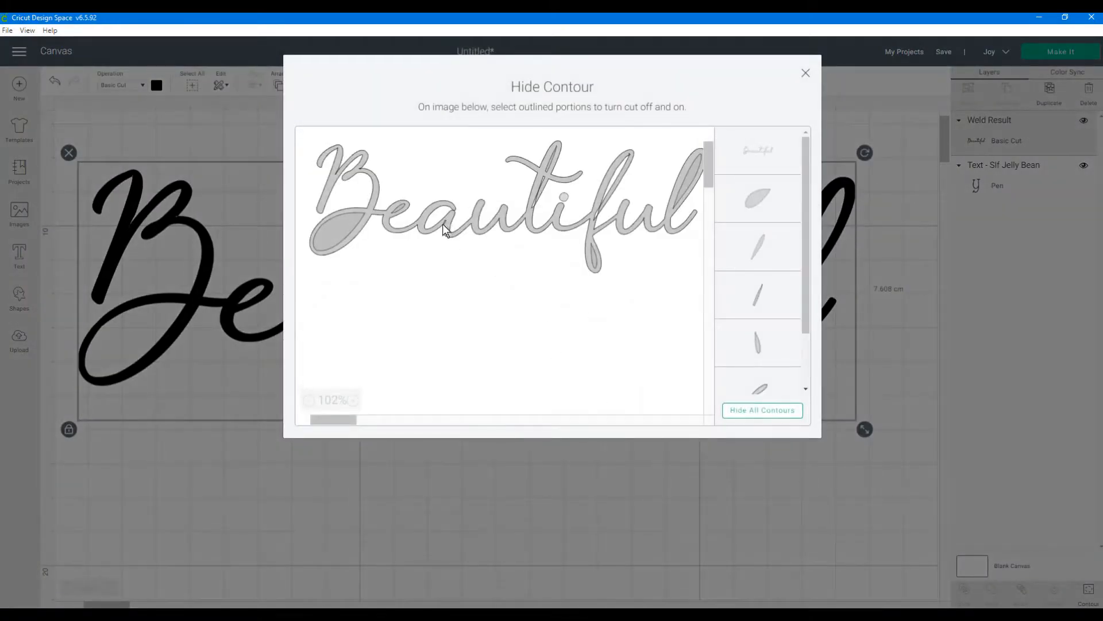
pyautogui.click(333, 234)
pyautogui.click(805, 73)
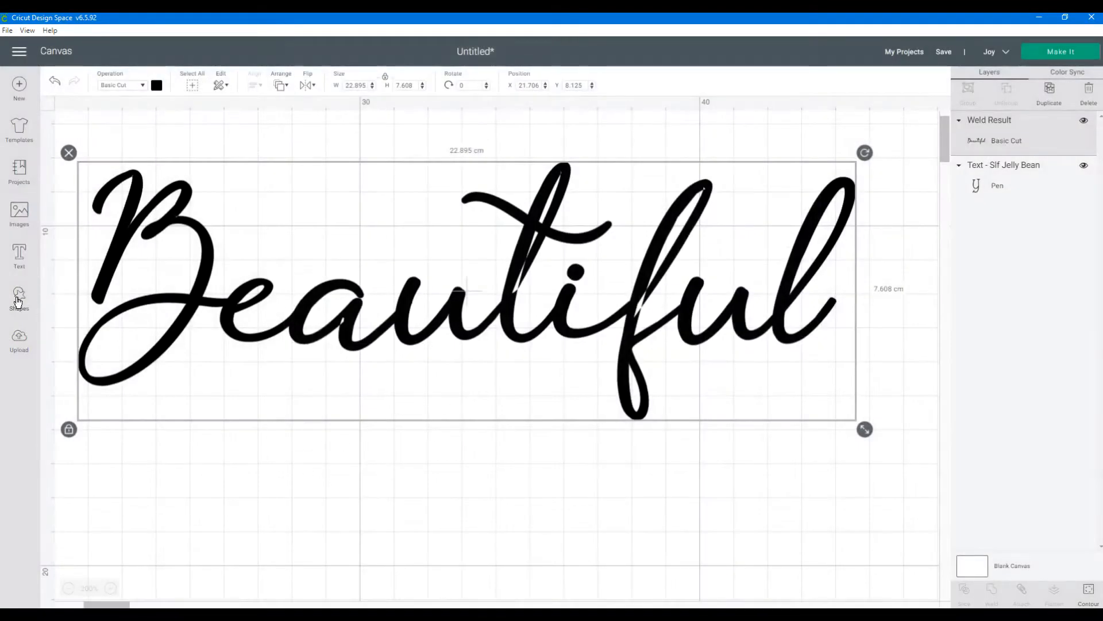
# Add a circle, shrink it to a small dot over the gap in the "a", and weld it to the word.
pyautogui.click(19, 299)
pyautogui.click(109, 215)
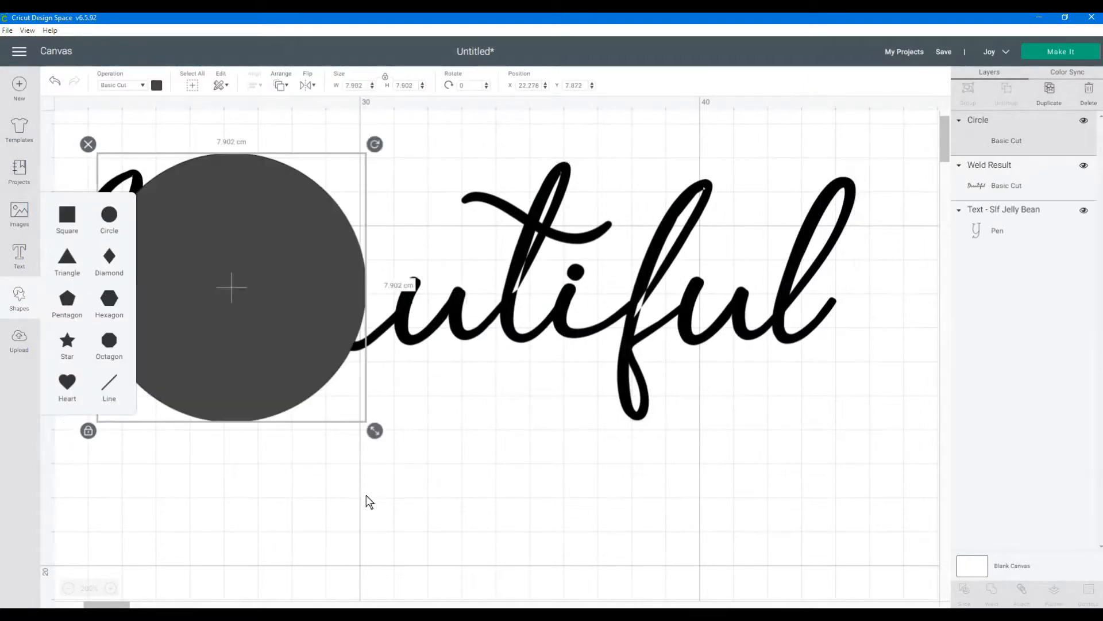
pyautogui.moveTo(374, 429); pyautogui.dragTo(344, 322)
pyautogui.click(383, 416)
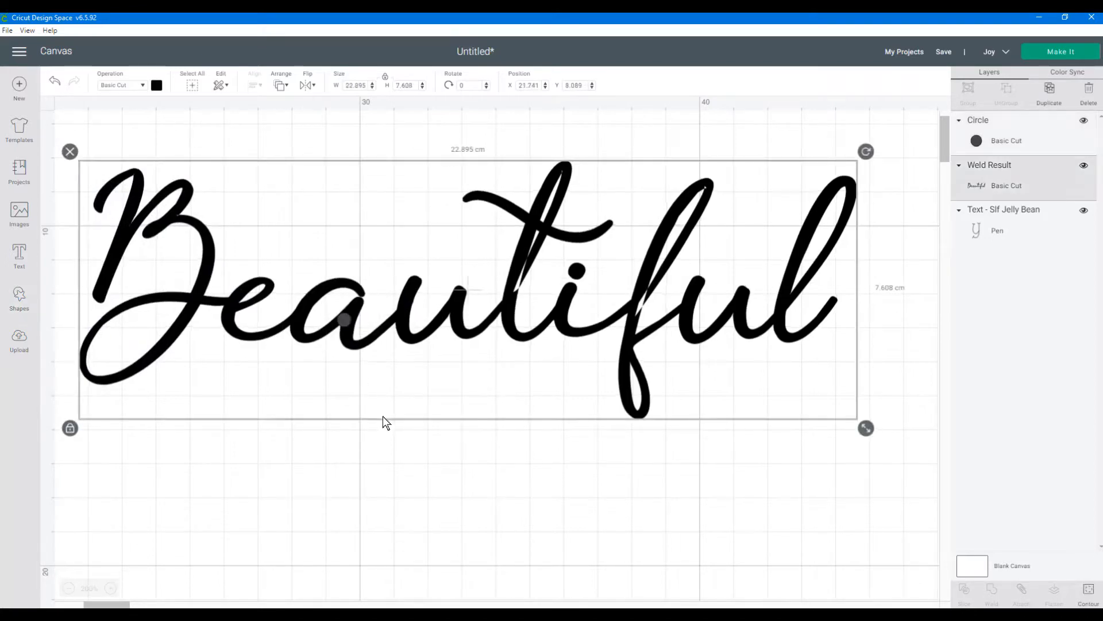
pyautogui.moveTo(372, 479); pyautogui.dragTo(319, 309)
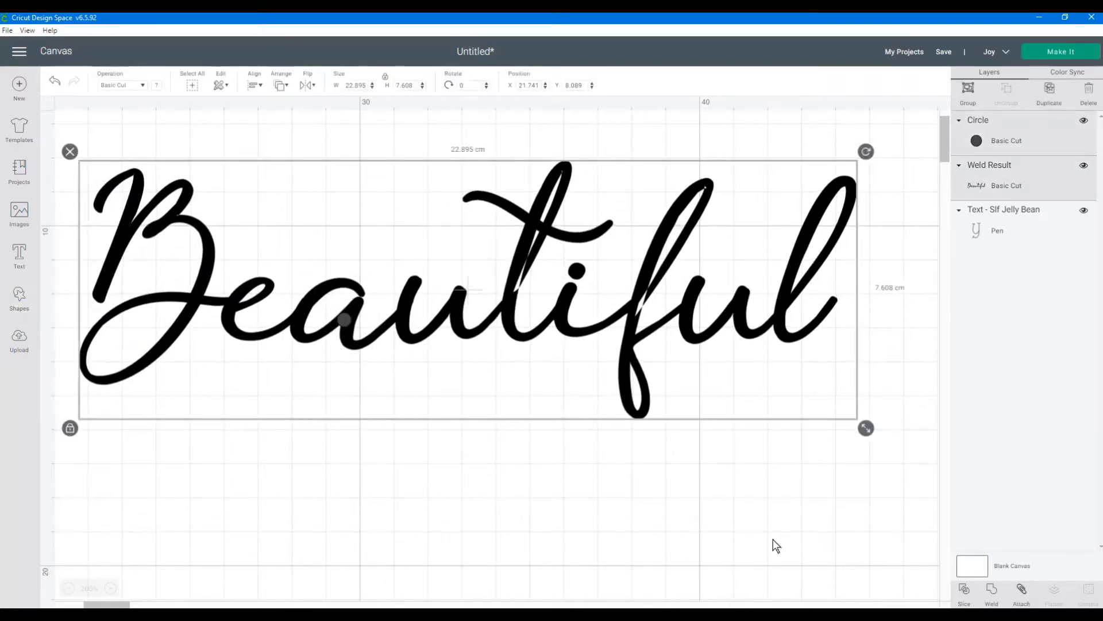
pyautogui.click(993, 596)
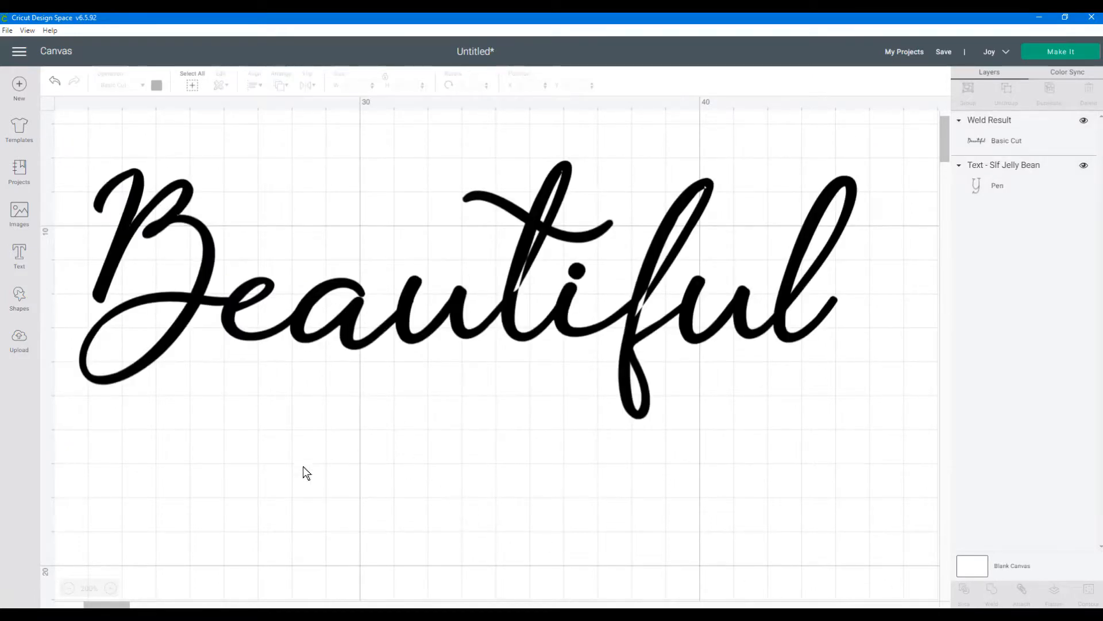
# Add a square and shrink it to a thin upright bar about 0.14 cm wide and 1.09 cm high.
pyautogui.click(21, 299)
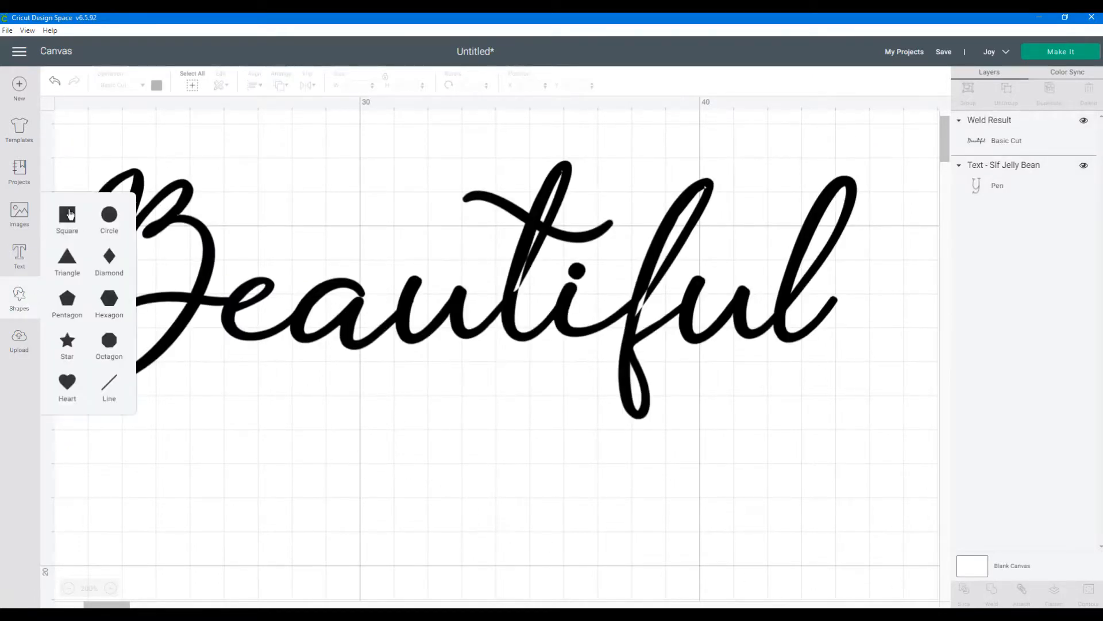
pyautogui.click(68, 216)
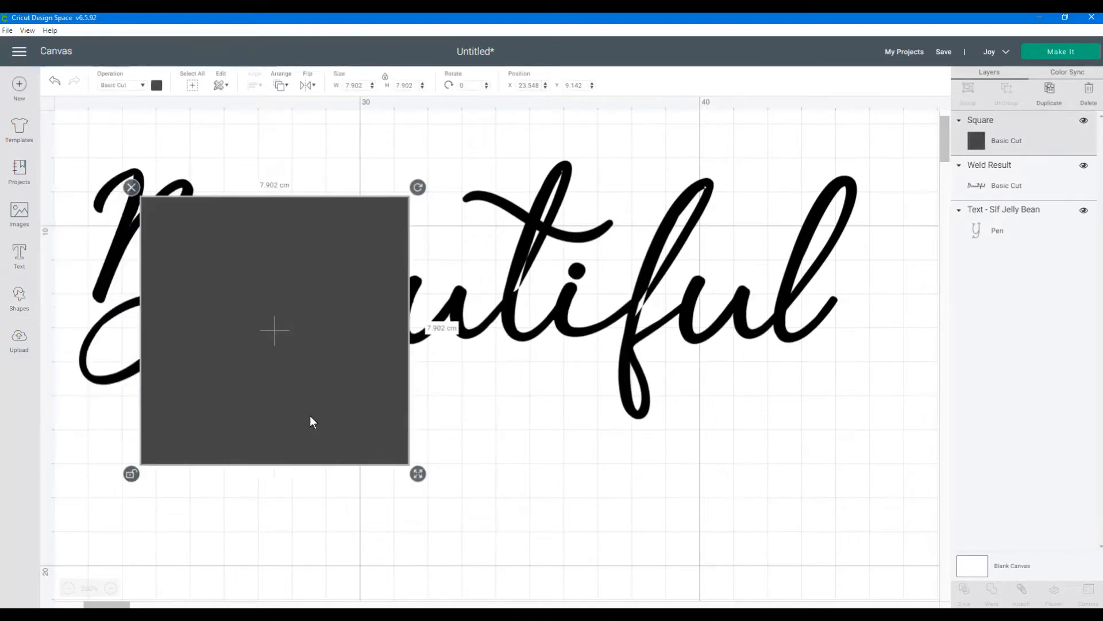
pyautogui.moveTo(313, 421); pyautogui.dragTo(398, 442)
pyautogui.moveTo(504, 500); pyautogui.dragTo(240, 267)
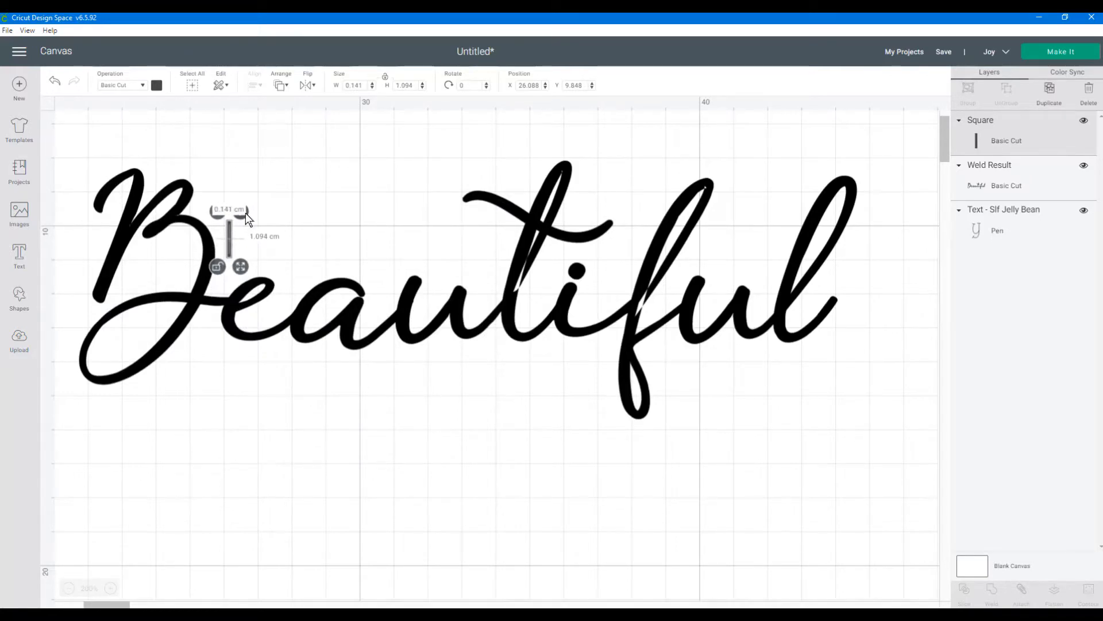
# Rotate the bar to about 25.5° and fit it over the gap in the "t" stem, sized about 0.16 by 1.17 cm.
pyautogui.moveTo(246, 213); pyautogui.dragTo(532, 243)
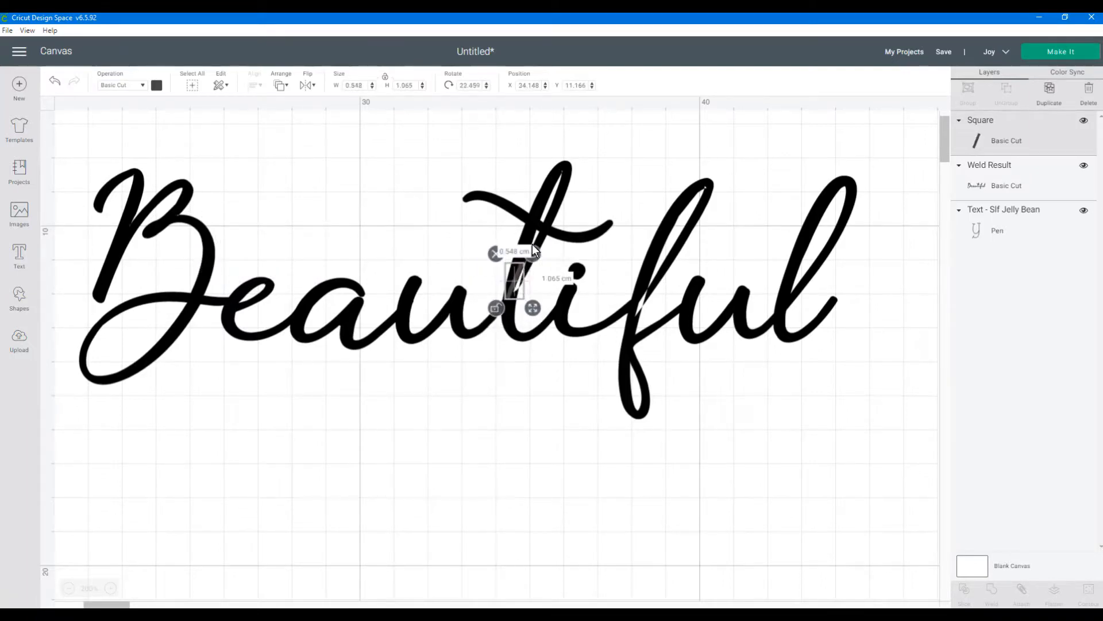
pyautogui.moveTo(512, 282); pyautogui.dragTo(515, 284)
pyautogui.click(531, 412)
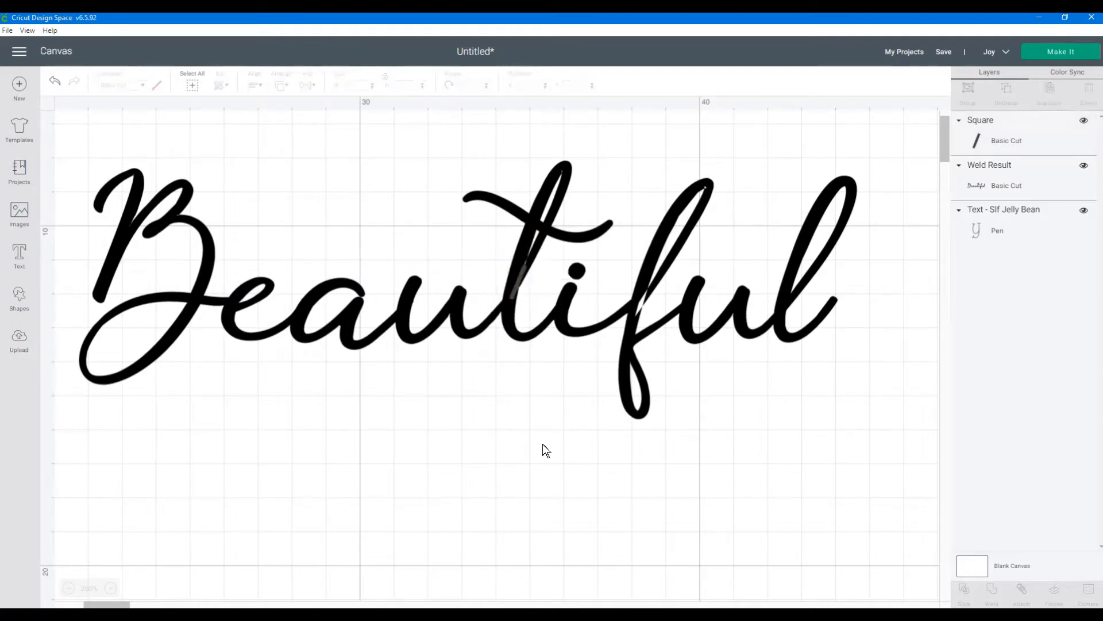
pyautogui.click(517, 285)
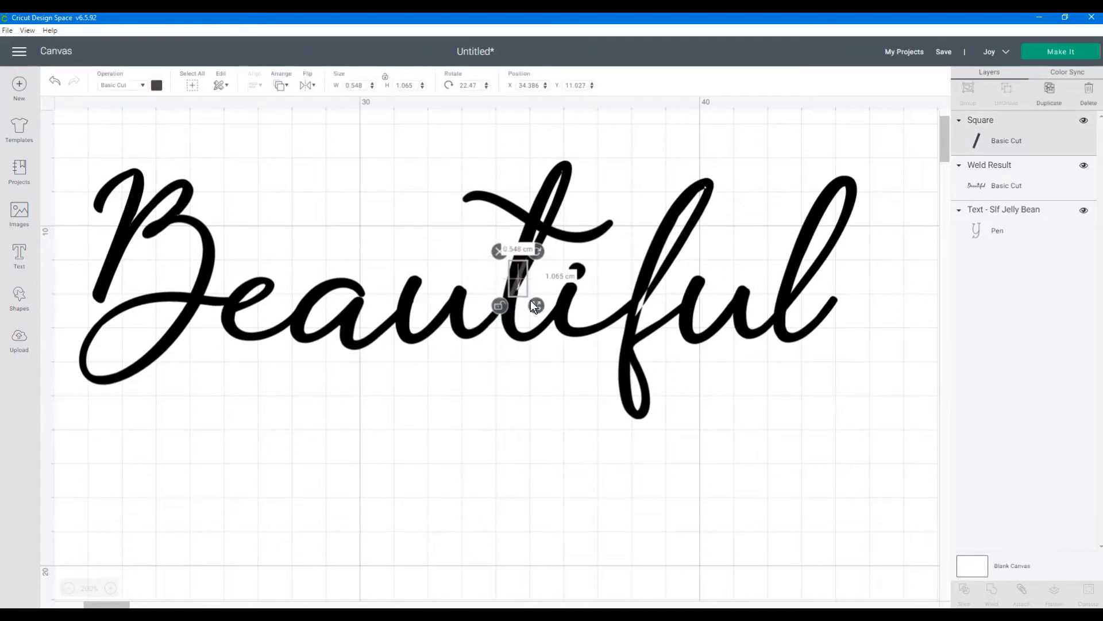
pyautogui.moveTo(534, 303); pyautogui.dragTo(539, 306)
pyautogui.click(547, 374)
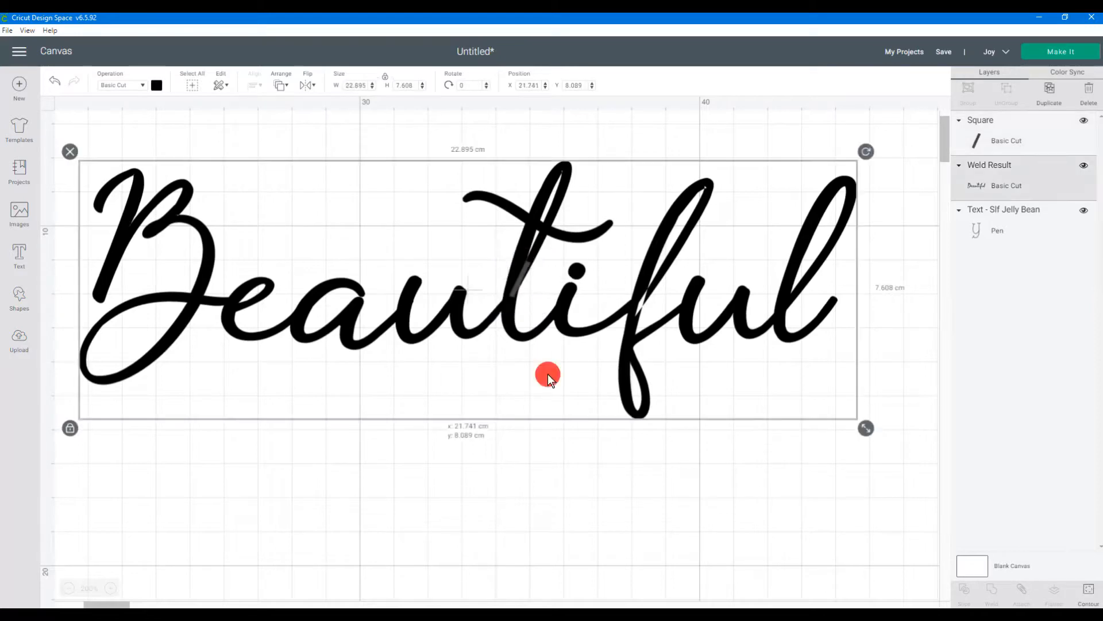
# Duplicate the slanted bar and place the copy in the empty area below the end of the word.
pyautogui.click(522, 275)
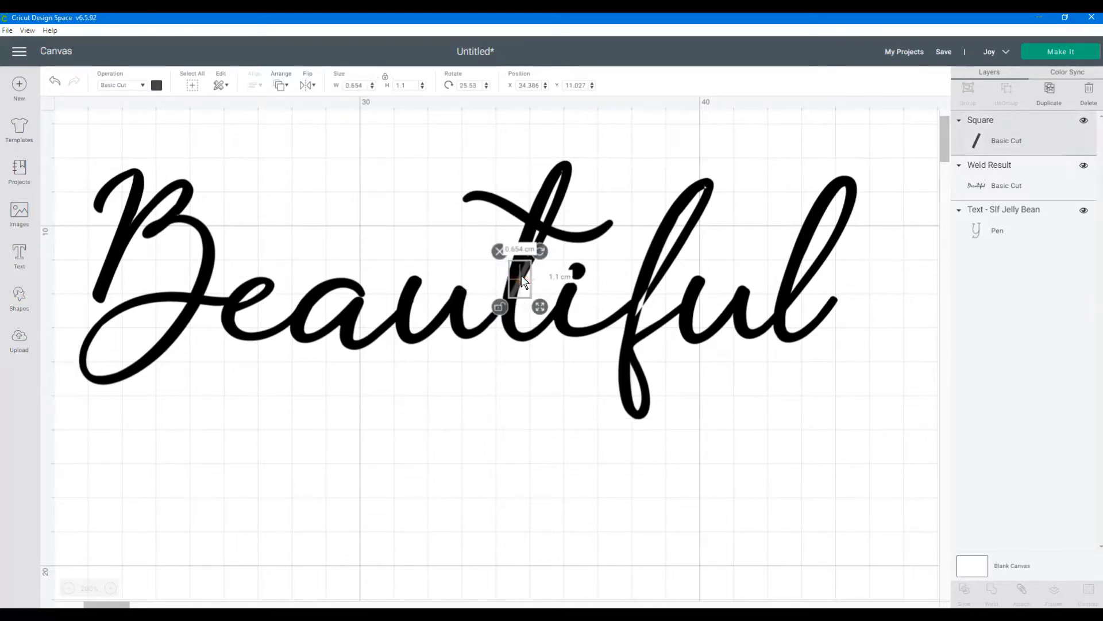
pyautogui.click(1051, 92)
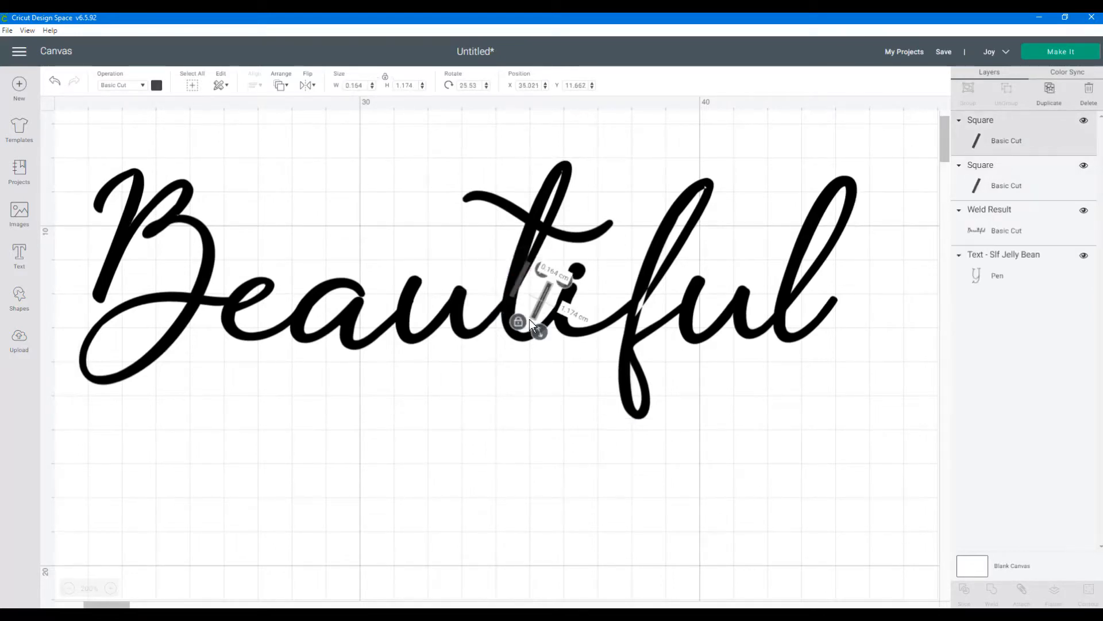
pyautogui.moveTo(542, 301); pyautogui.dragTo(894, 560)
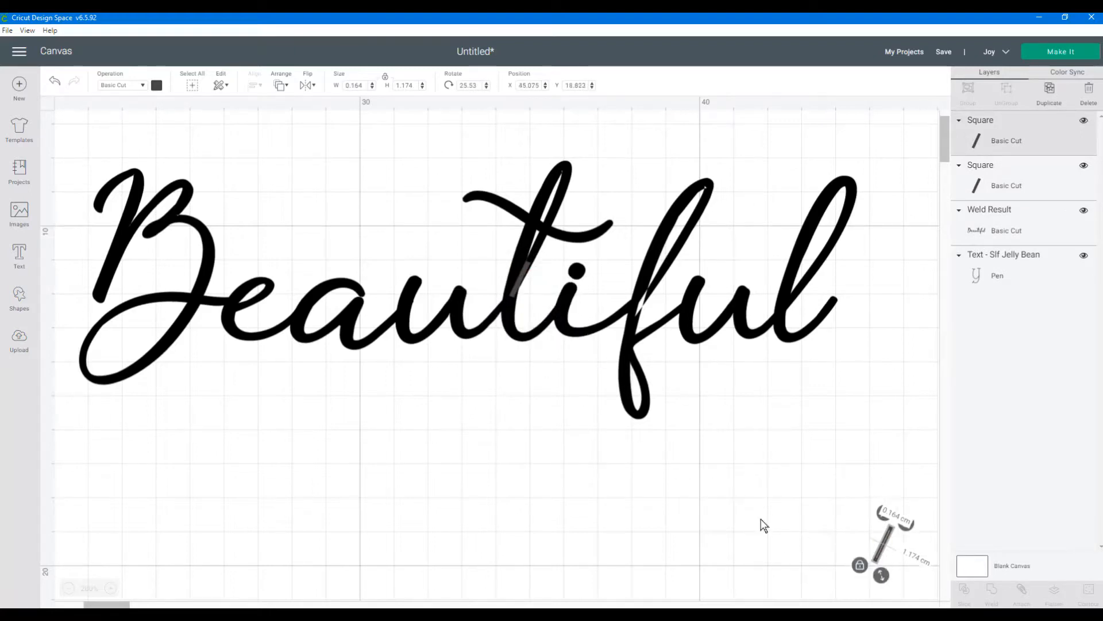
# Try welding the slanted bar on the "t" to the word "Beautiful" and undo the weld.
pyautogui.moveTo(646, 482); pyautogui.dragTo(469, 236)
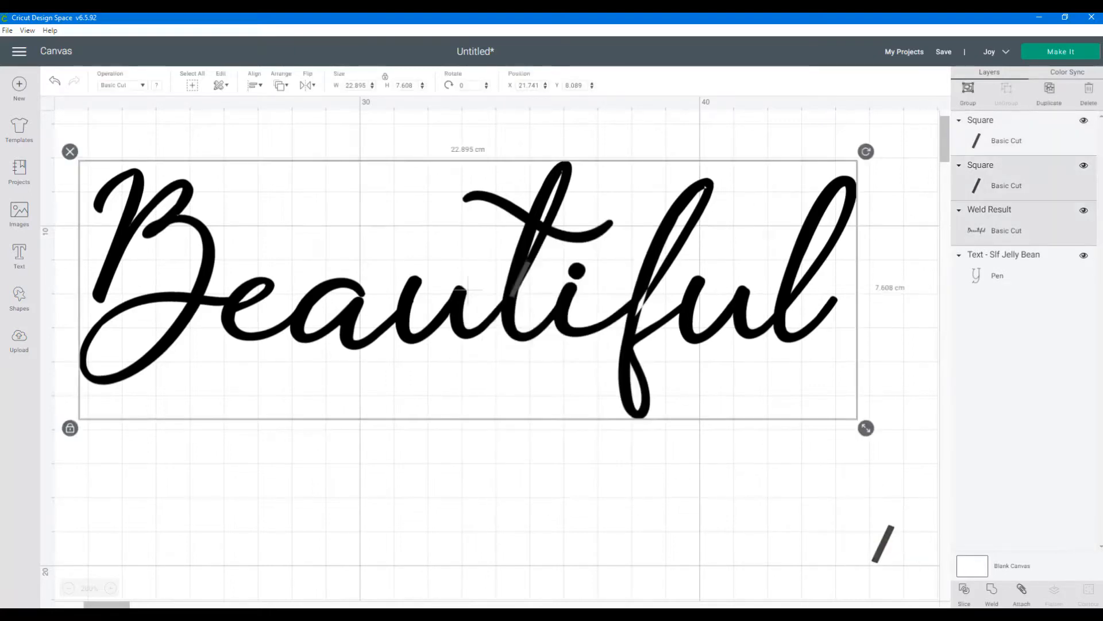
pyautogui.click(993, 592)
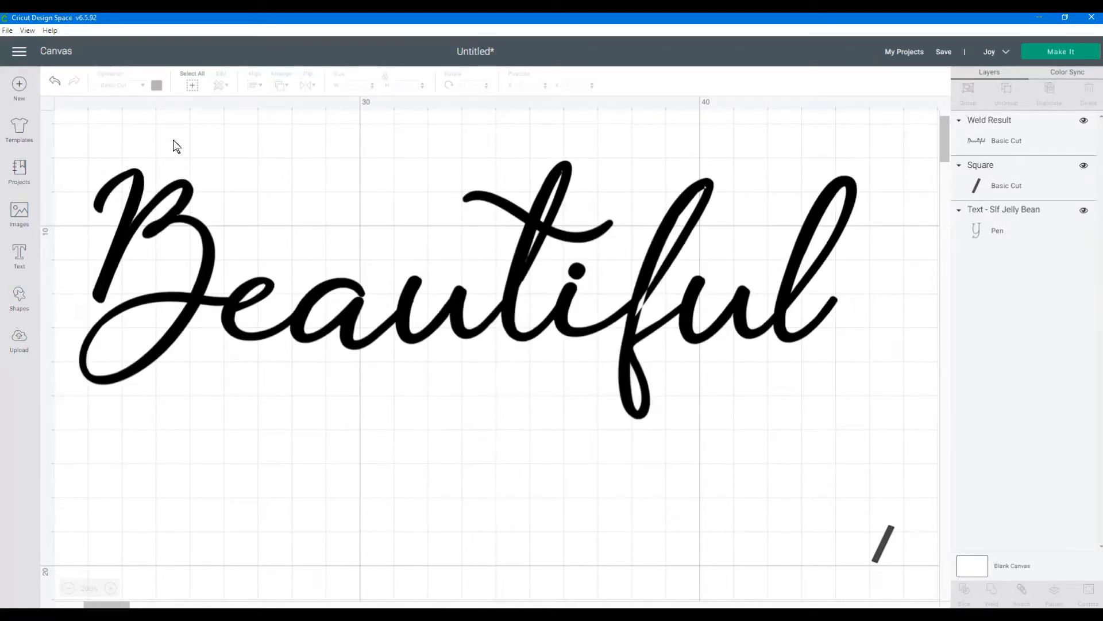
pyautogui.click(58, 84)
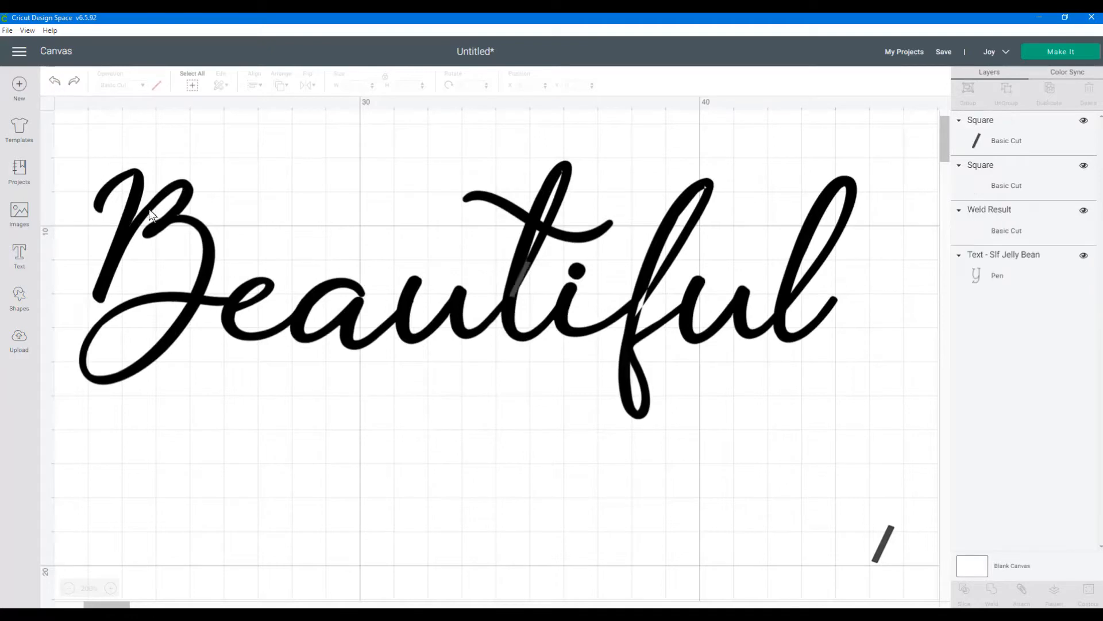
# Nudge the slanted bar over the gap in the "t" stem and enlarge it to about 0.76 by 1.21 cm overall.
pyautogui.click(520, 275)
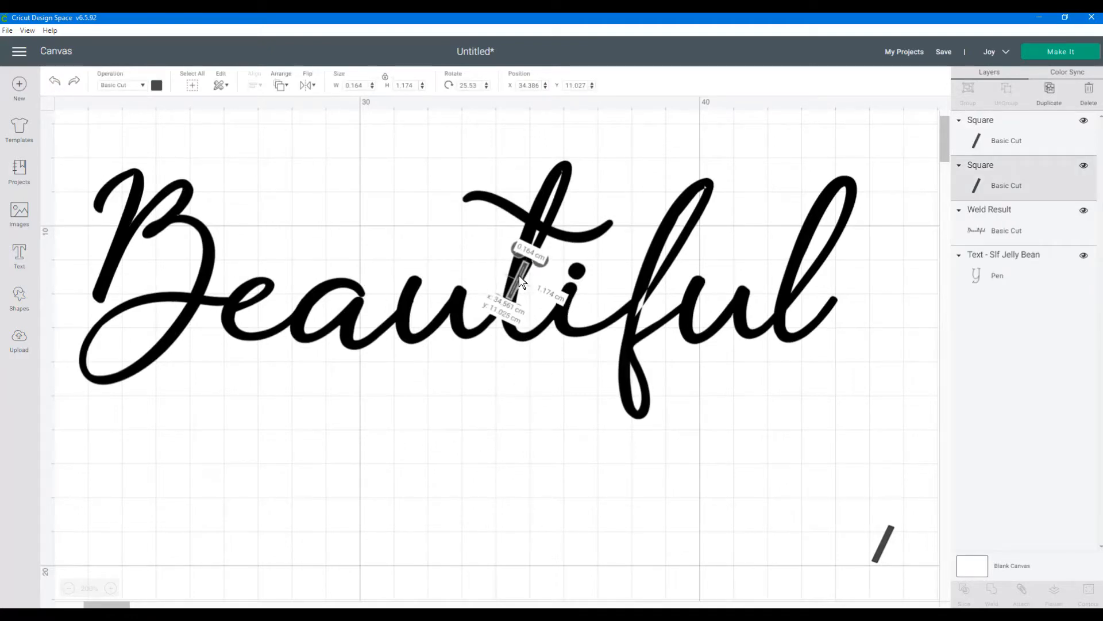
pyautogui.moveTo(514, 284); pyautogui.dragTo(515, 285)
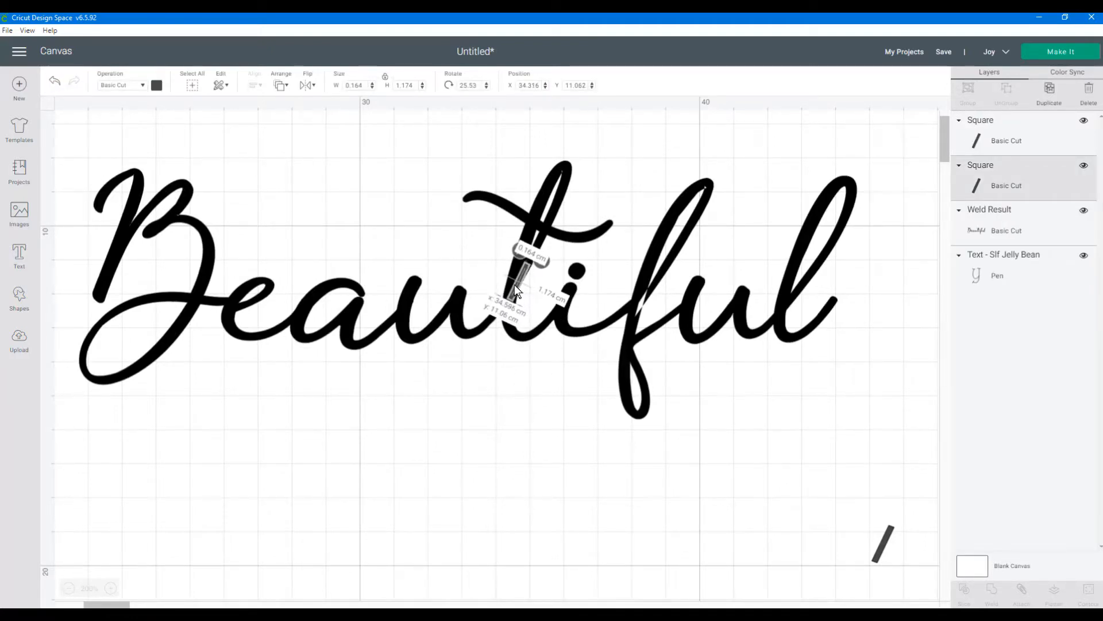
pyautogui.click(651, 454)
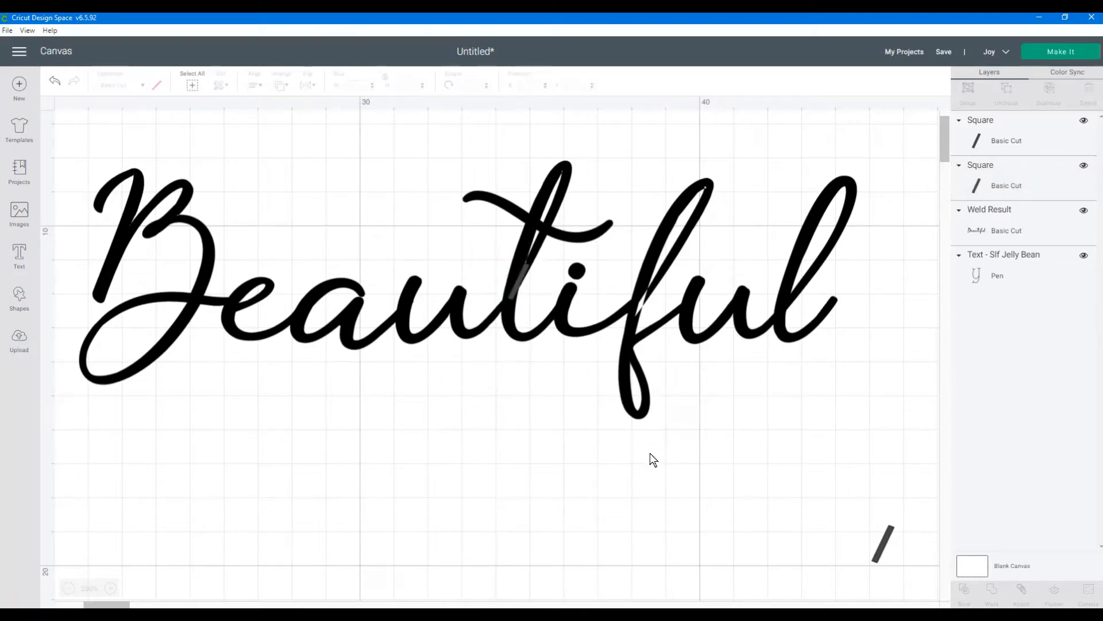
pyautogui.moveTo(522, 273); pyautogui.dragTo(522, 267)
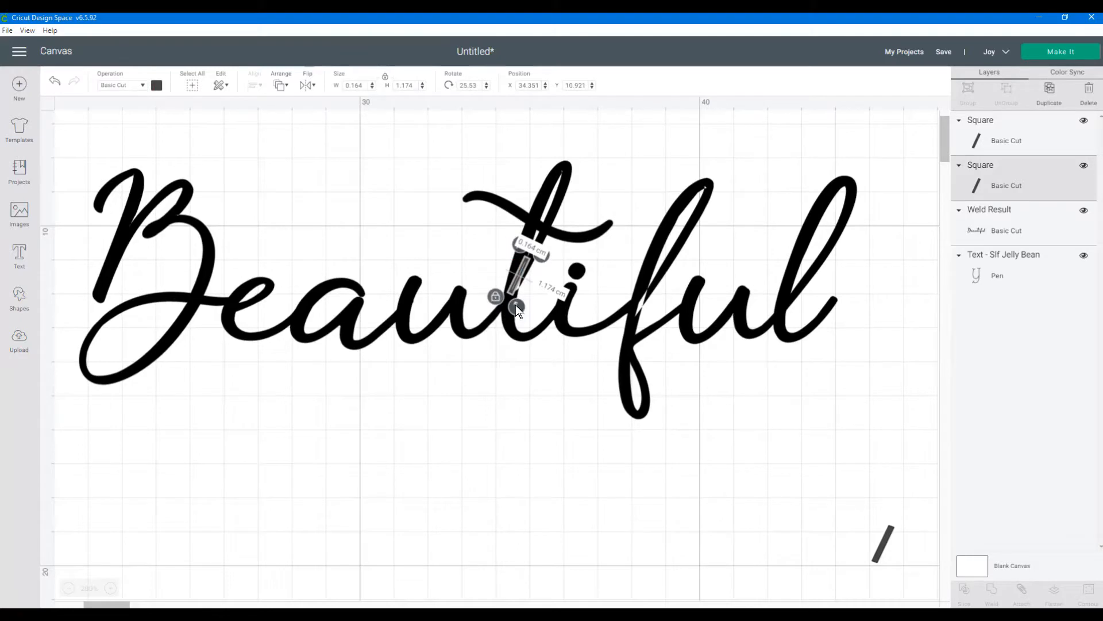
pyautogui.moveTo(516, 304); pyautogui.dragTo(541, 305)
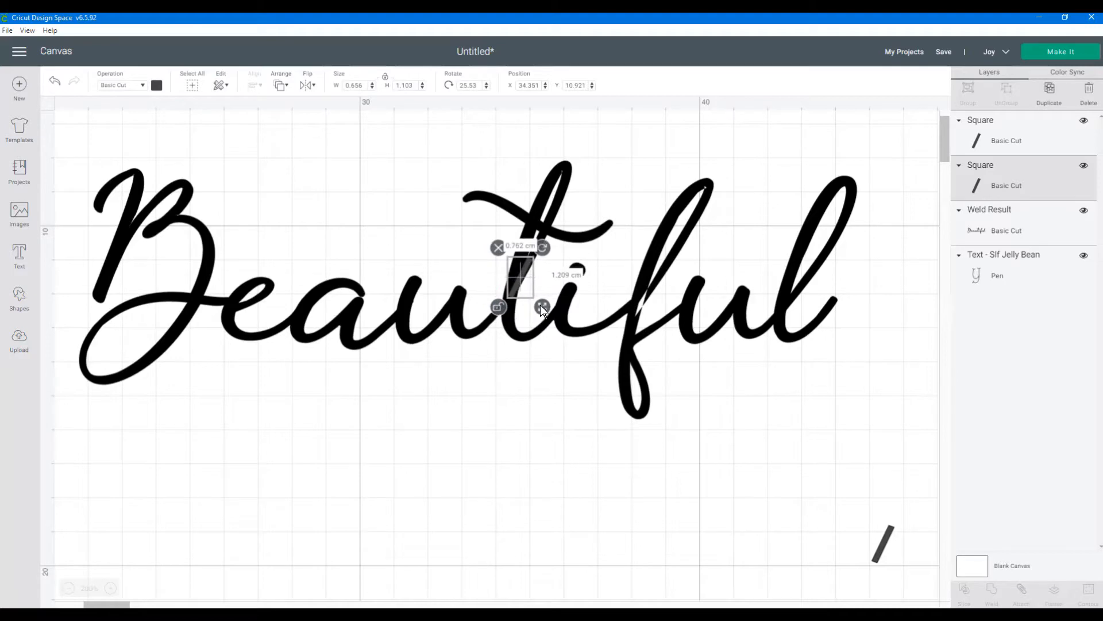
pyautogui.click(547, 367)
pyautogui.click(540, 451)
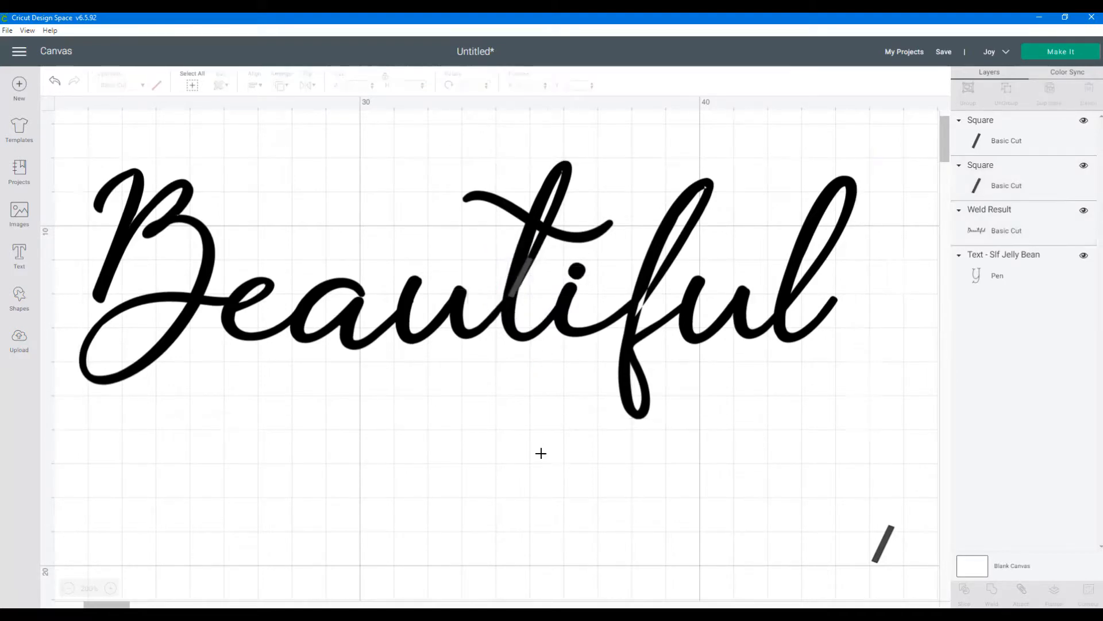
# Weld the slanted bar on the "t" to the word "Beautiful".
pyautogui.click(507, 281)
pyautogui.moveTo(541, 488); pyautogui.dragTo(493, 209)
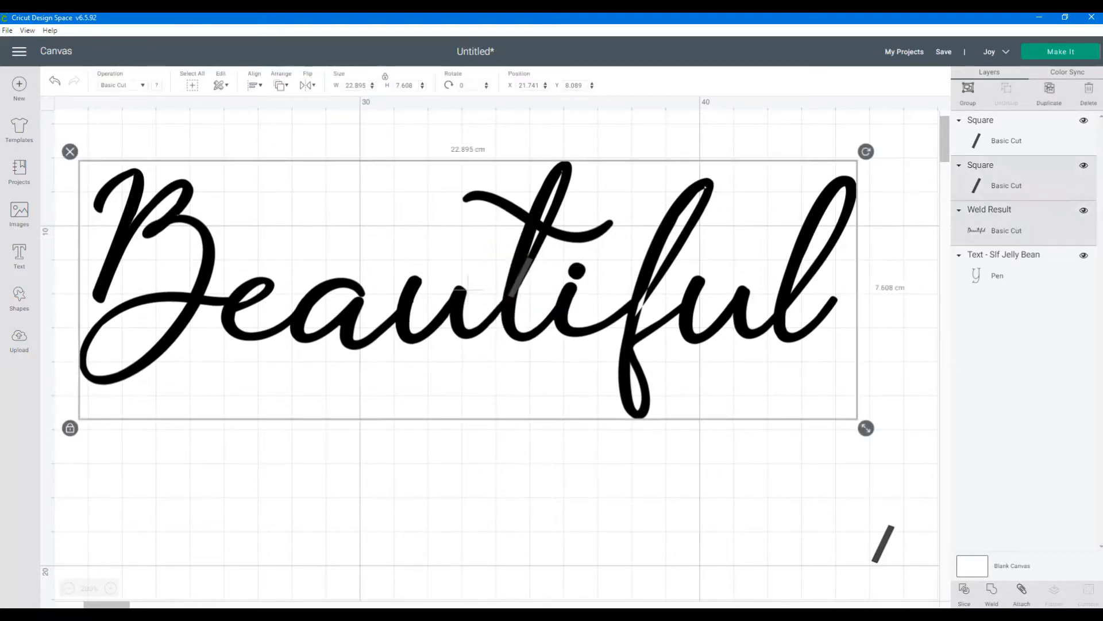
pyautogui.click(992, 593)
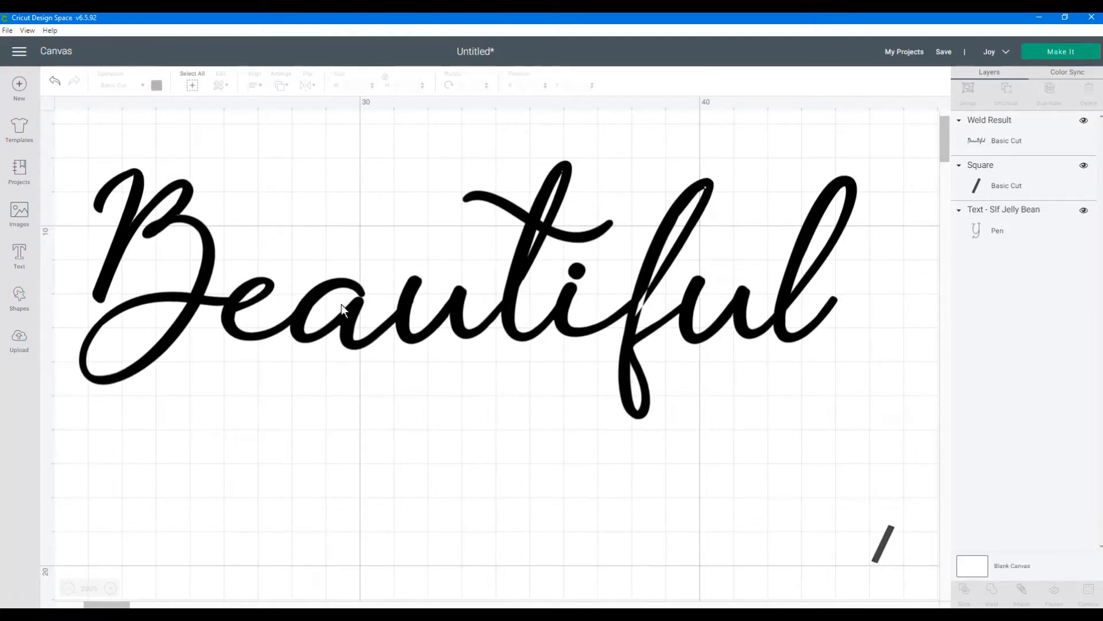
# Move the spare slanted bar over the gap in the "f" and weld it to the word "Beautiful".
pyautogui.moveTo(881, 545); pyautogui.dragTo(643, 301)
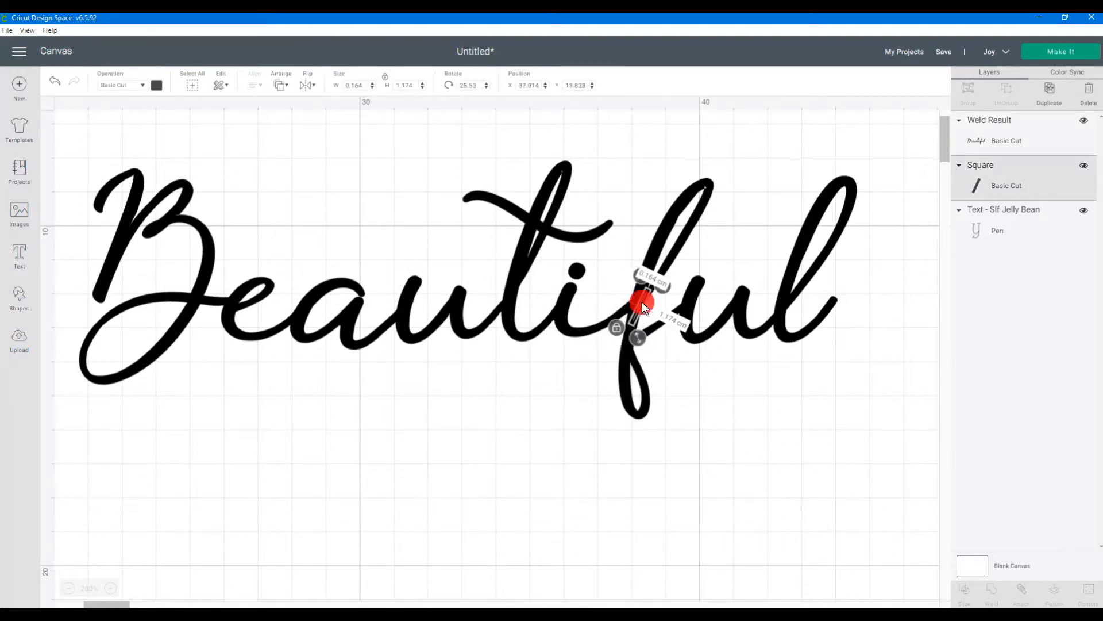
pyautogui.click(813, 499)
pyautogui.moveTo(737, 523); pyautogui.dragTo(560, 215)
pyautogui.click(998, 588)
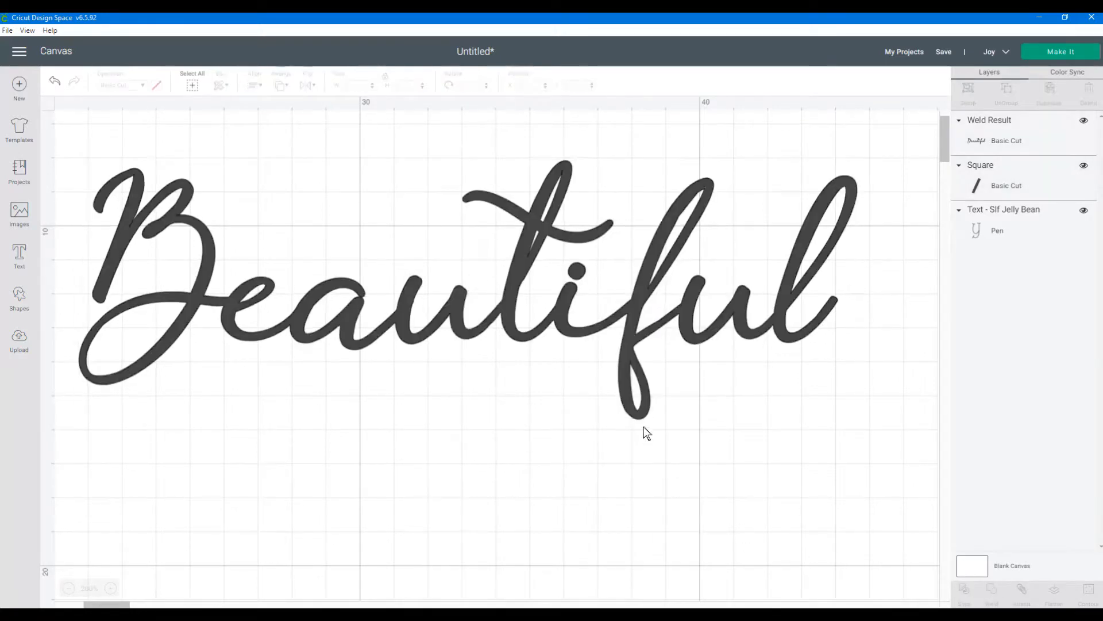
# Shrink the welded word to about 15.6 by 5.2 cm and reposition it at about X 24.6, Y 9.3.
pyautogui.moveTo(632, 326); pyautogui.dragTo(663, 339)
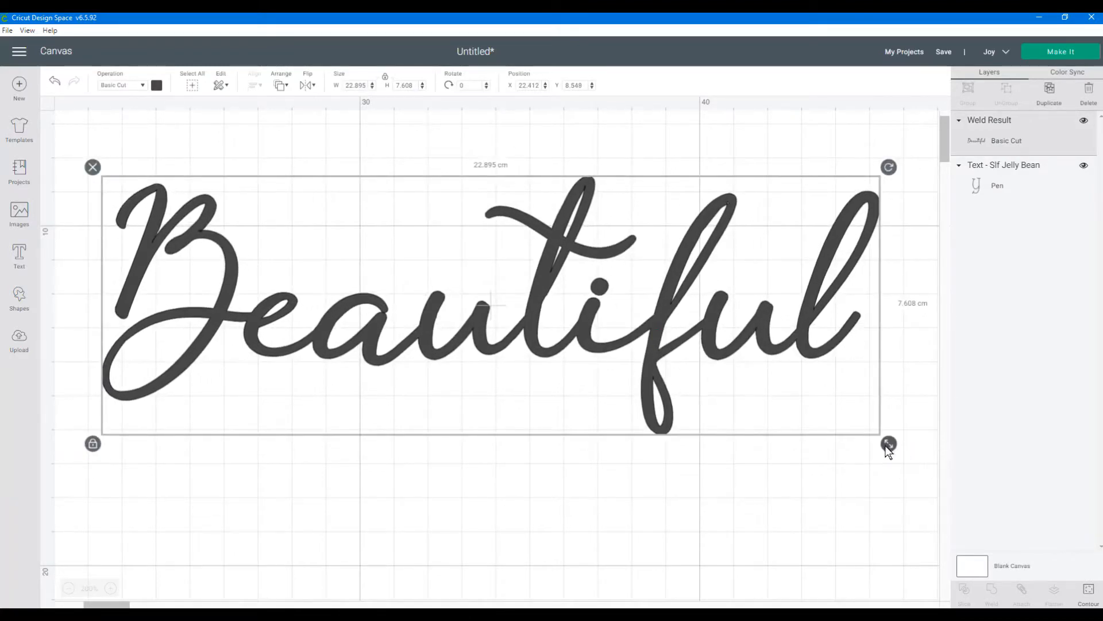
pyautogui.moveTo(889, 448); pyautogui.dragTo(640, 360)
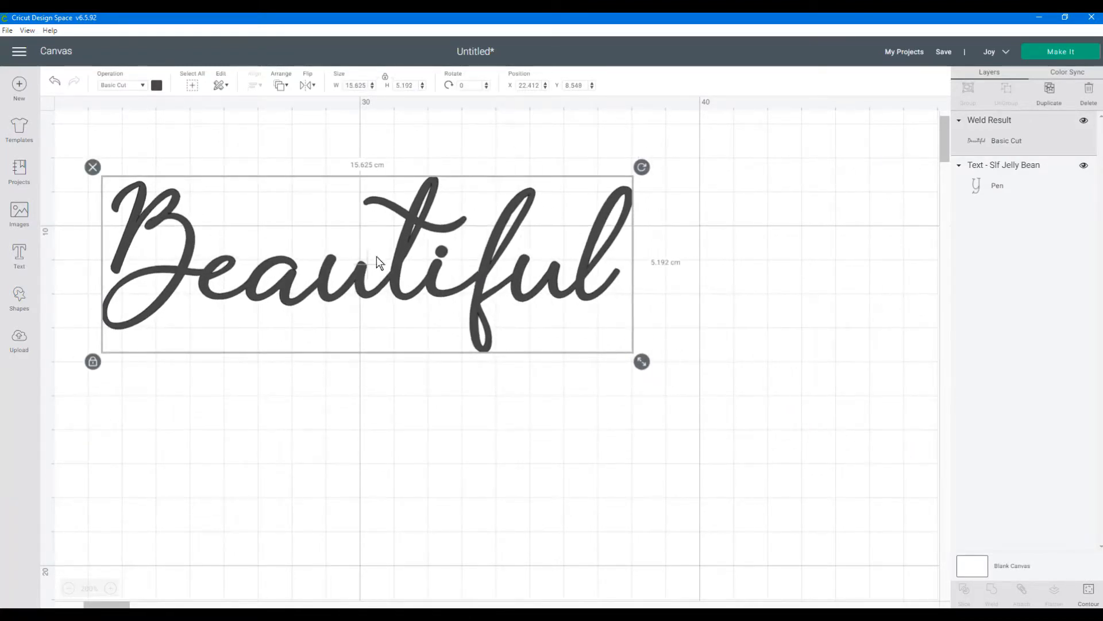
pyautogui.moveTo(377, 257); pyautogui.dragTo(425, 301)
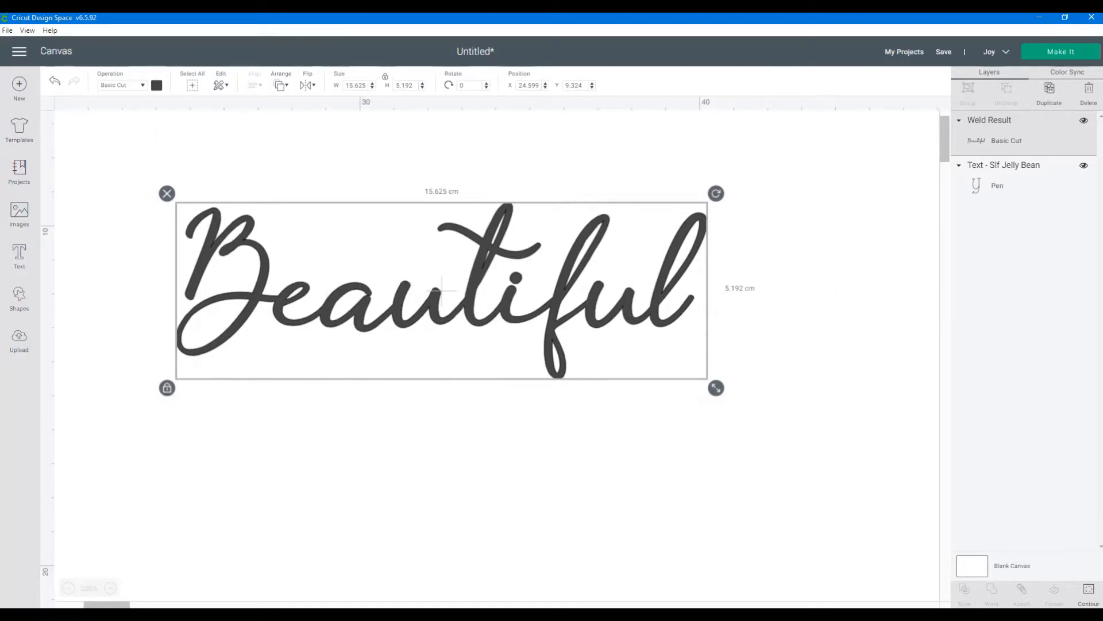
pyautogui.click(327, 534)
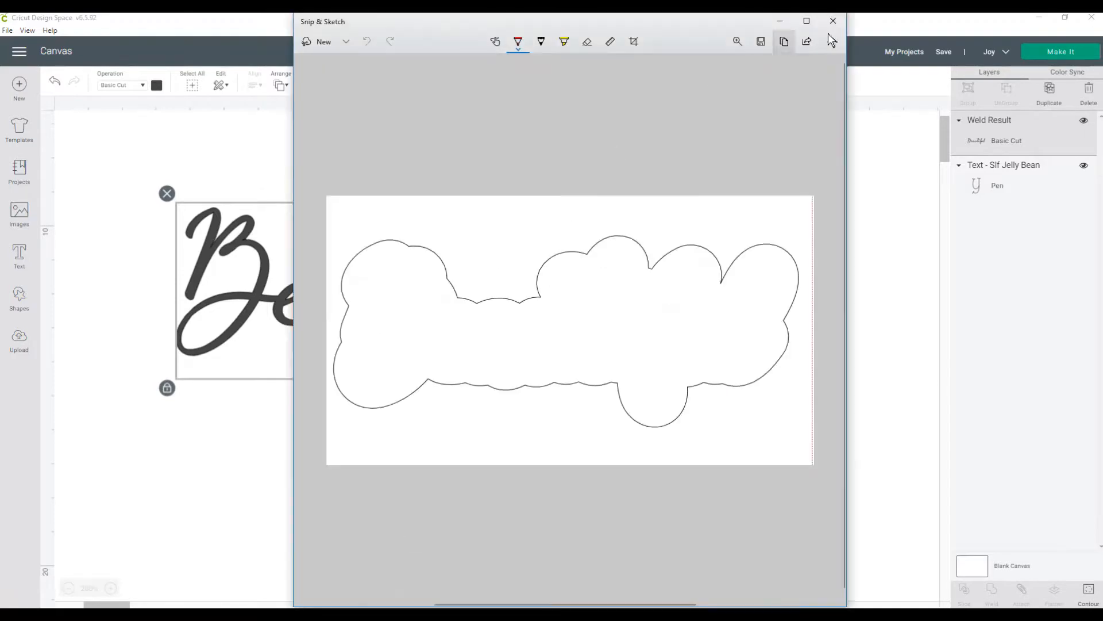
pyautogui.click(319, 44)
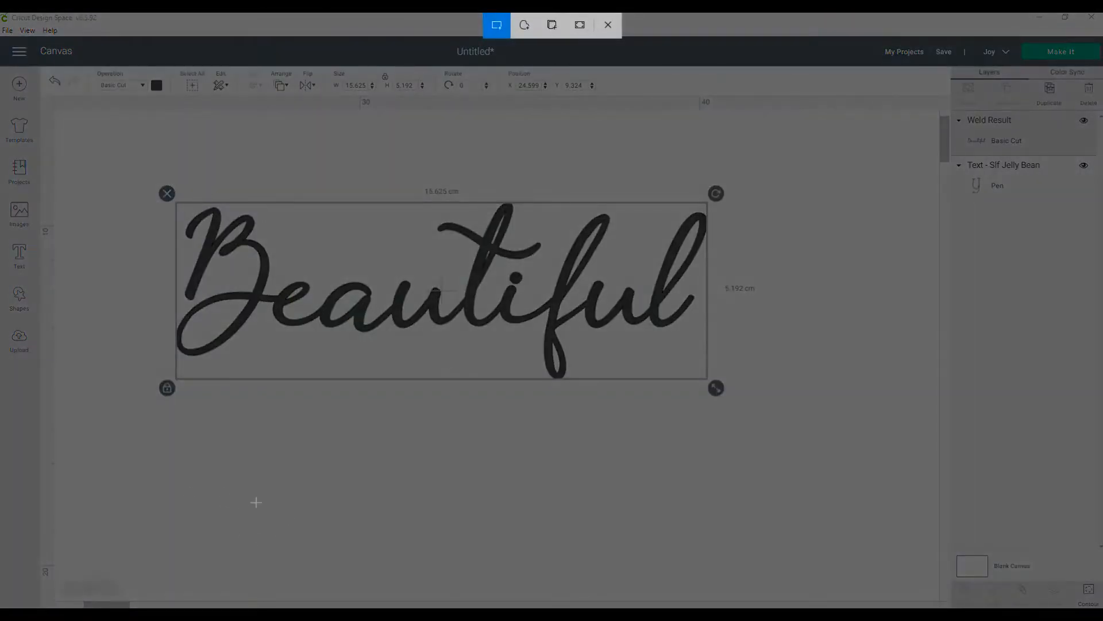
pyautogui.click(608, 24)
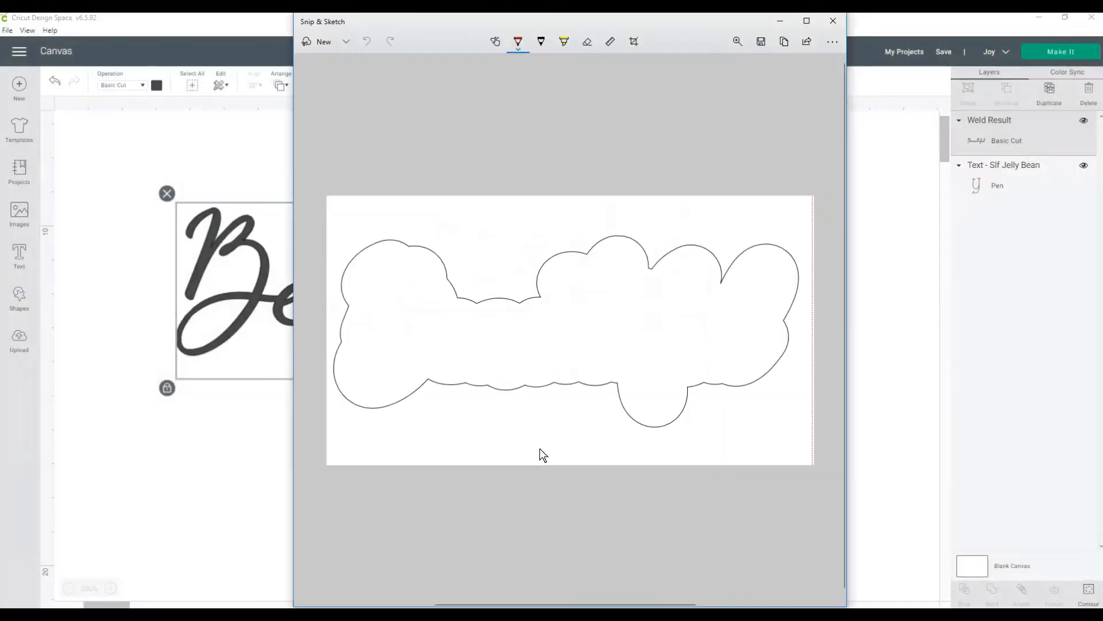
pyautogui.click(833, 20)
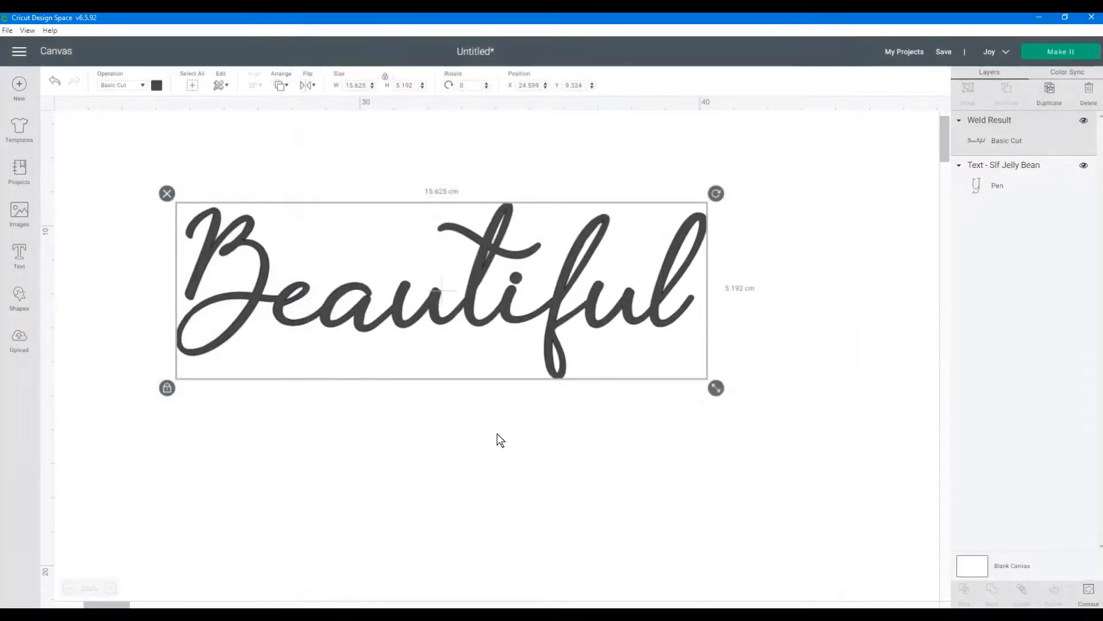
# Deselect the word and capture a rectangular snip around "Beautiful" with Snip & Sketch.
pyautogui.click(481, 458)
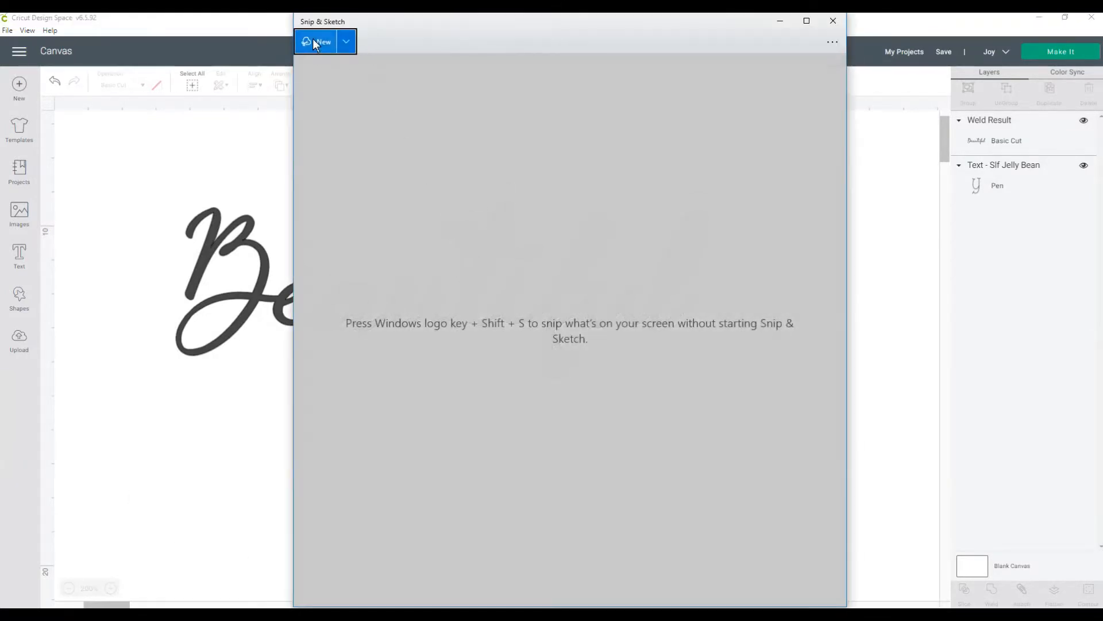
pyautogui.click(314, 43)
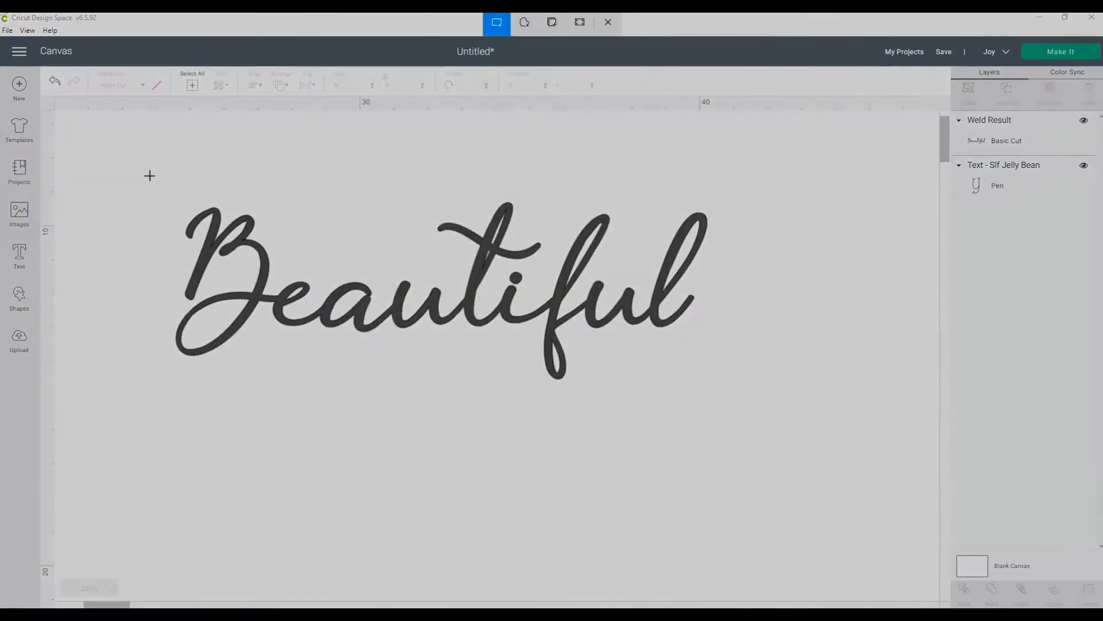
pyautogui.press('Escape')
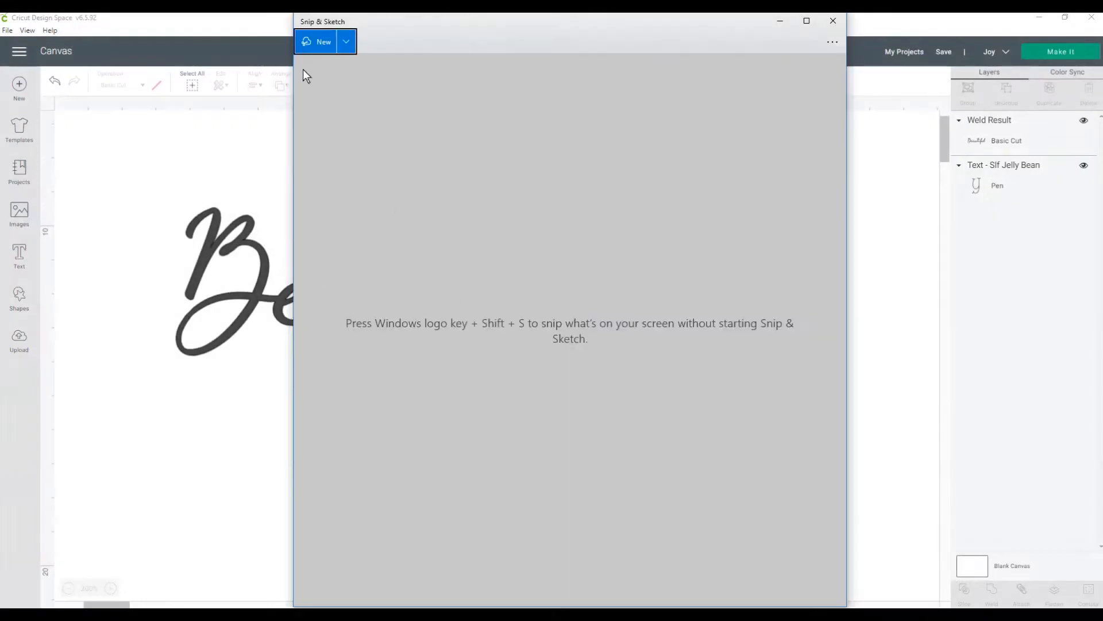
pyautogui.click(316, 41)
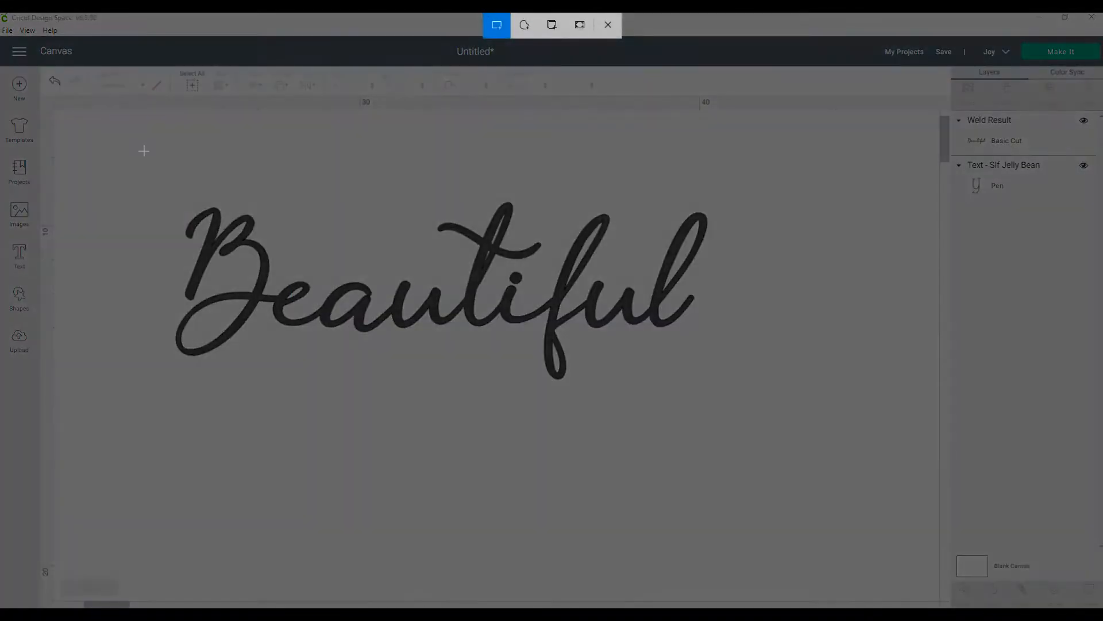
pyautogui.moveTo(142, 161)
pyautogui.mouseDown()
pyautogui.moveTo(485, 328)
pyautogui.moveTo(732, 401)
pyautogui.mouseUp()
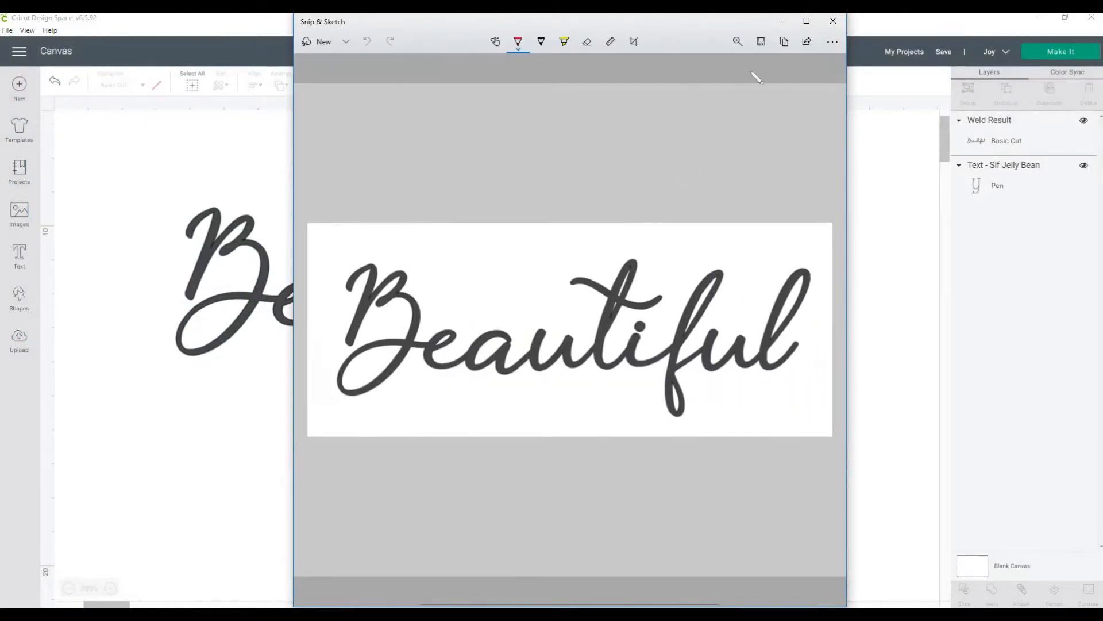
# Save the snip as a JPG on the Desktop under its suggested name and close Snip & Sketch.
pyautogui.click(760, 41)
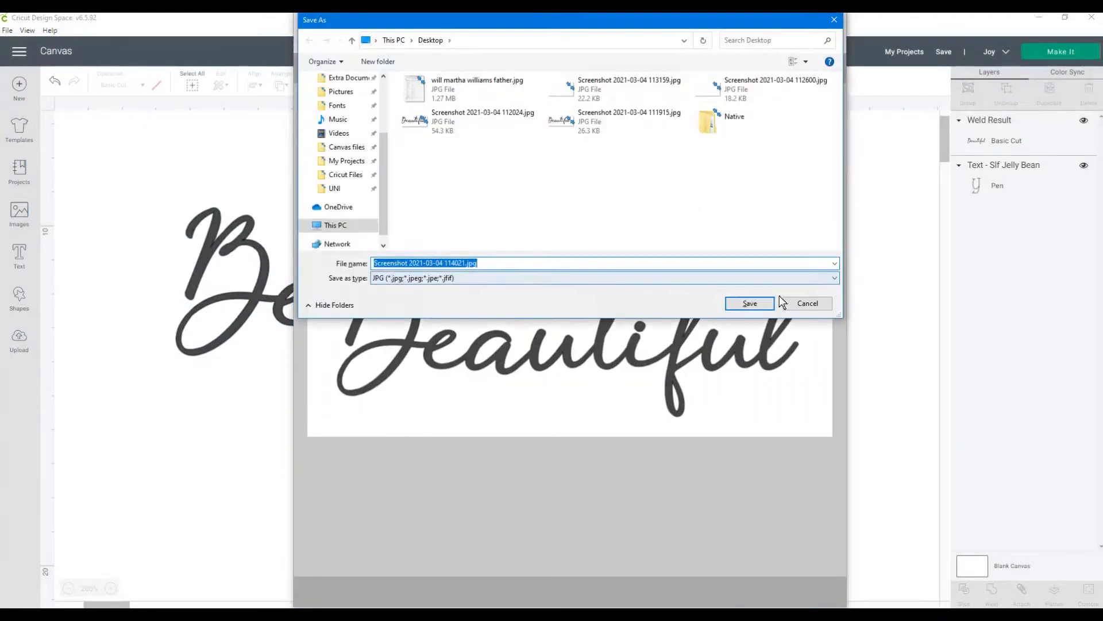
pyautogui.click(750, 303)
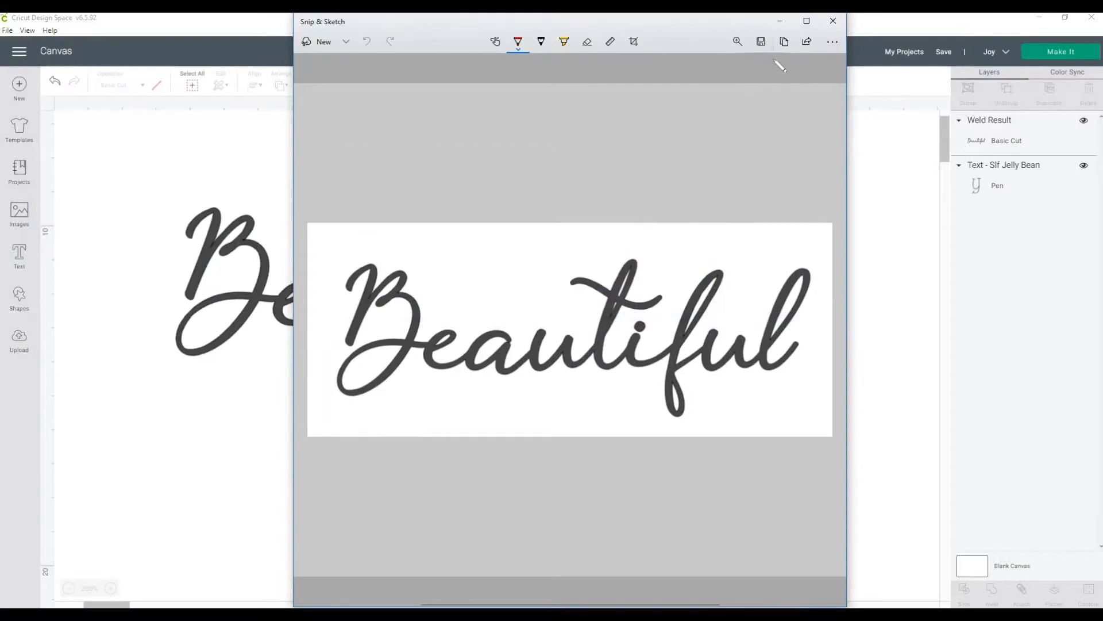
pyautogui.click(833, 21)
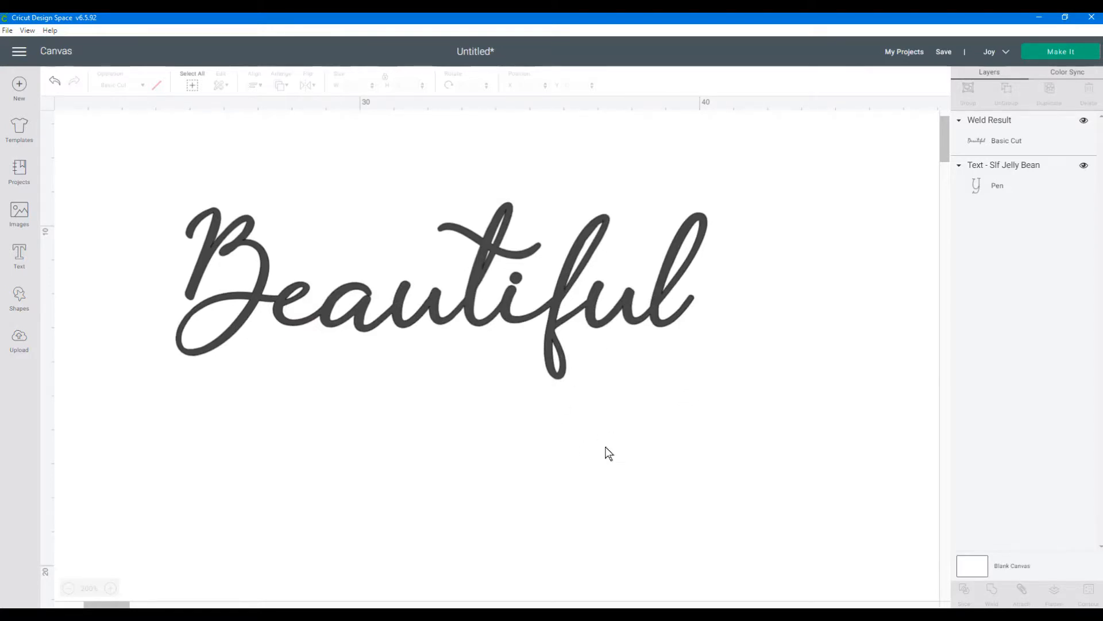
# Switch to Brother CanvasWorkspace and load "Screenshot 2021-03-04 111915.jpg" from the Desktop for image tracing.
pyautogui.click(580, 613)
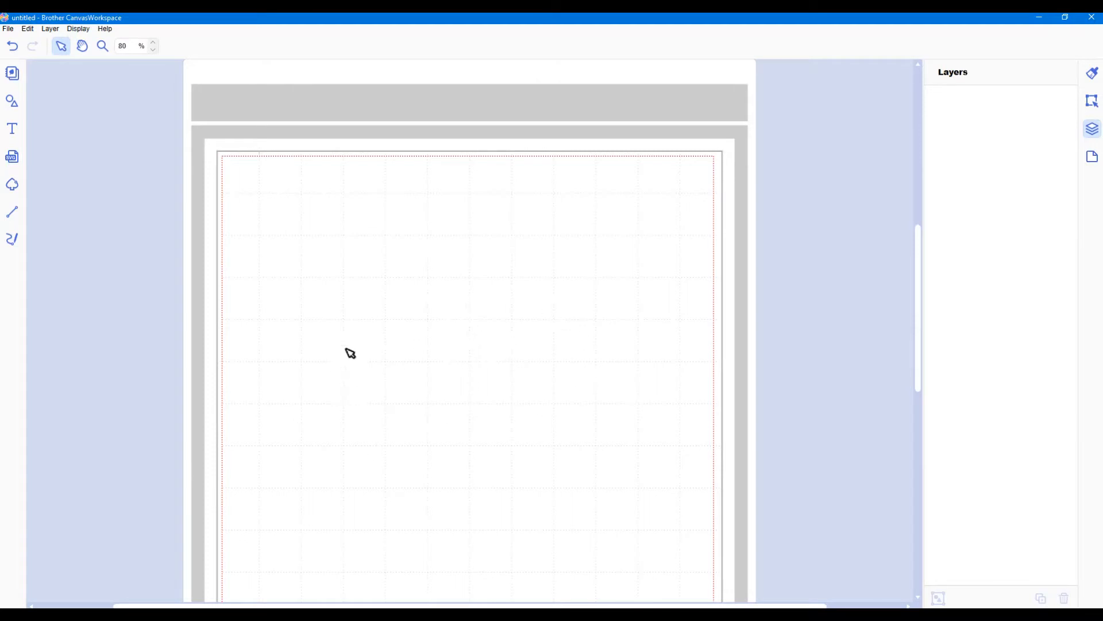
pyautogui.click(8, 29)
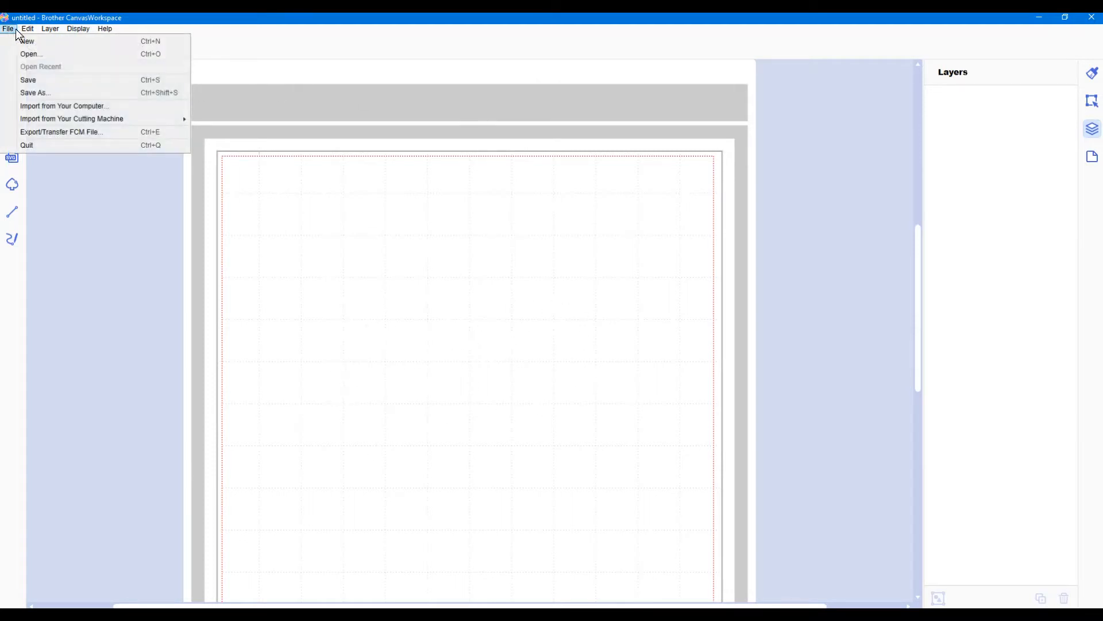
pyautogui.click(13, 185)
pyautogui.click(492, 290)
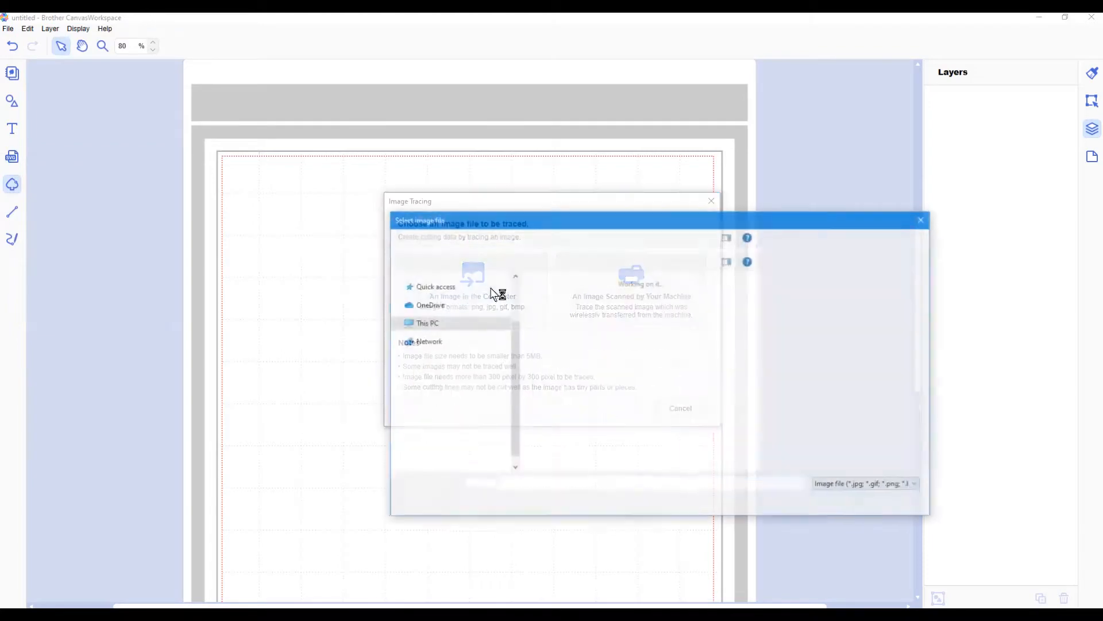
pyautogui.click(555, 384)
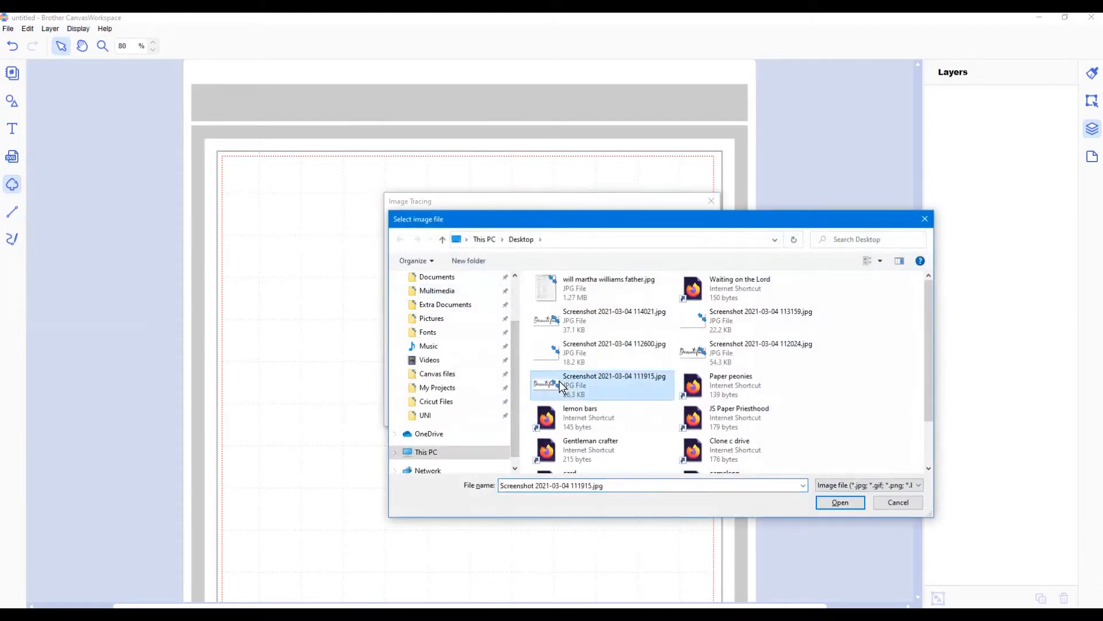
pyautogui.click(841, 503)
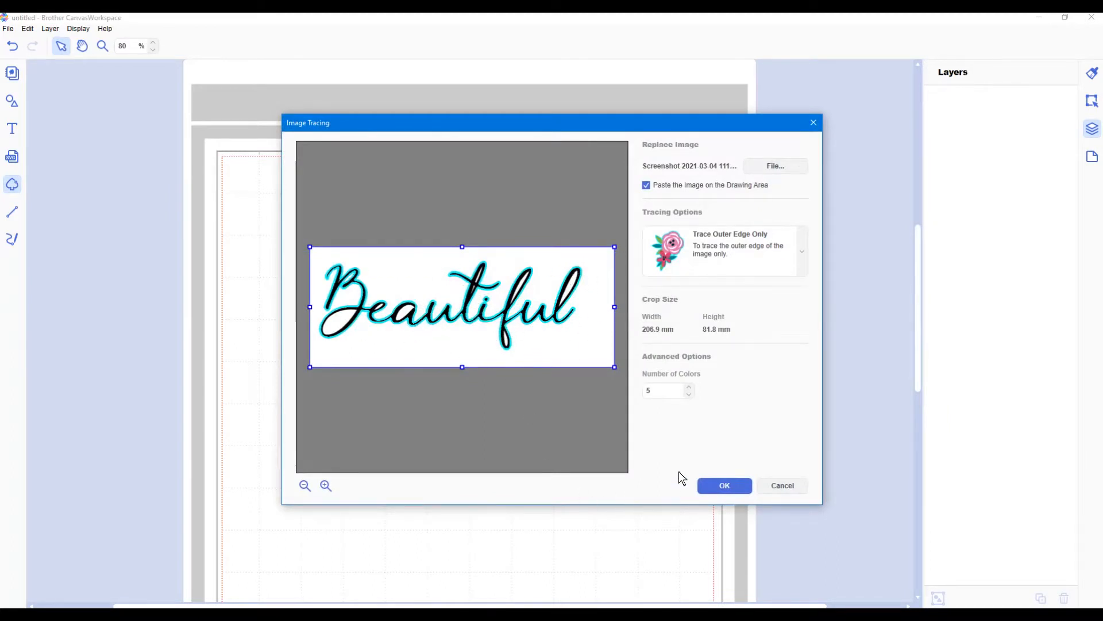
# Trace the image with the Trace Outer Edge Only option and place the result on the mat.
pyautogui.click(802, 259)
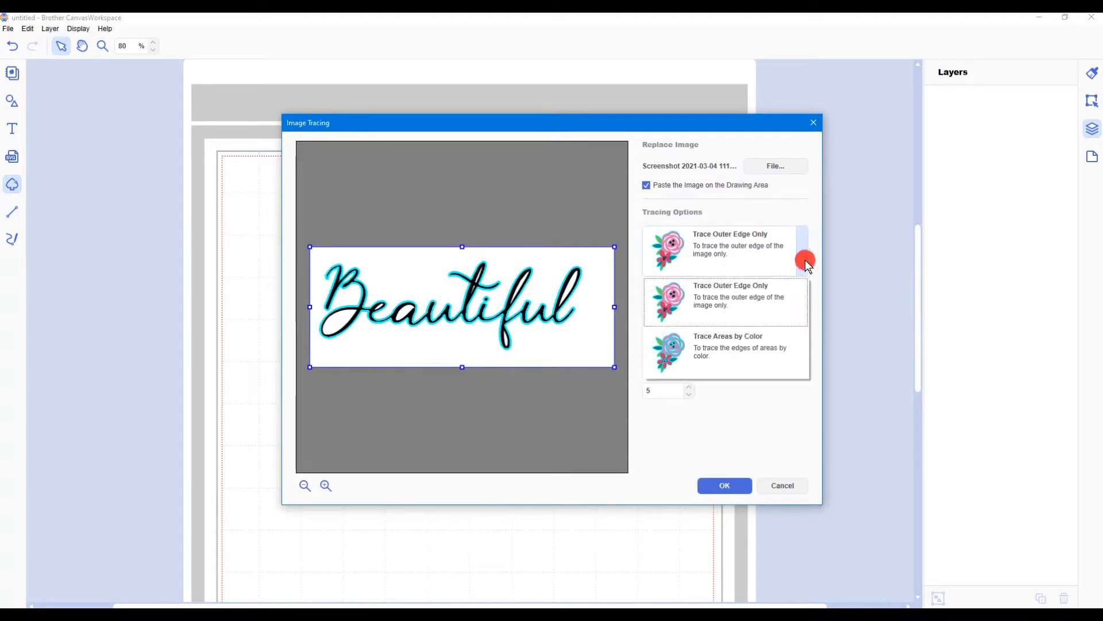
pyautogui.click(753, 319)
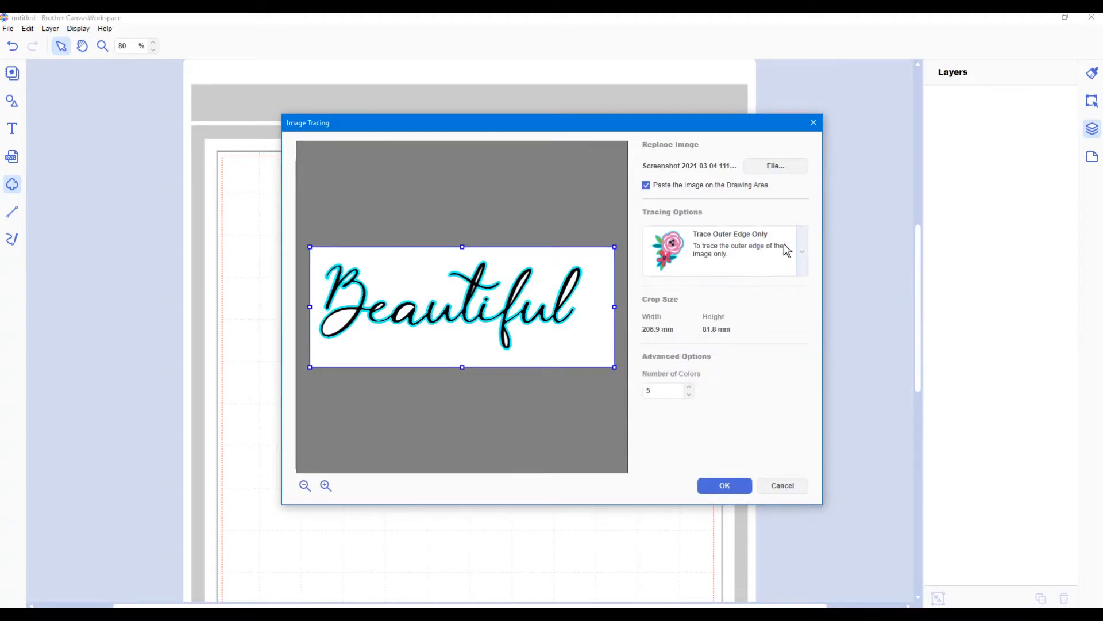
pyautogui.click(723, 486)
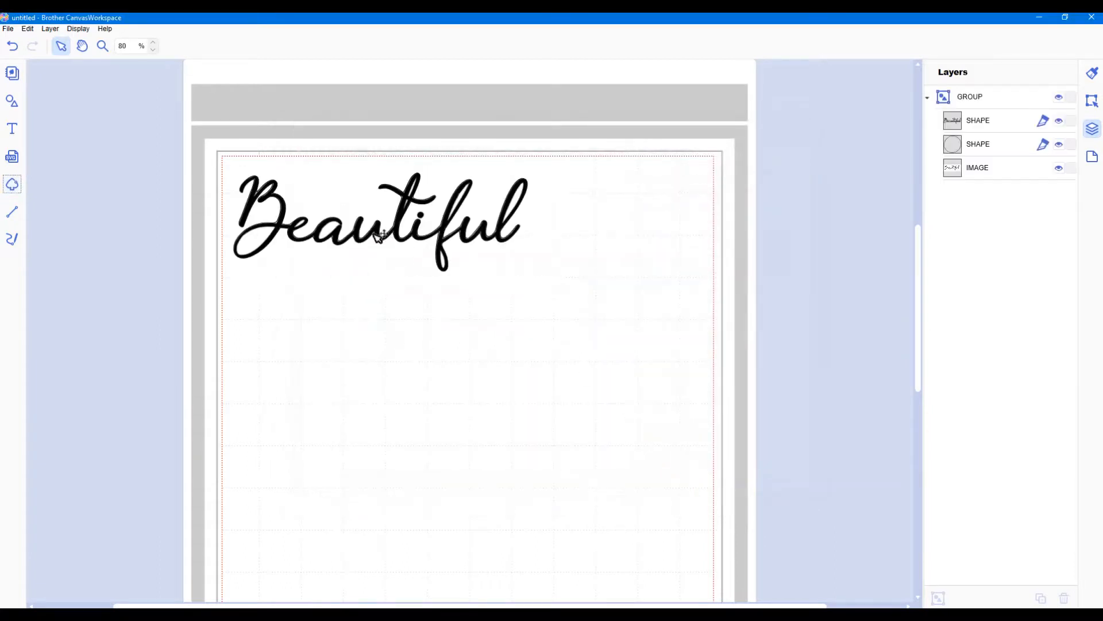
# Move the traced "Beautiful" group further into the mat and delete its source image layer.
pyautogui.moveTo(377, 235); pyautogui.dragTo(442, 336)
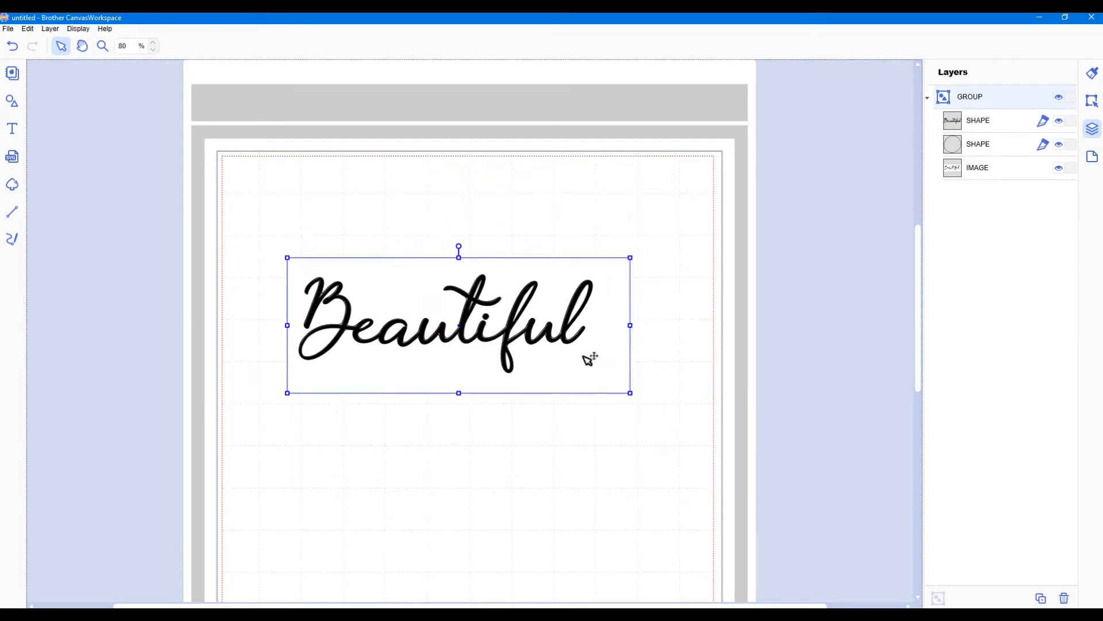
pyautogui.click(968, 172)
pyautogui.press('Delete')
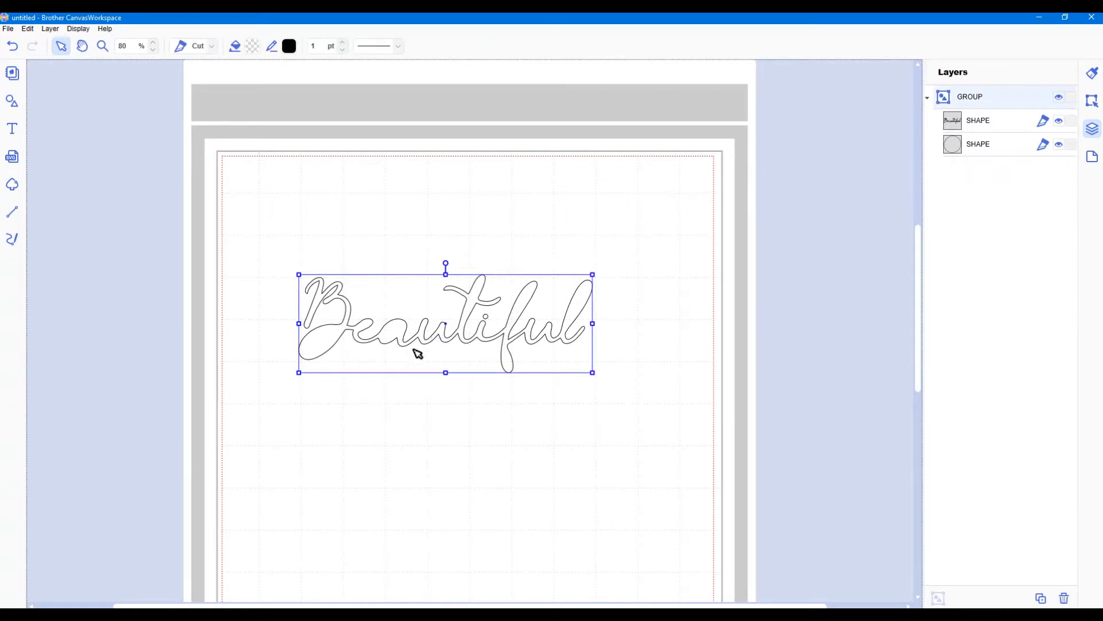
# Delete the small circle shape that forms the dot of the "i" from the traced group.
pyautogui.click(562, 424)
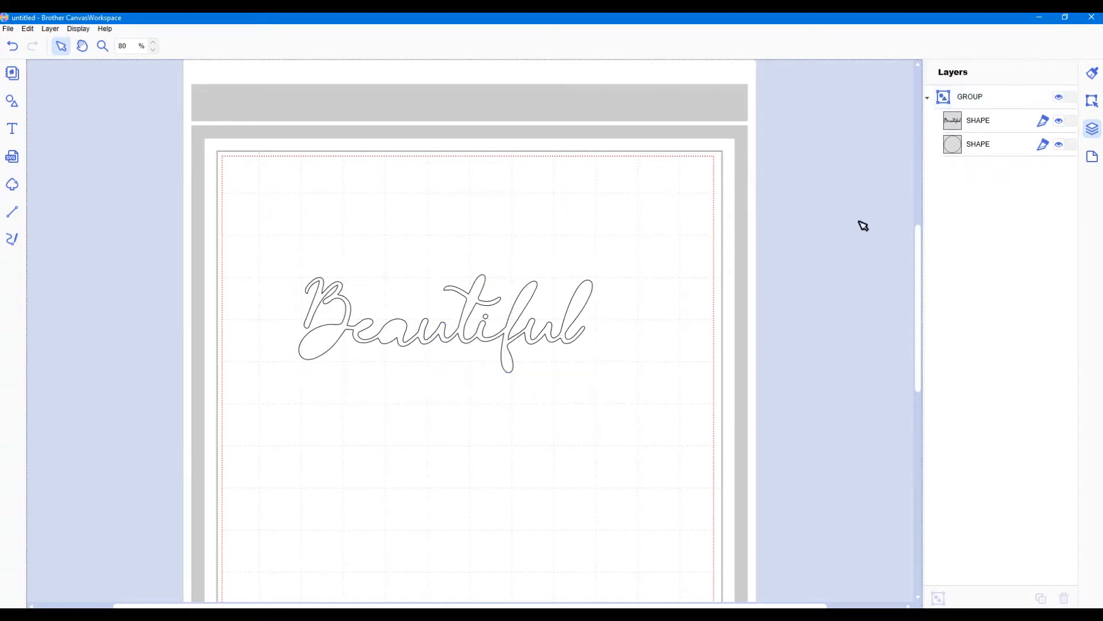
pyautogui.click(979, 146)
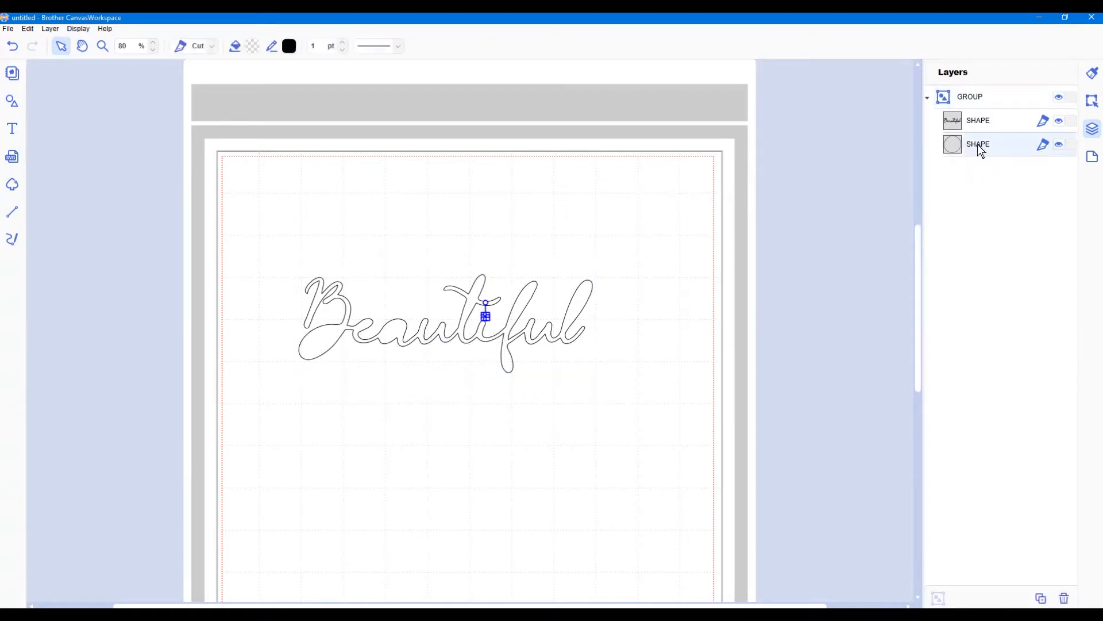
pyautogui.press('Delete')
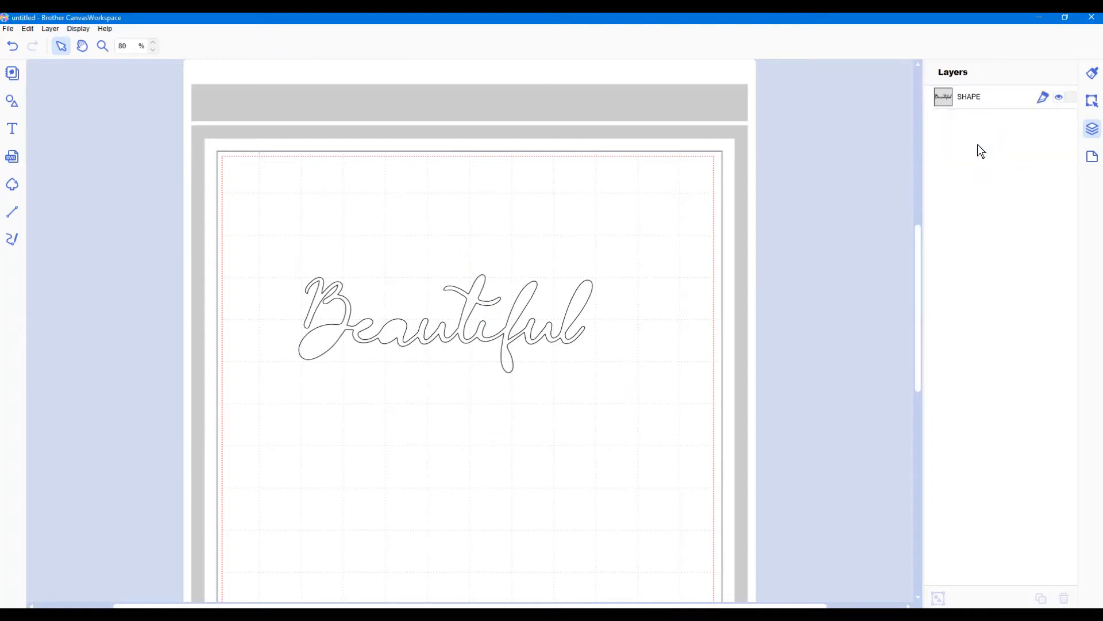
# Create an outward offset line with round corners and 20.0 mm spacing around the outer edge of "Beautiful", leaving the original line as is.
pyautogui.click(368, 334)
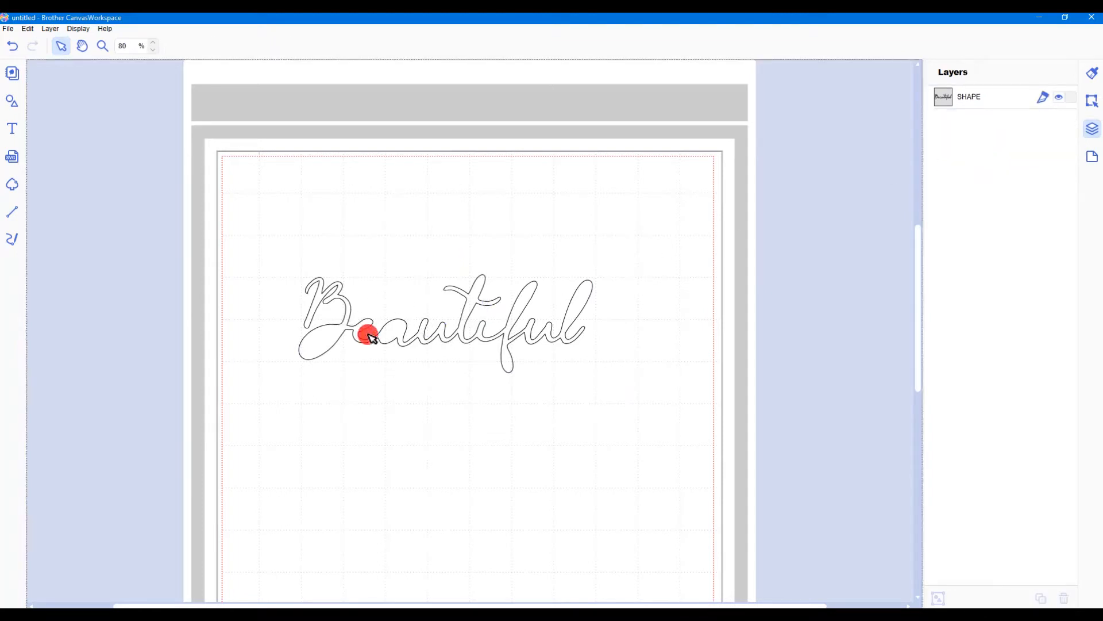
pyautogui.moveTo(297, 259); pyautogui.dragTo(718, 392)
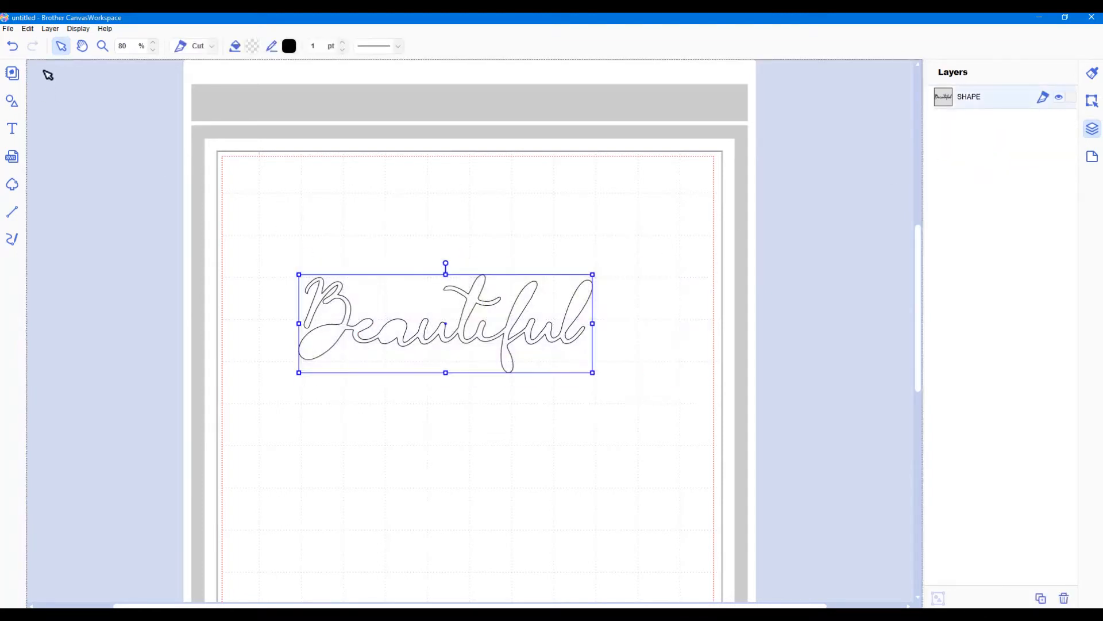
pyautogui.click(28, 29)
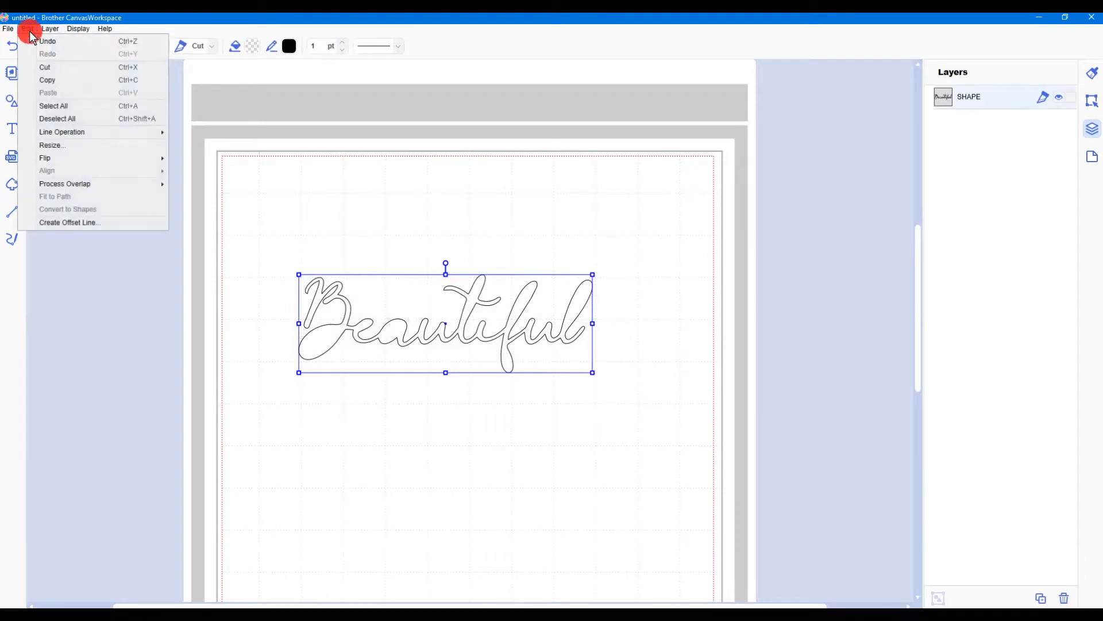
pyautogui.click(70, 224)
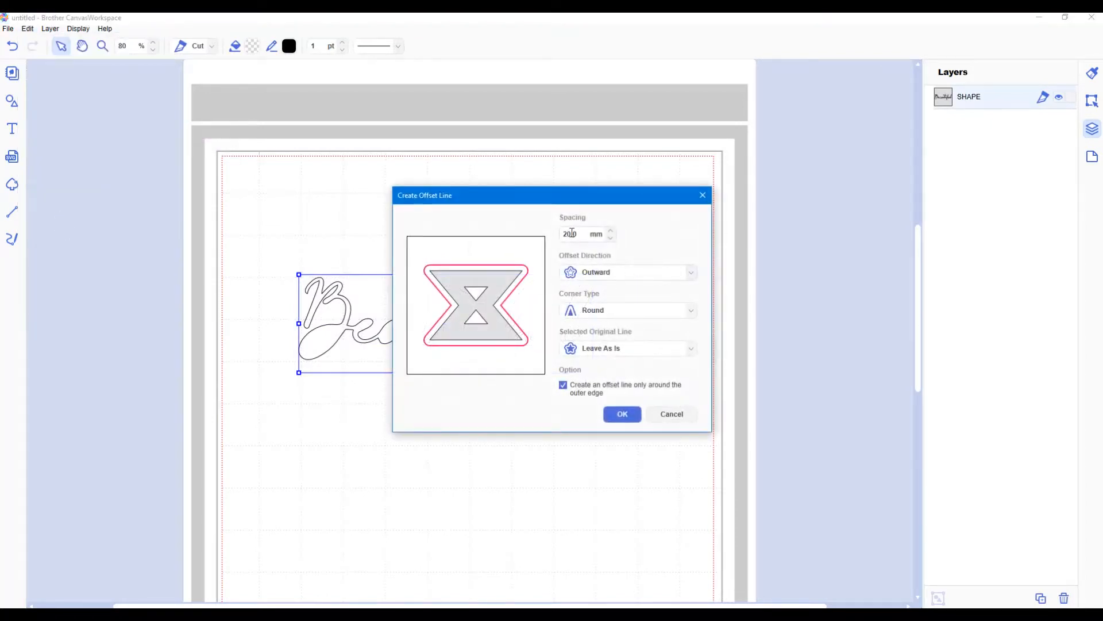
pyautogui.click(622, 415)
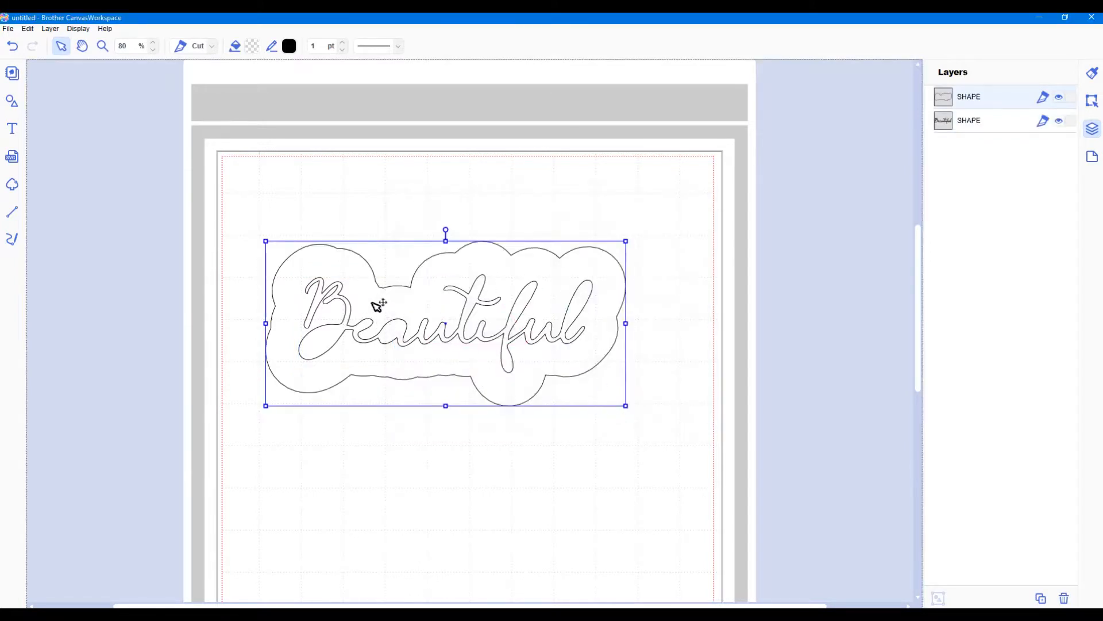
# Move the offset outline clear of the word, delete the "Beautiful" shape and bring the outline back up the mat.
pyautogui.moveTo(359, 297); pyautogui.dragTo(335, 297)
pyautogui.moveTo(463, 358)
pyautogui.mouseDown()
pyautogui.moveTo(546, 532)
pyautogui.moveTo(515, 525)
pyautogui.mouseUp()
pyautogui.moveTo(277, 239)
pyautogui.mouseDown()
pyautogui.moveTo(638, 383)
pyautogui.moveTo(631, 379)
pyautogui.mouseUp()
pyautogui.press('Delete')
pyautogui.moveTo(542, 470); pyautogui.dragTo(509, 317)
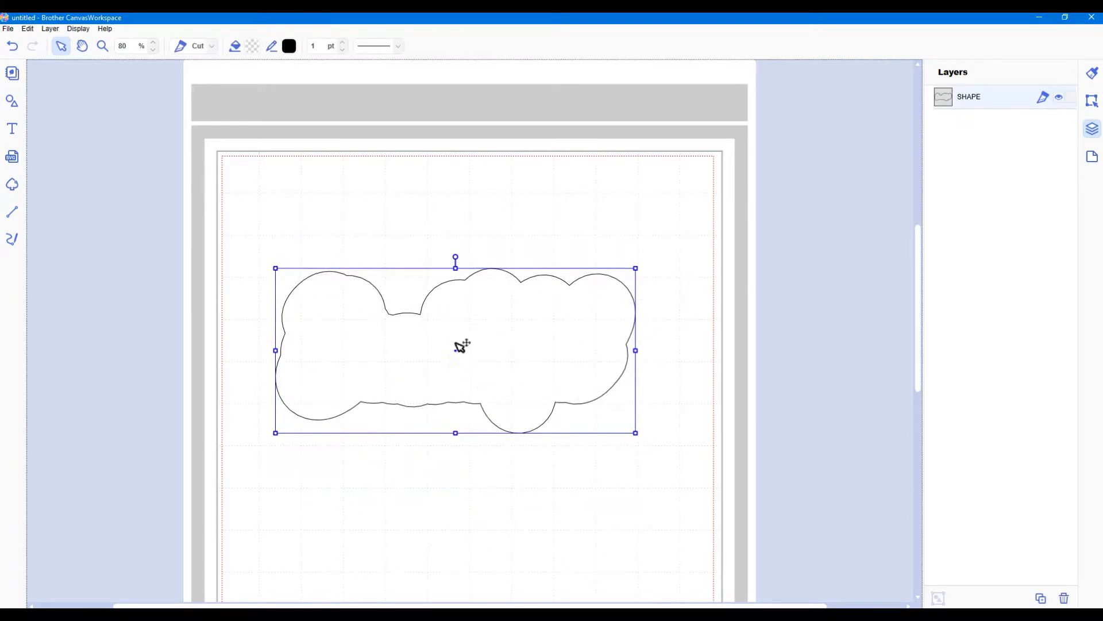
# Hide the mat grid, capture a rectangular snip of the offset outline with Snip & Sketch and save it.
pyautogui.click(75, 31)
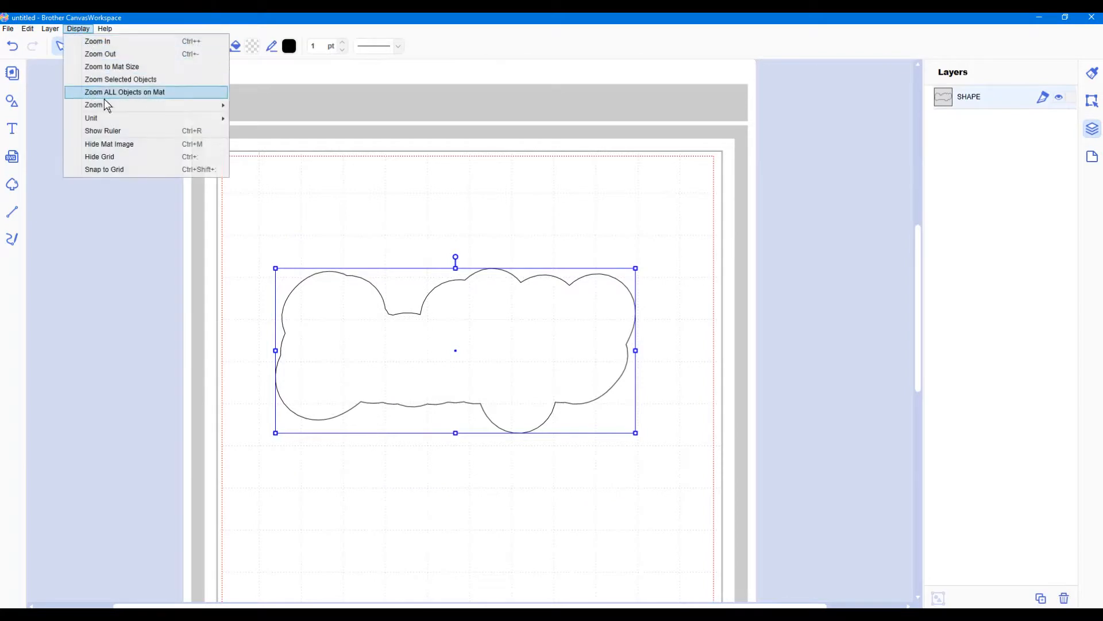
pyautogui.click(122, 157)
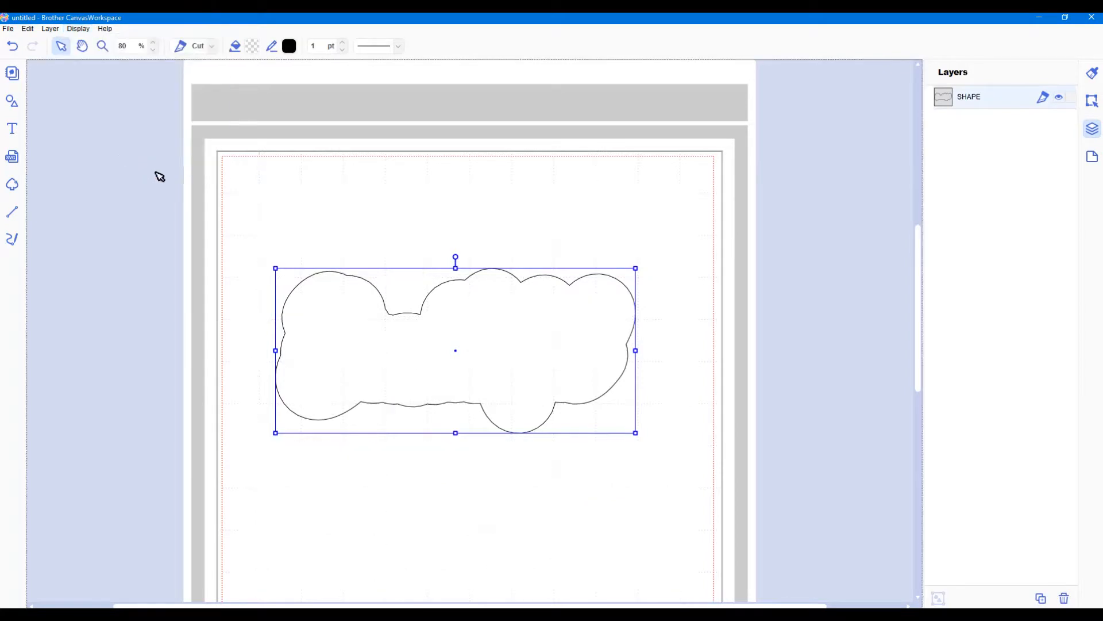
pyautogui.click(853, 410)
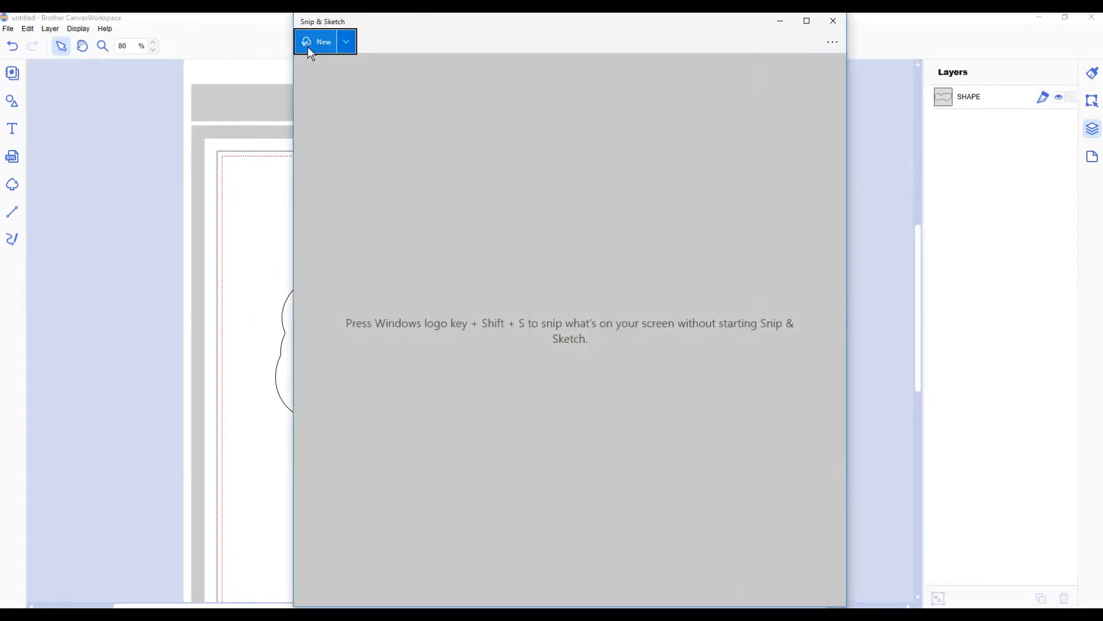
pyautogui.click(308, 46)
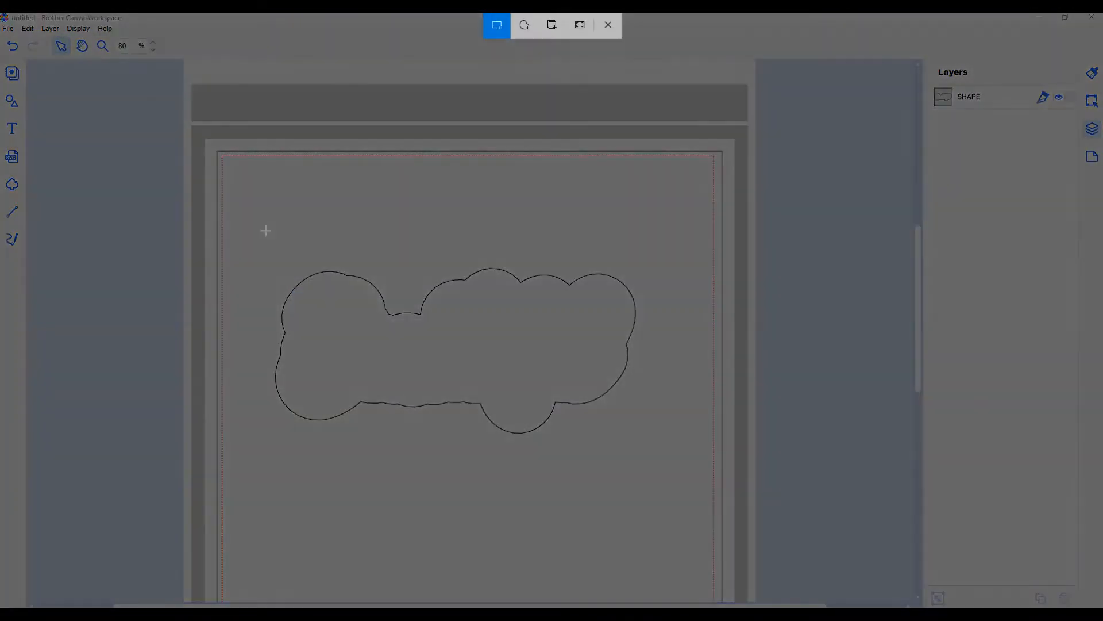
pyautogui.moveTo(262, 228)
pyautogui.mouseDown()
pyautogui.moveTo(284, 253)
pyautogui.moveTo(686, 458)
pyautogui.mouseUp()
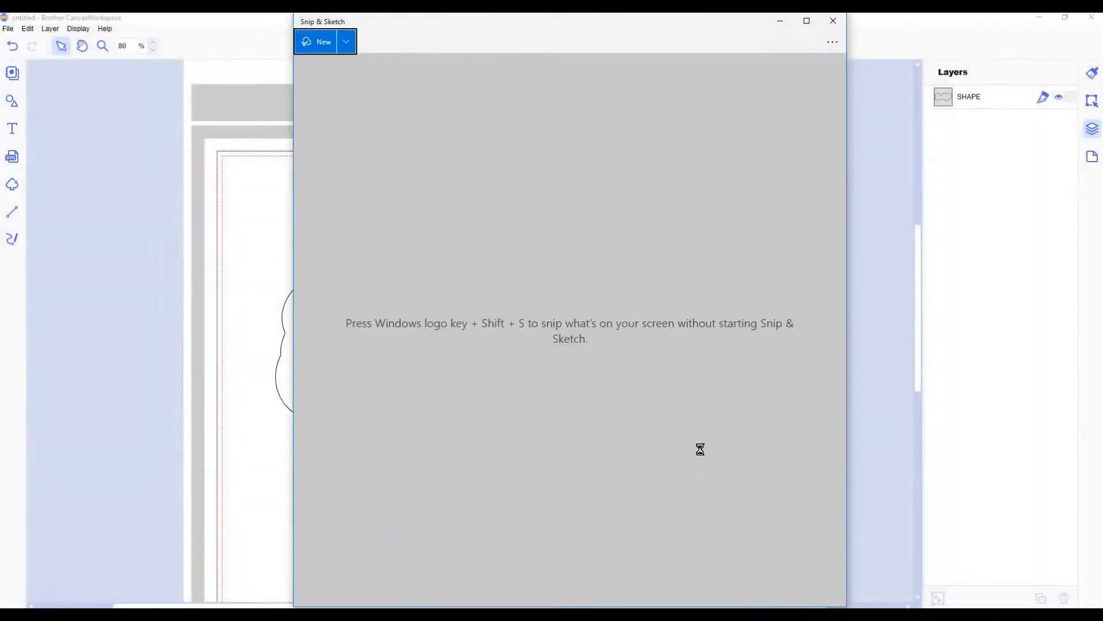
pyautogui.click(761, 41)
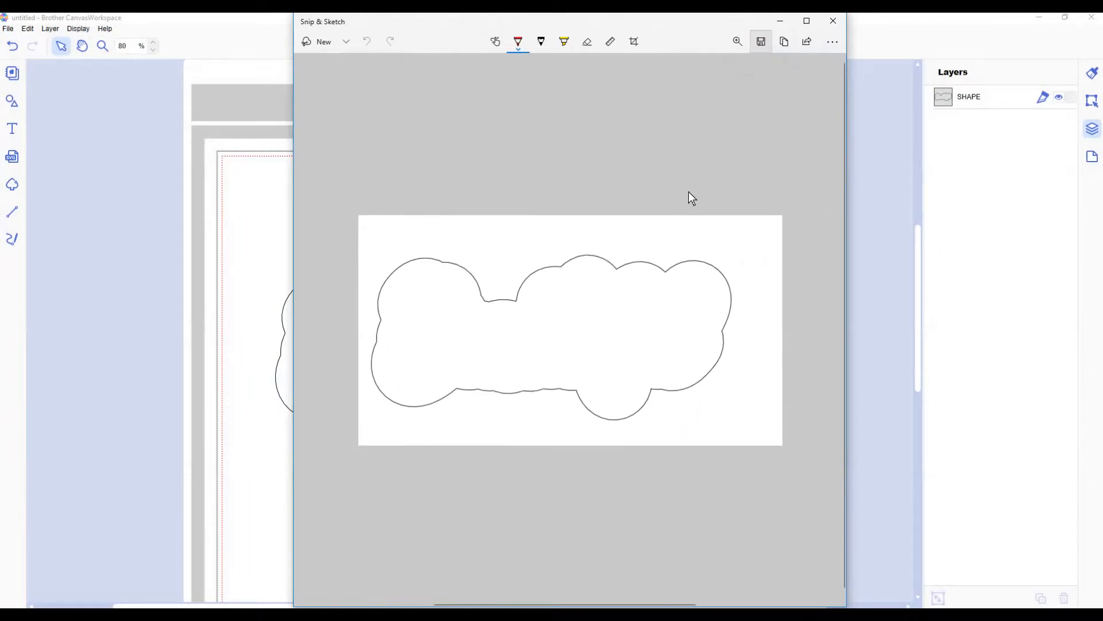
pyautogui.click(755, 304)
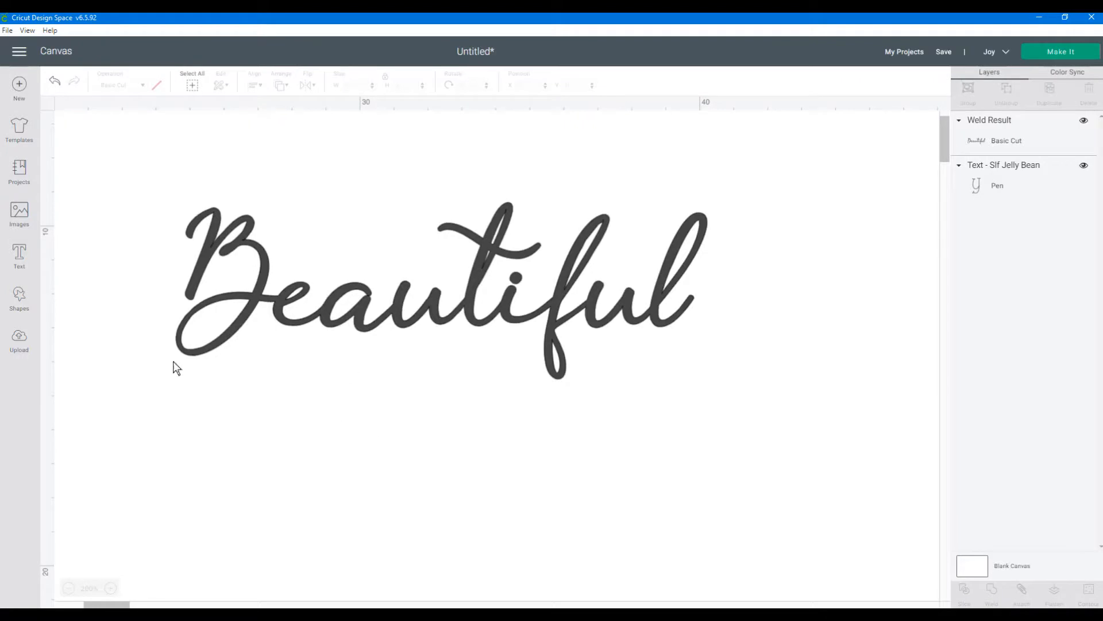
# In Cricut Design Space, start an image upload and open "Screenshot 2021-03-04 113159.jpg" from the Desktop.
pyautogui.click(20, 338)
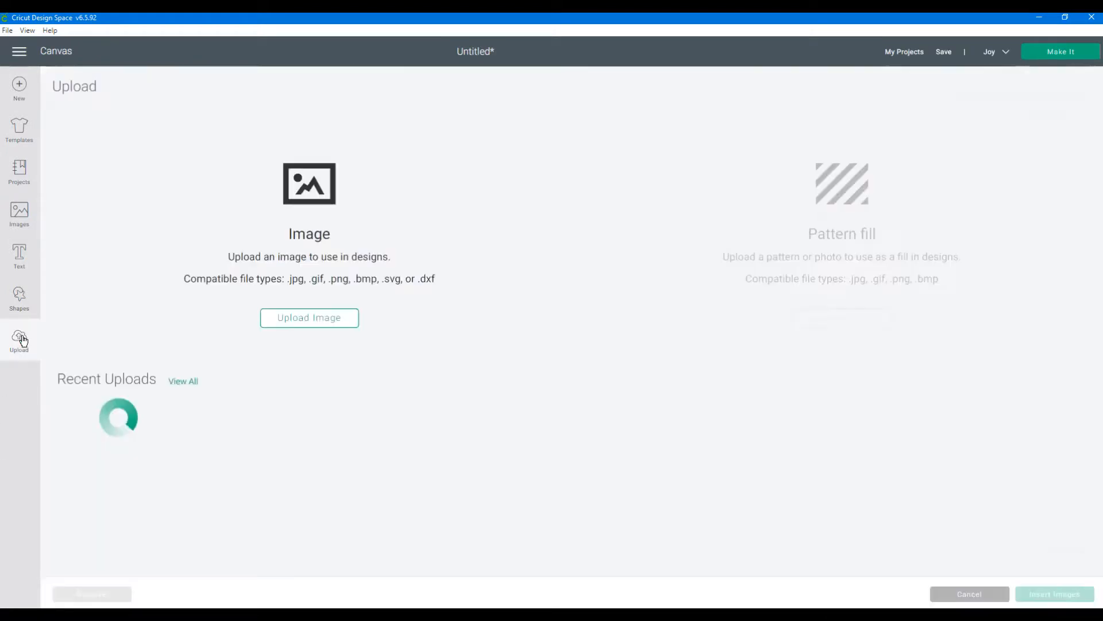
pyautogui.click(314, 321)
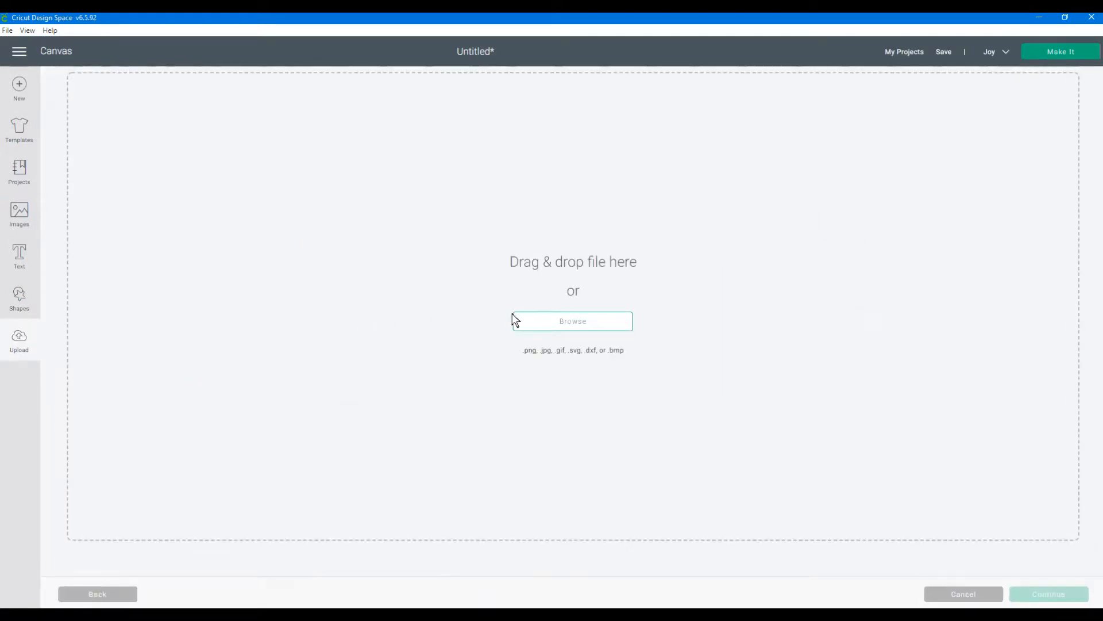
pyautogui.click(548, 329)
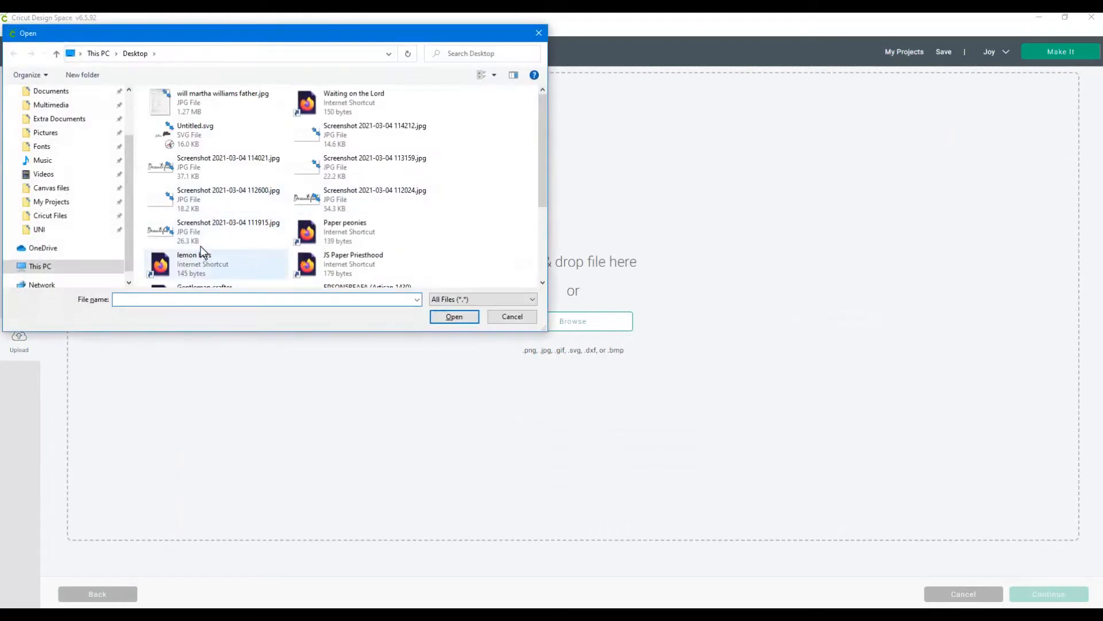
pyautogui.click(353, 172)
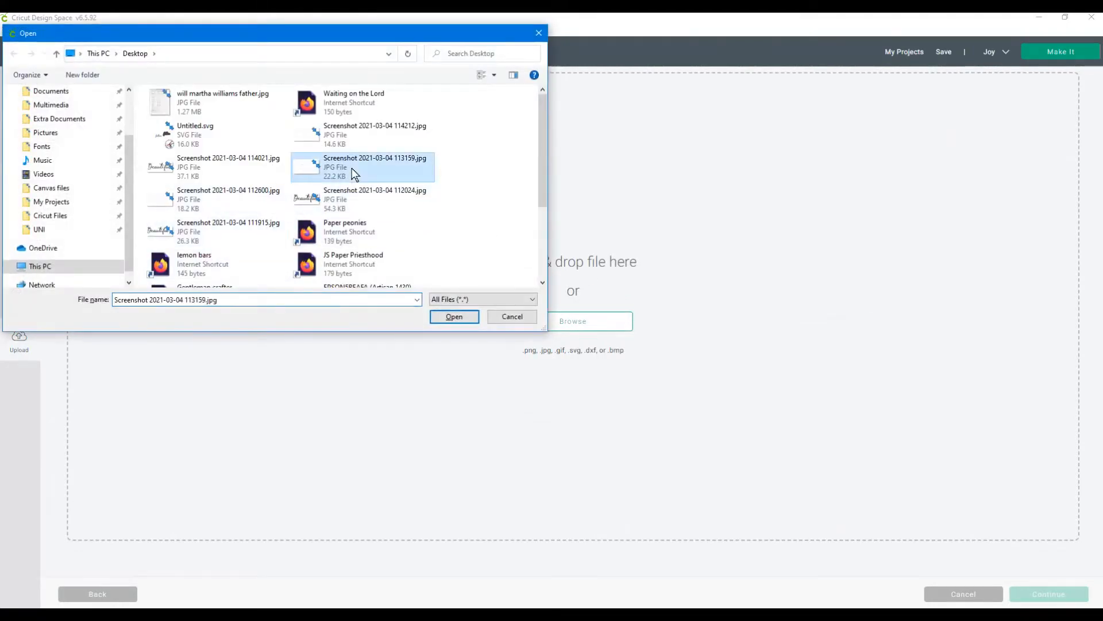
pyautogui.click(458, 316)
# Set the image type to Simple and erase the background both inside and outside the outline.
pyautogui.click(634, 177)
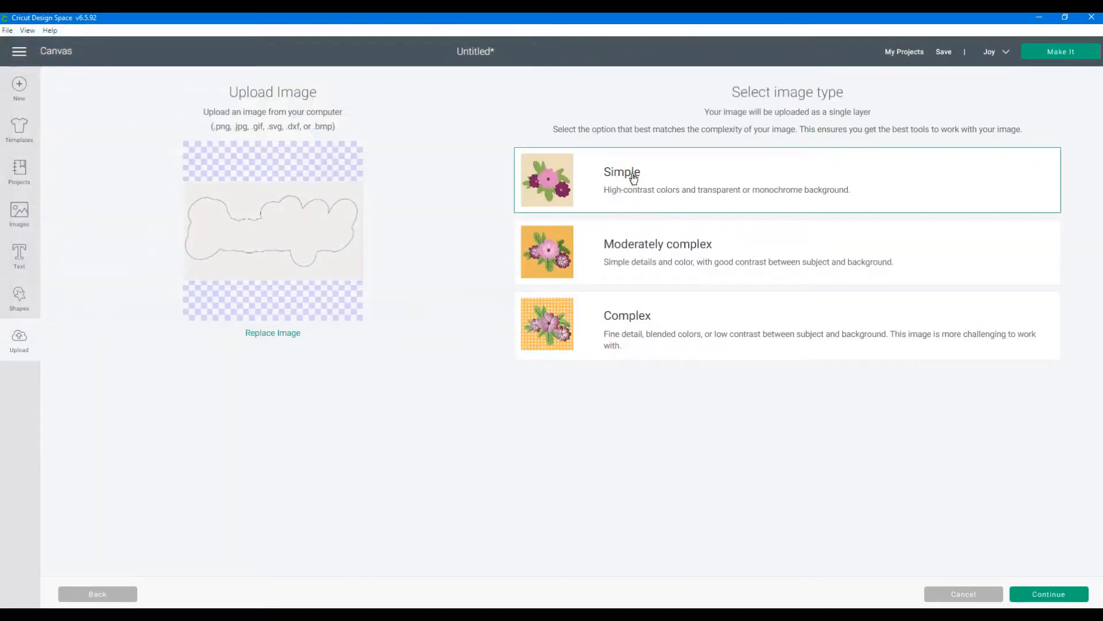
pyautogui.click(1055, 598)
pyautogui.click(595, 338)
pyautogui.click(600, 240)
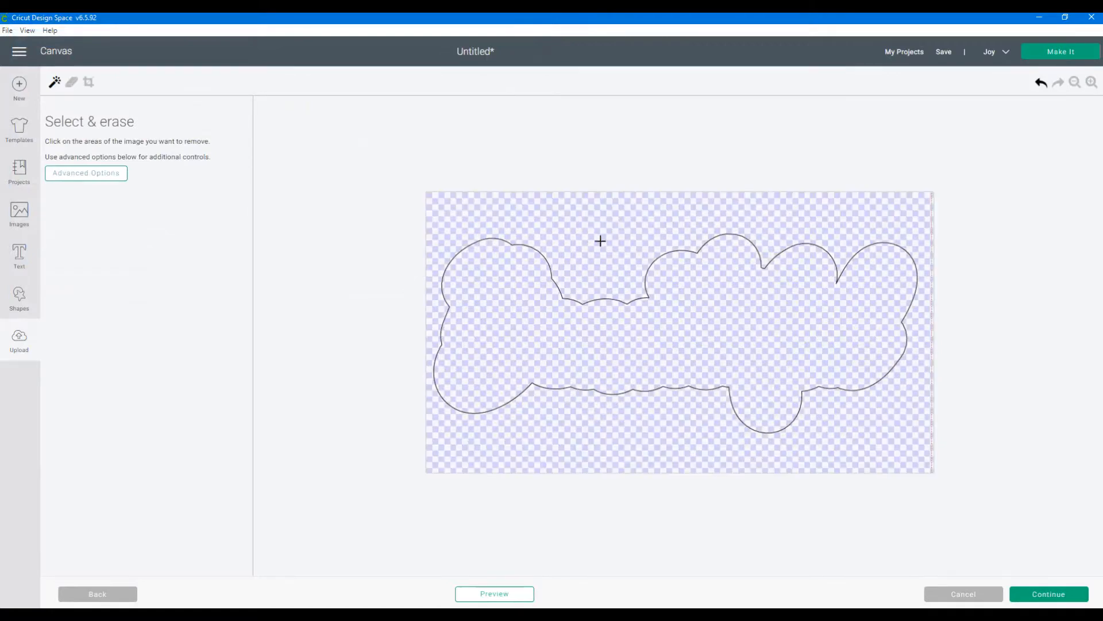
pyautogui.click(1041, 597)
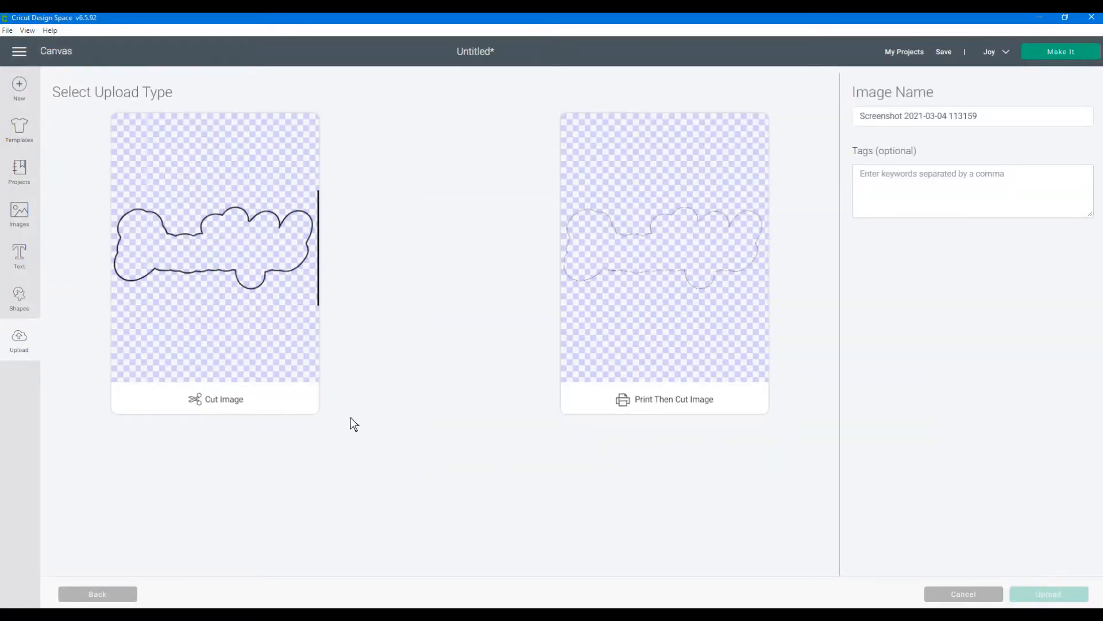
# Upload the cleaned outline as a Cut Image and insert it onto the canvas.
pyautogui.click(221, 310)
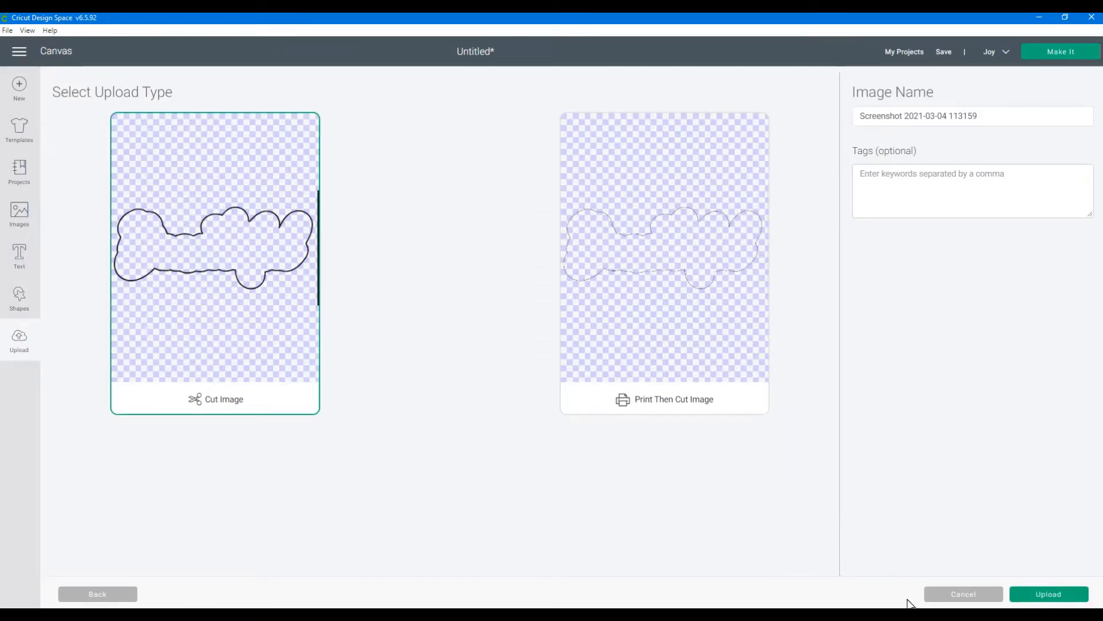
pyautogui.click(1047, 597)
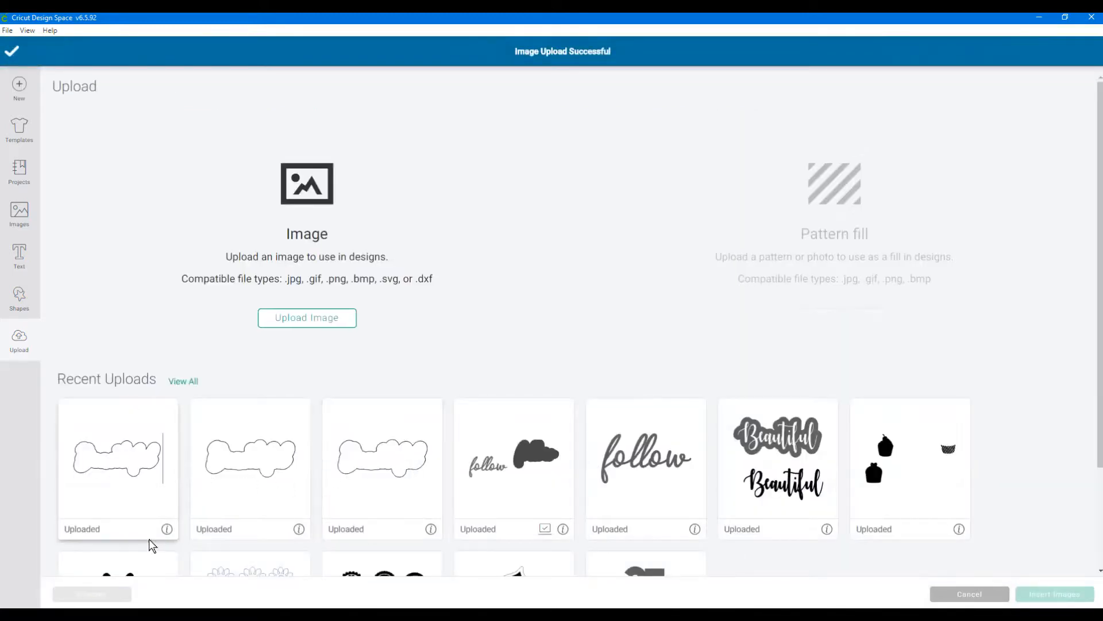
pyautogui.click(144, 485)
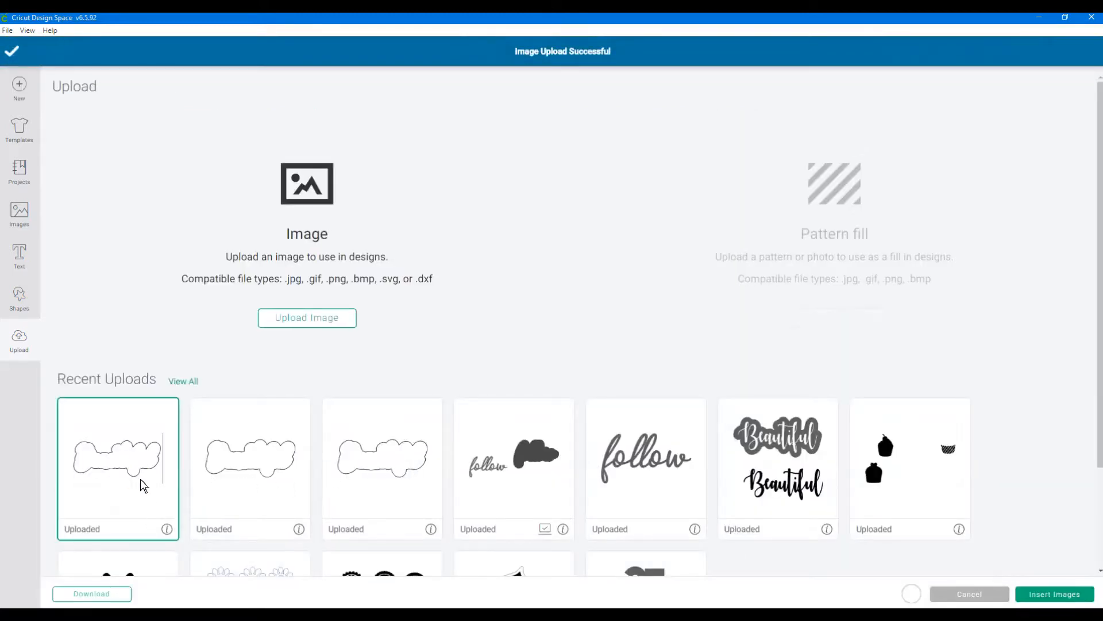
pyautogui.click(1046, 597)
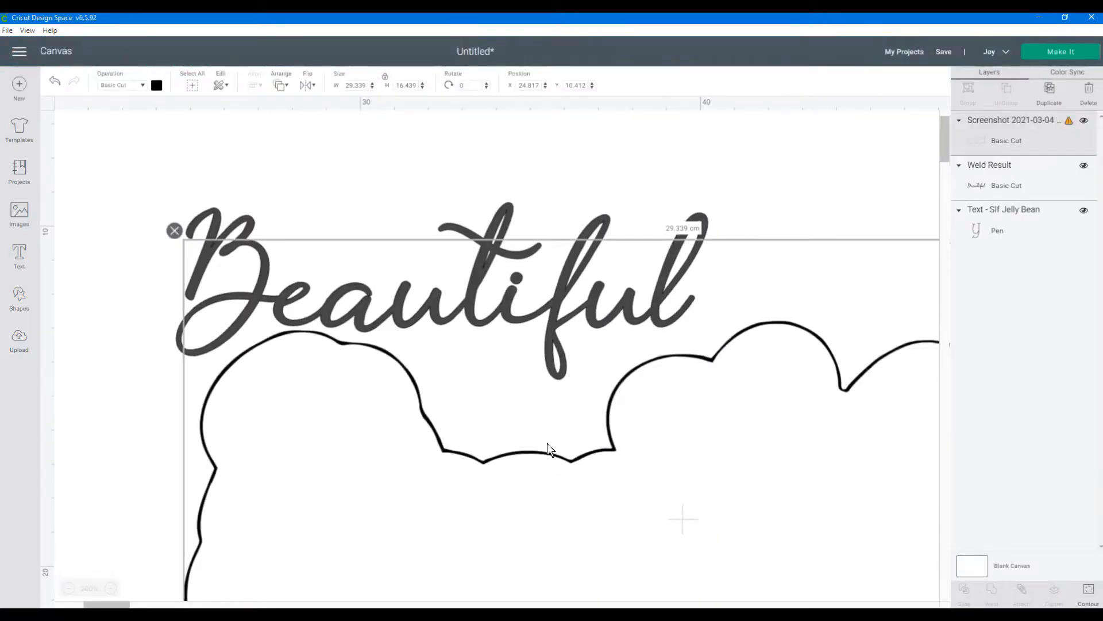
# Hide the inner cloud contour and the first three tiny contours of the inserted outline one by one with the Contour tool.
pyautogui.click(68, 588)
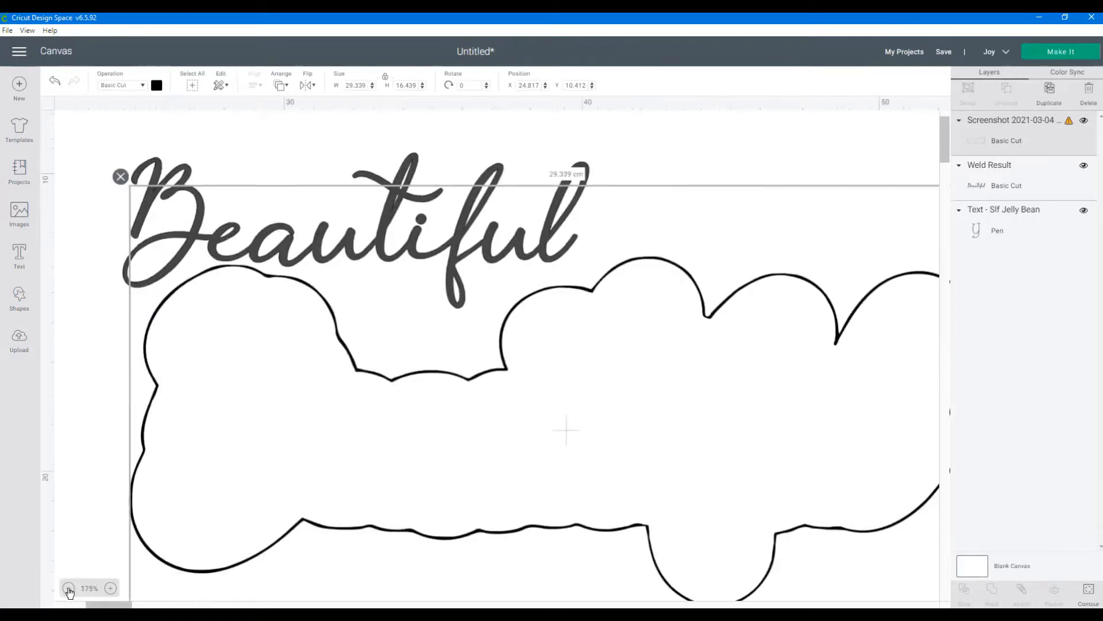
pyautogui.click(68, 588)
pyautogui.click(69, 588)
pyautogui.click(68, 588)
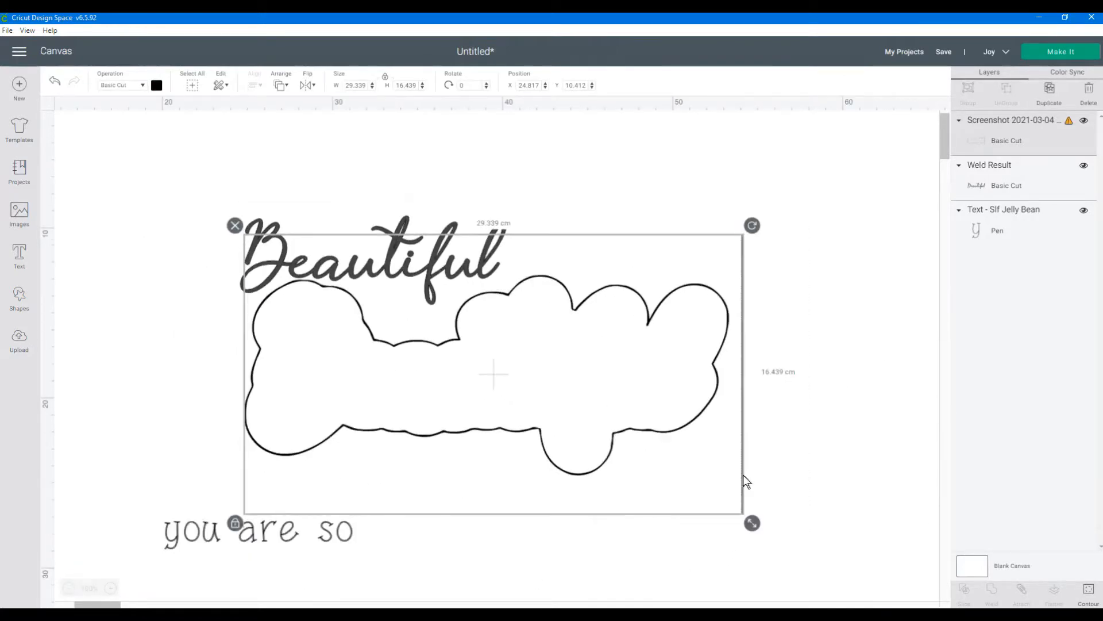
pyautogui.click(1090, 594)
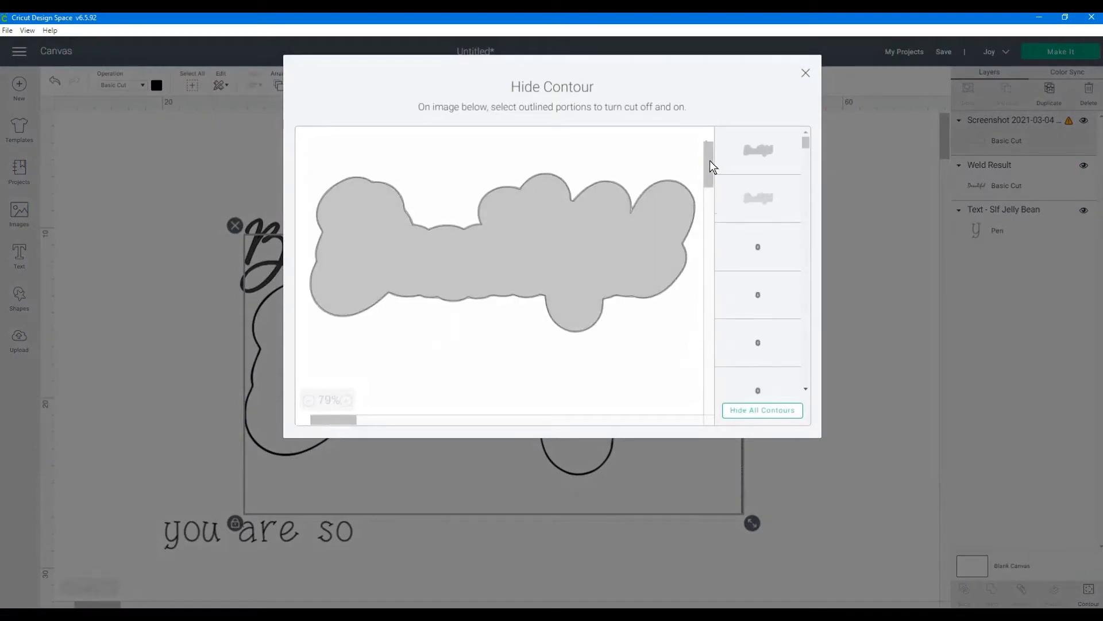
pyautogui.moveTo(710, 168); pyautogui.dragTo(699, 125)
pyautogui.click(768, 201)
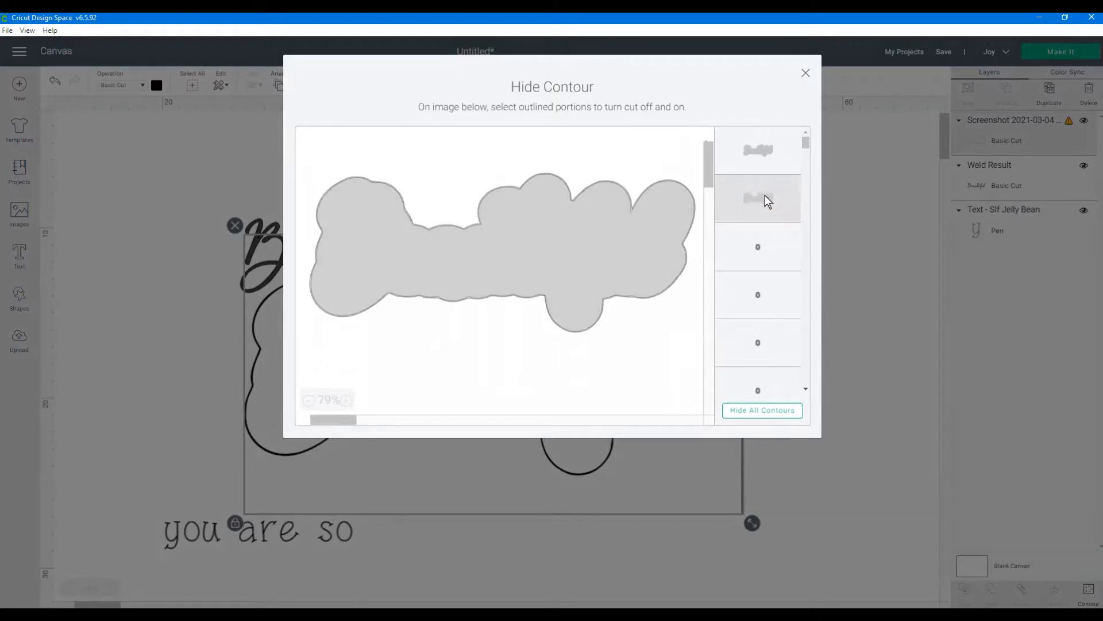
pyautogui.click(768, 244)
pyautogui.click(773, 298)
pyautogui.click(775, 345)
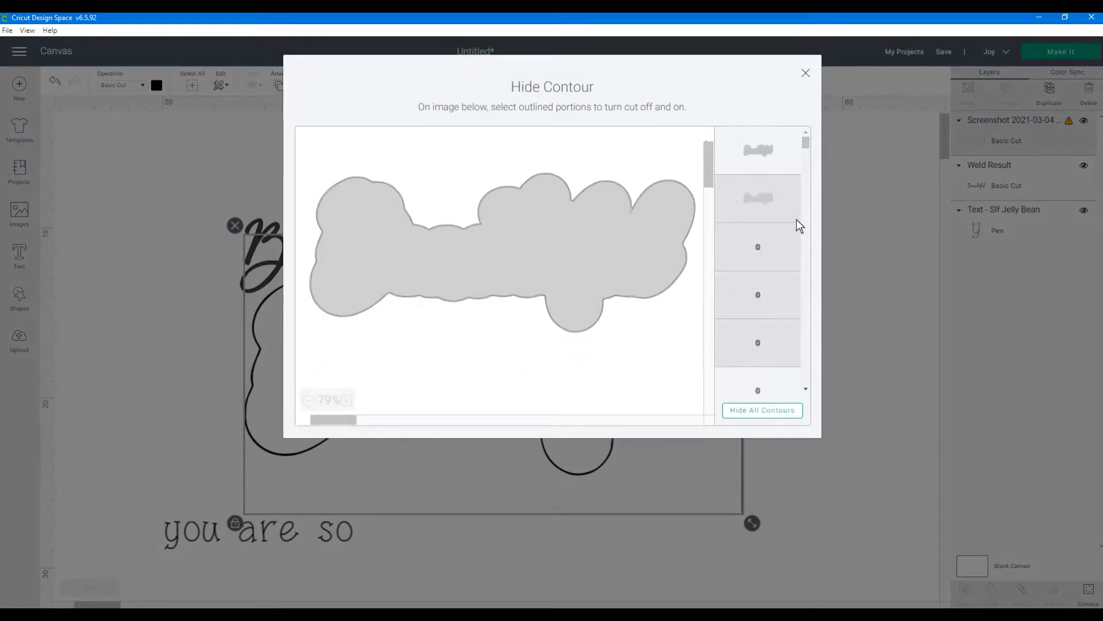
# Hide all inner contours of the outline at once and check the contour list.
pyautogui.click(767, 410)
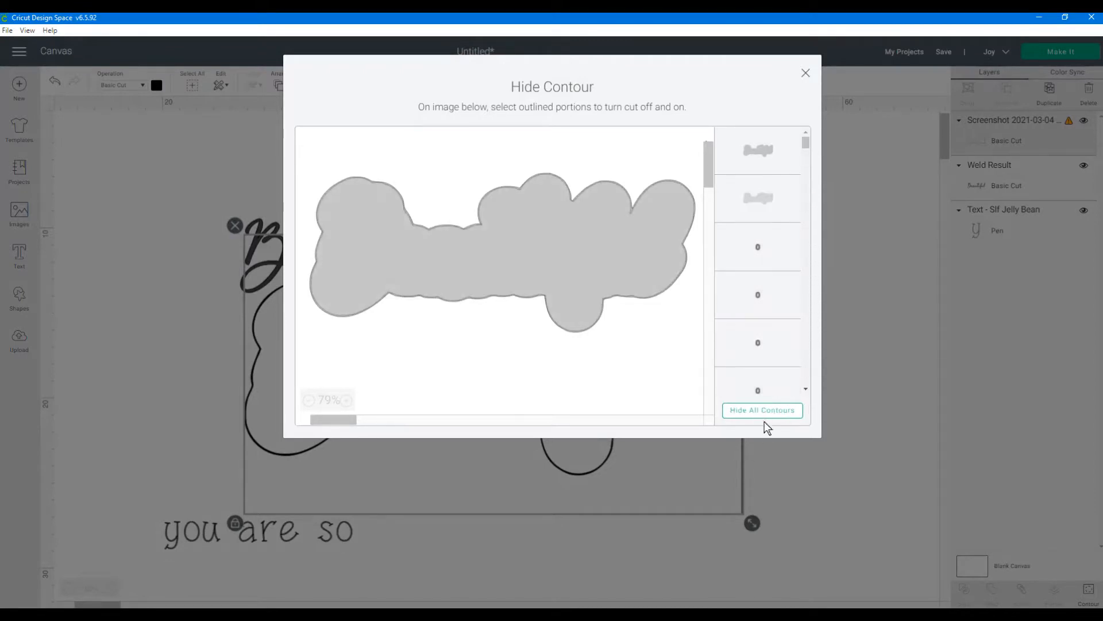
pyautogui.click(769, 413)
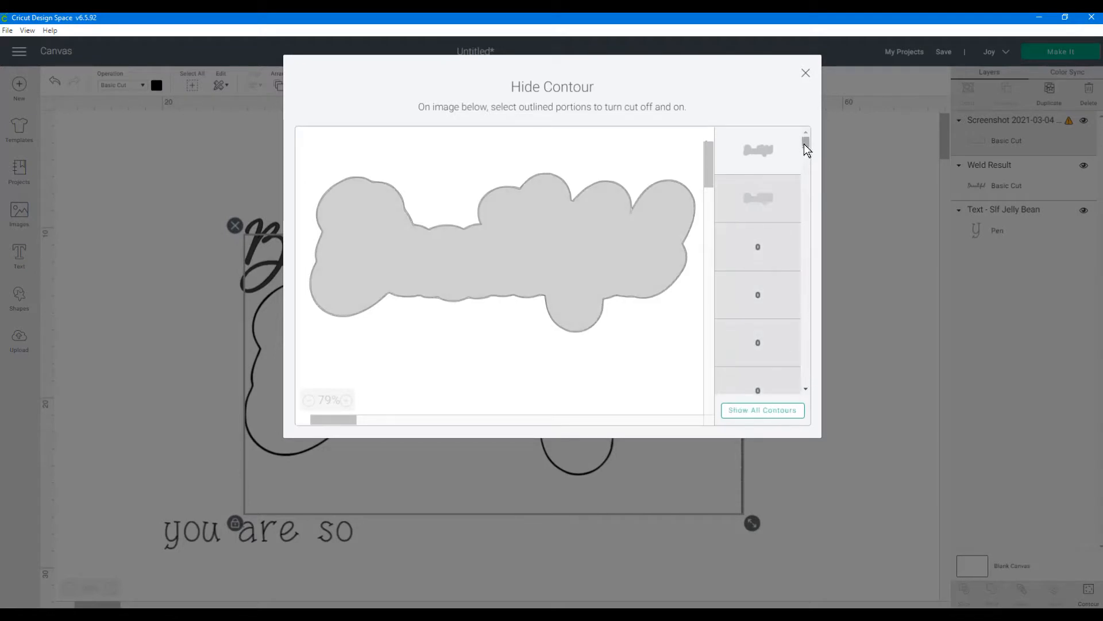
pyautogui.moveTo(805, 143); pyautogui.dragTo(806, 94)
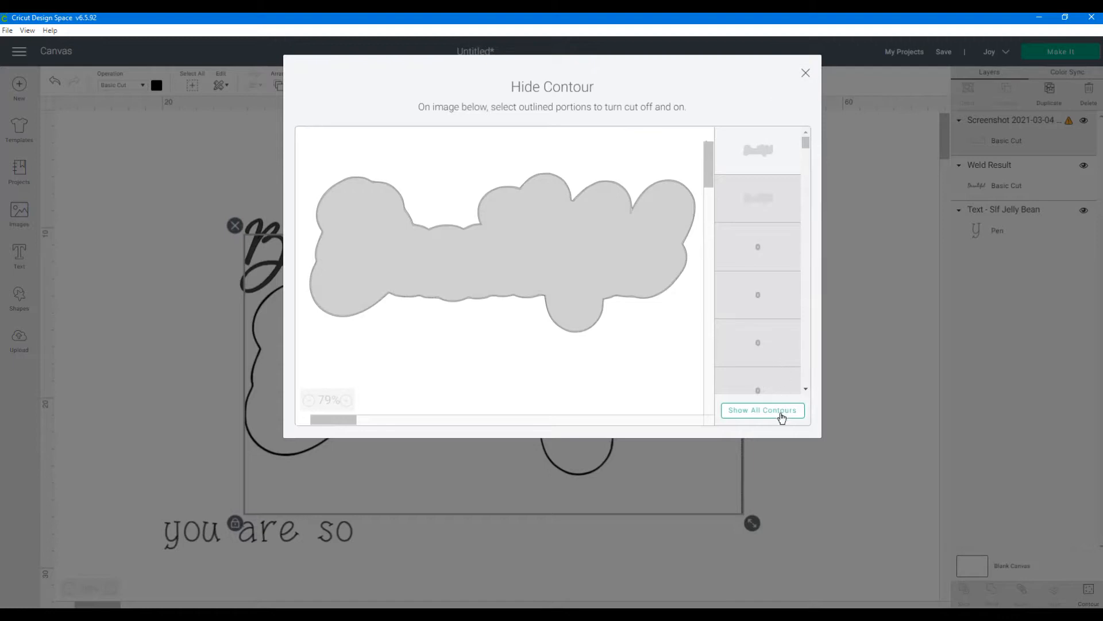
# Switch all contours of the outline back on, hide them all again and close the Contour tool.
pyautogui.click(778, 411)
pyautogui.click(778, 412)
pyautogui.click(778, 412)
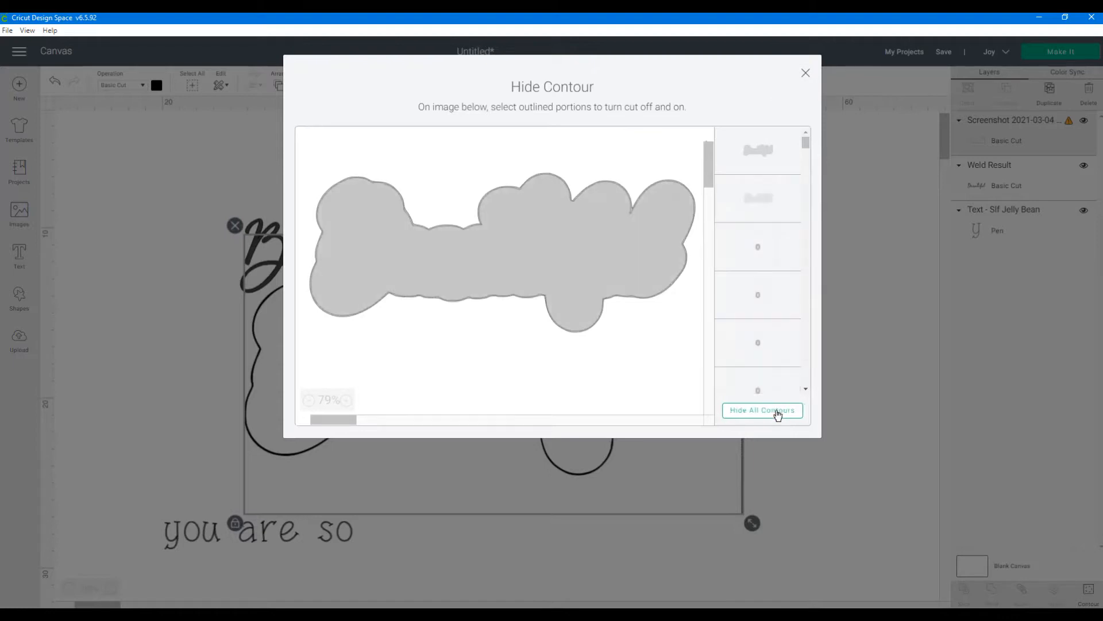
pyautogui.click(778, 411)
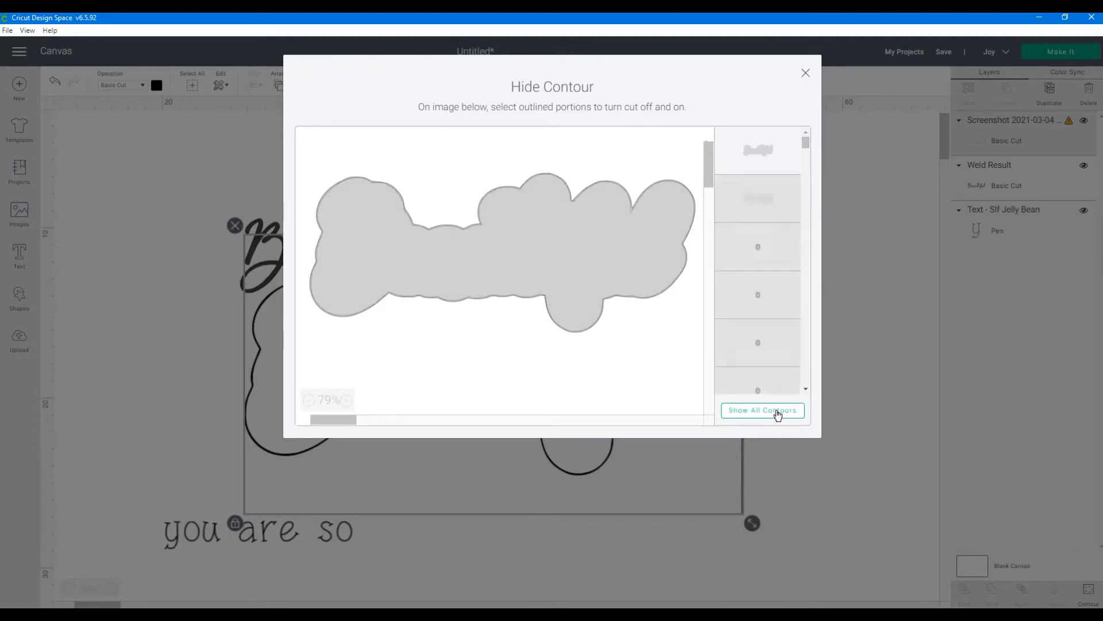
pyautogui.click(805, 75)
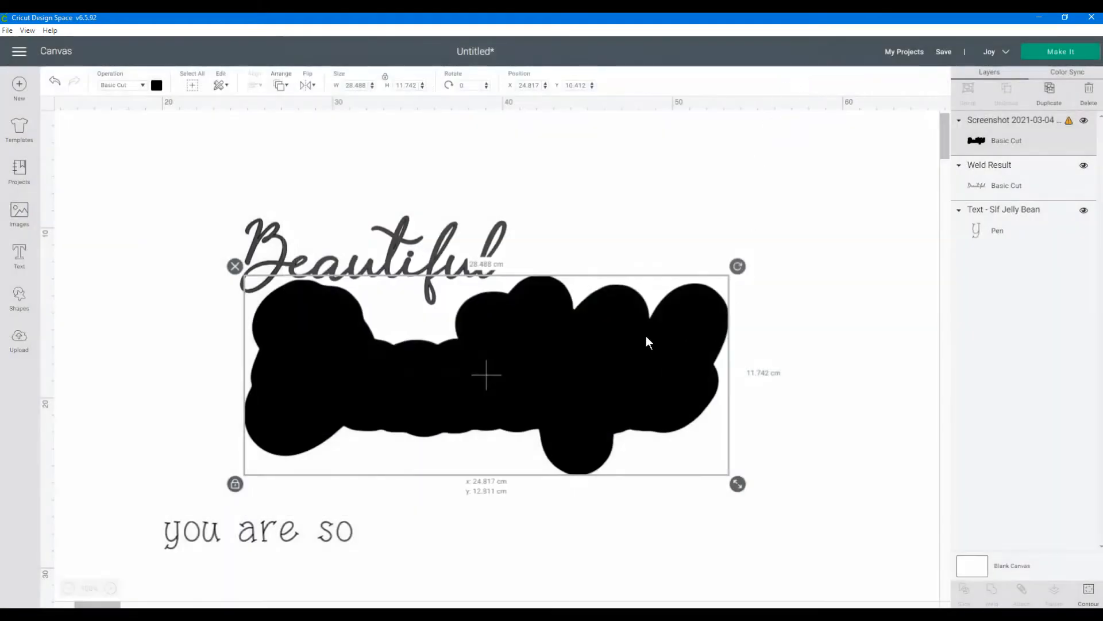
# Move the solid background shape clear of the "Beautiful" word and recolour it yellow.
pyautogui.moveTo(682, 327); pyautogui.dragTo(811, 377)
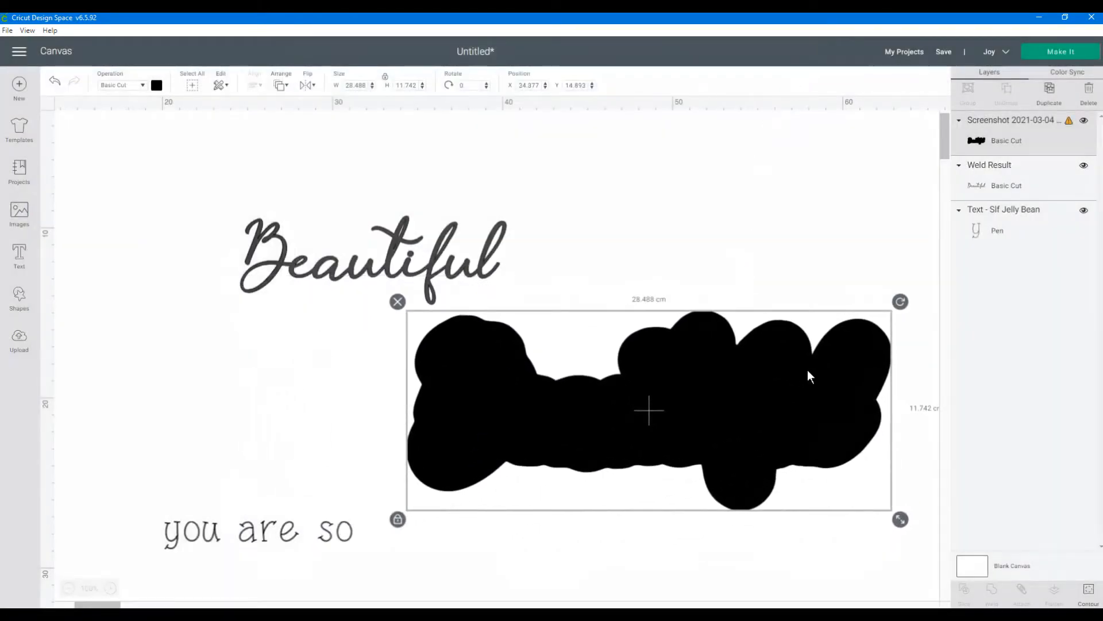
pyautogui.click(157, 86)
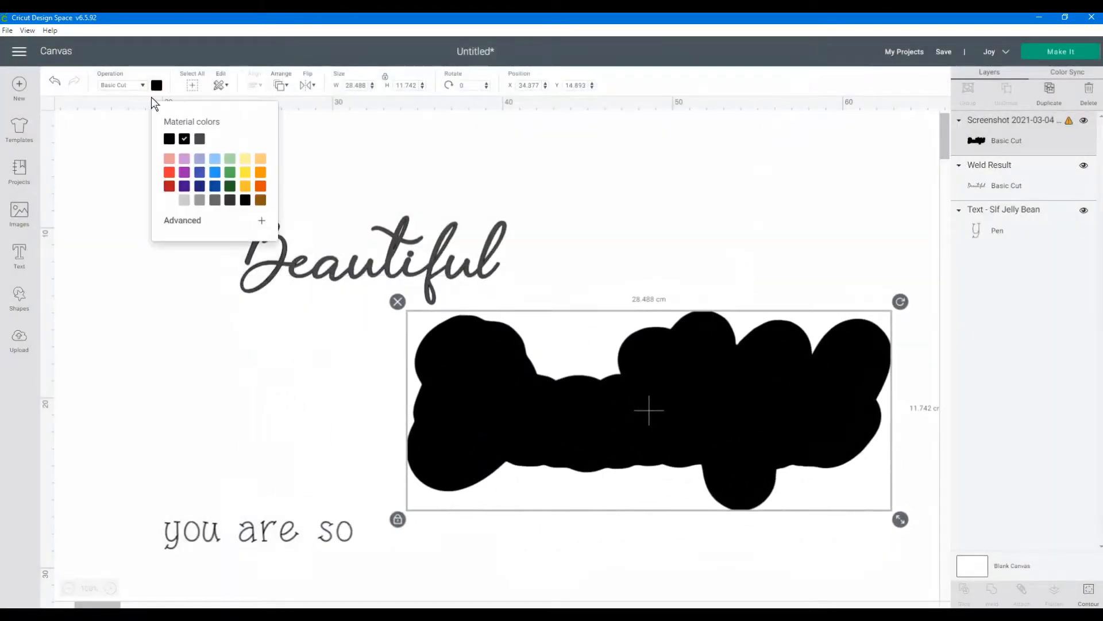
pyautogui.click(244, 174)
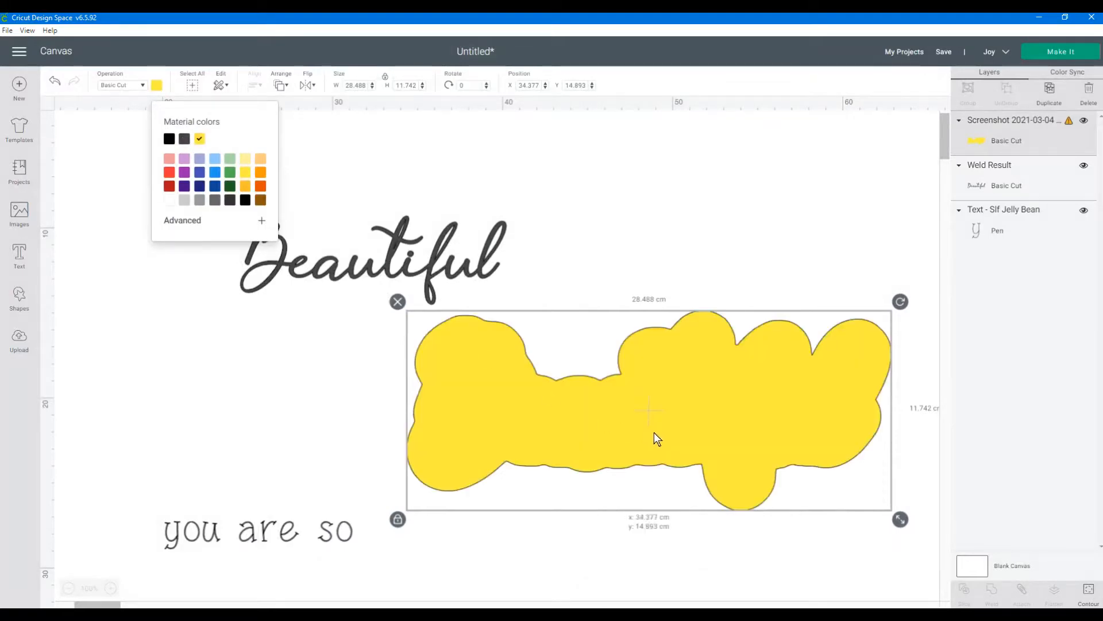
# Place the yellow shape over the "Beautiful" word and send it to the back.
pyautogui.moveTo(654, 433); pyautogui.dragTo(401, 290)
pyautogui.click(286, 86)
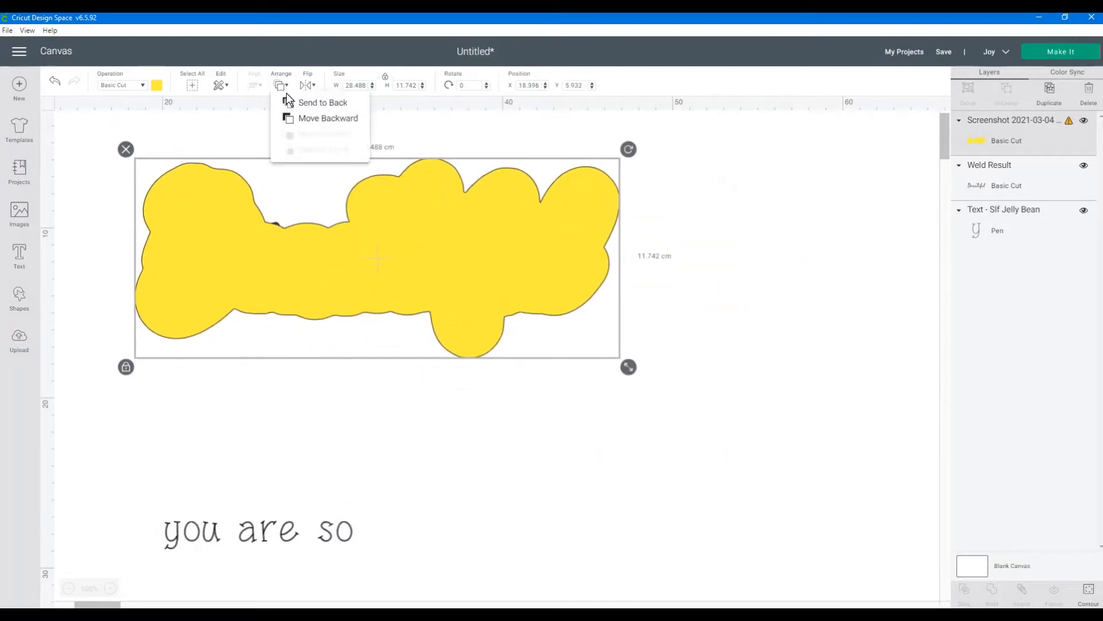
pyautogui.click(300, 113)
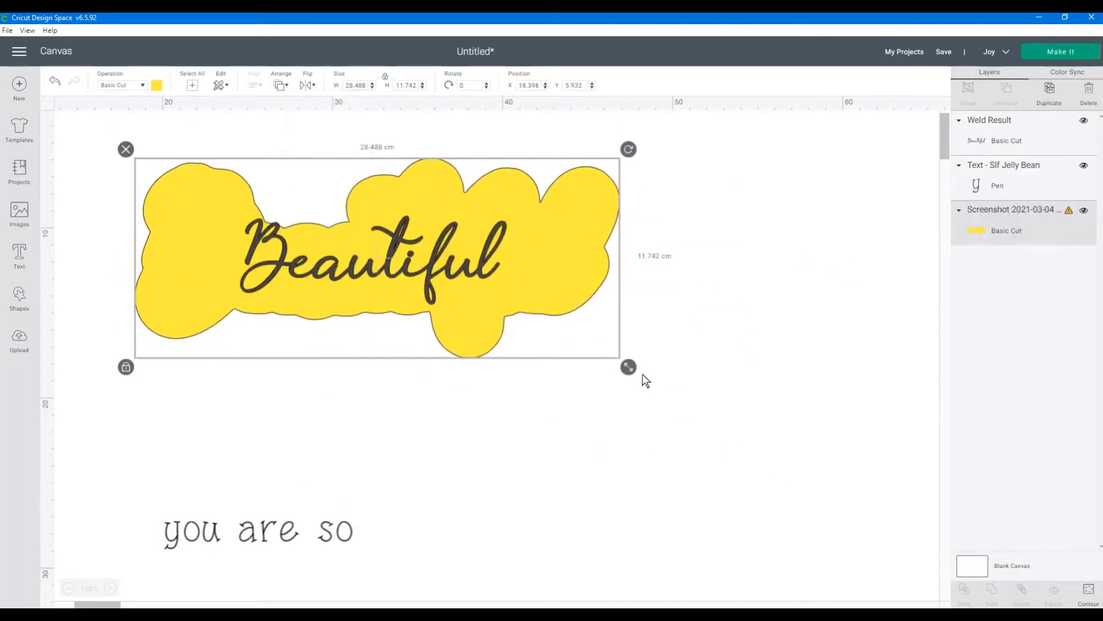
# Scale the yellow shape down to about 17.9 × 7.4 cm and centre it behind the "Beautiful" word as an even border.
pyautogui.moveTo(628, 366); pyautogui.dragTo(386, 262)
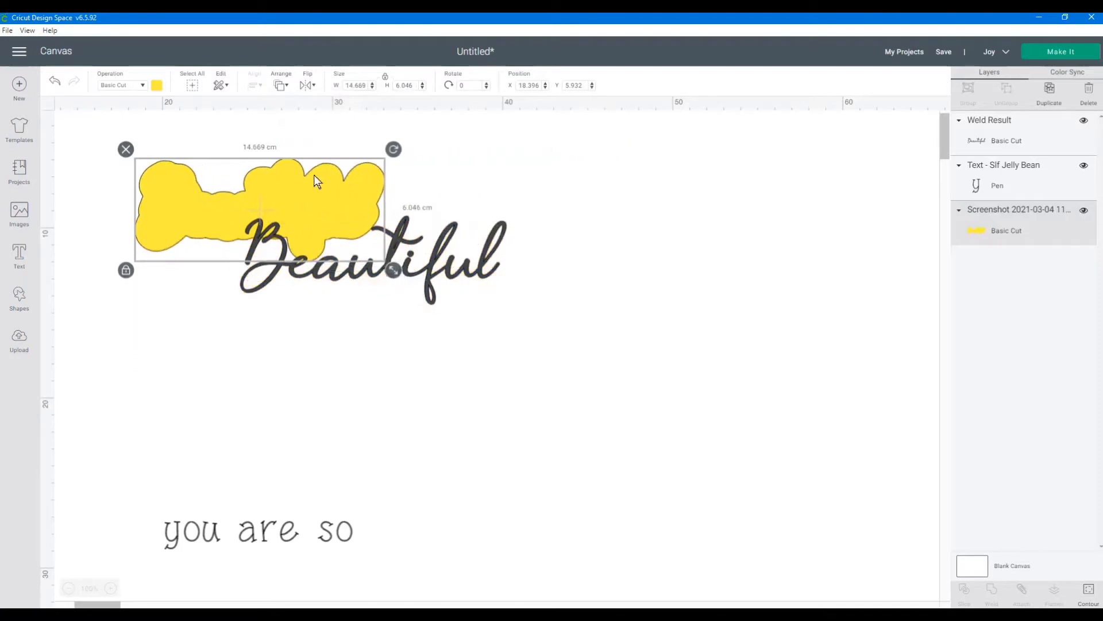
pyautogui.moveTo(313, 174); pyautogui.dragTo(400, 215)
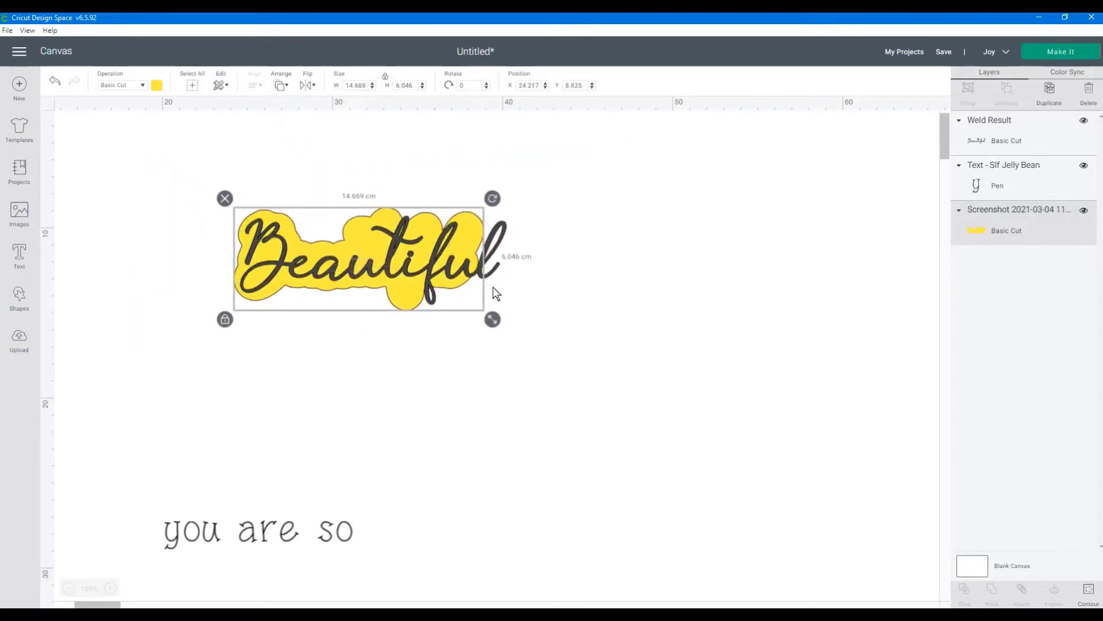
pyautogui.moveTo(496, 320); pyautogui.dragTo(557, 335)
pyautogui.moveTo(452, 311); pyautogui.dragTo(443, 299)
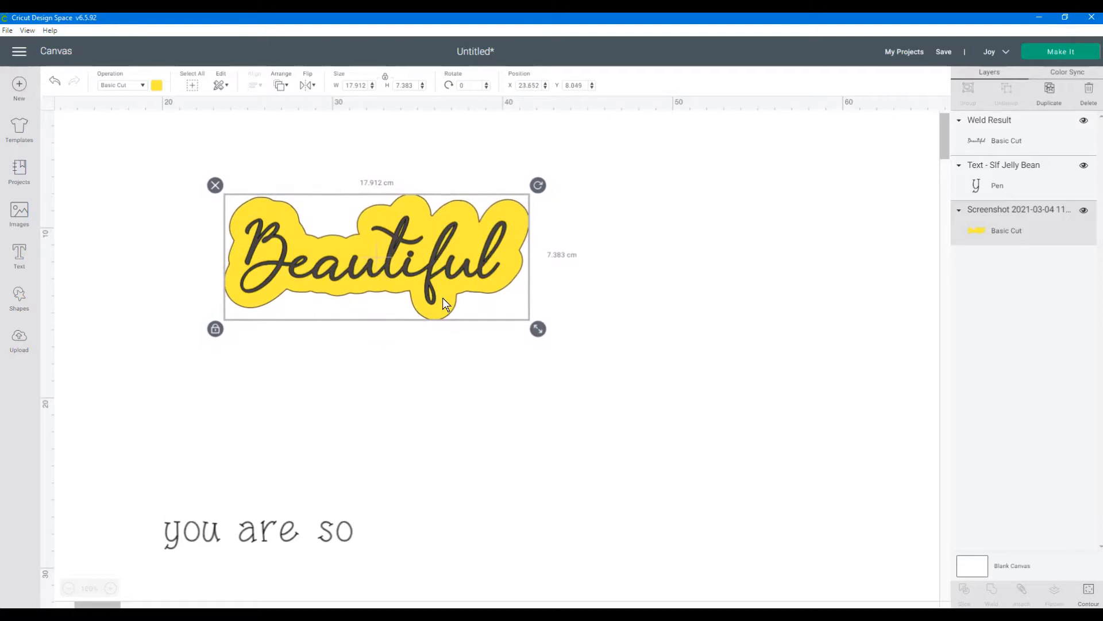
pyautogui.click(594, 337)
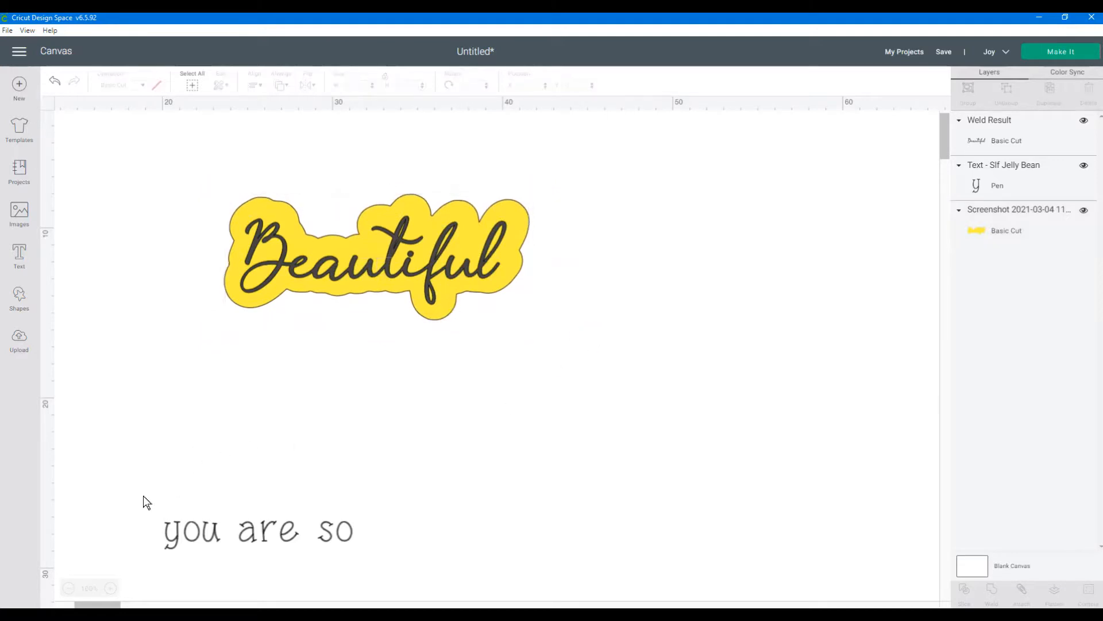
# Shrink the "you are so" text to about 4.7 cm wide and place it in the gap above "eau" in "Beautiful".
pyautogui.moveTo(143, 495); pyautogui.dragTo(395, 575)
pyautogui.moveTo(290, 537); pyautogui.dragTo(498, 413)
pyautogui.moveTo(570, 433); pyautogui.dragTo(486, 419)
pyautogui.moveTo(422, 395); pyautogui.dragTo(336, 236)
pyautogui.moveTo(401, 267); pyautogui.dragTo(332, 245)
# Move the "Beautiful" word below the yellow shape and shift the "you are so" text slightly right and down.
pyautogui.click(345, 246)
pyautogui.click(571, 242)
pyautogui.click(345, 241)
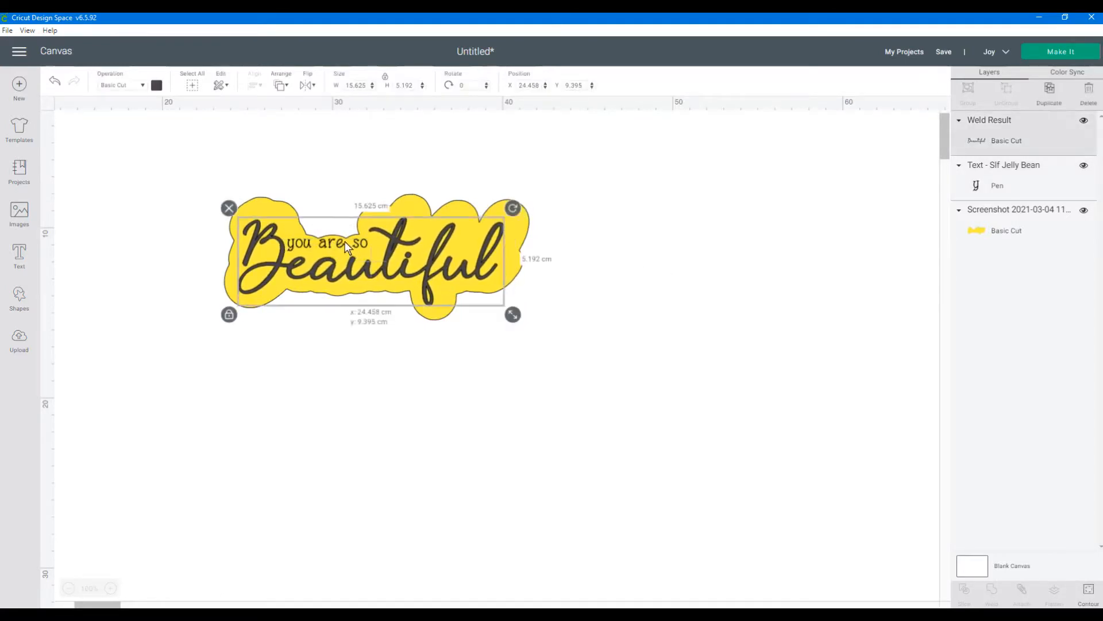
pyautogui.click(997, 197)
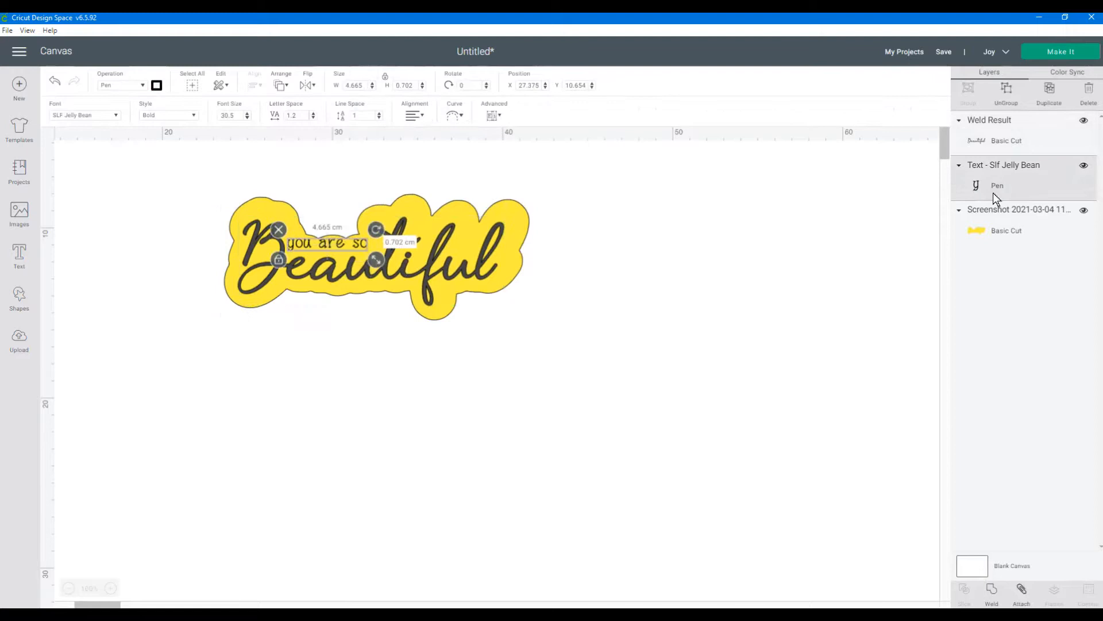
pyautogui.click(340, 244)
pyautogui.moveTo(340, 244); pyautogui.dragTo(336, 439)
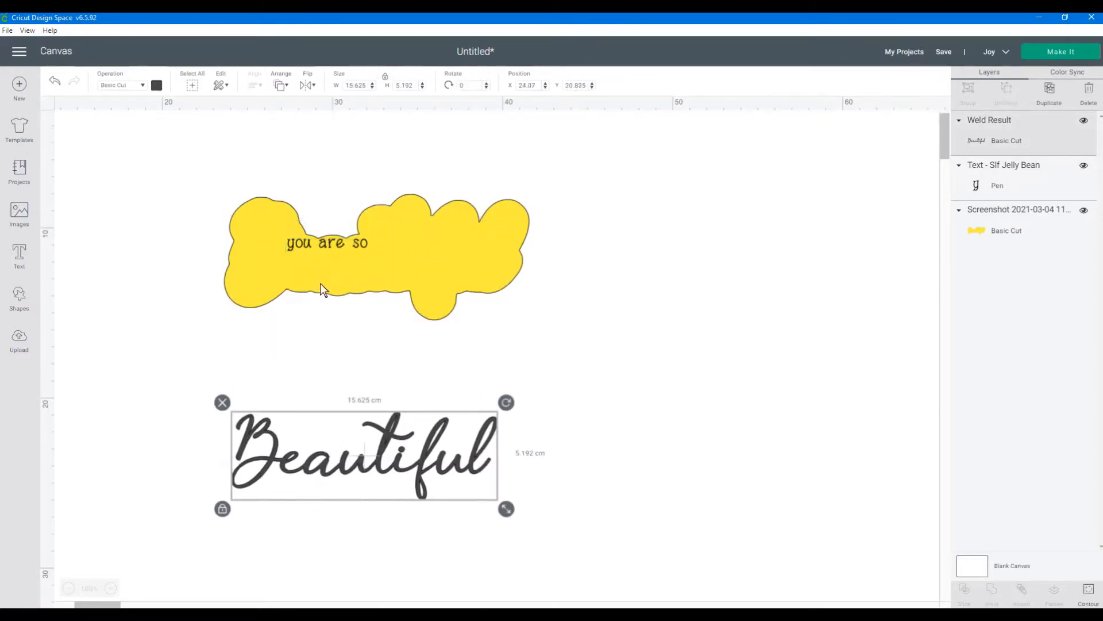
pyautogui.click(329, 242)
pyautogui.moveTo(329, 243); pyautogui.dragTo(336, 244)
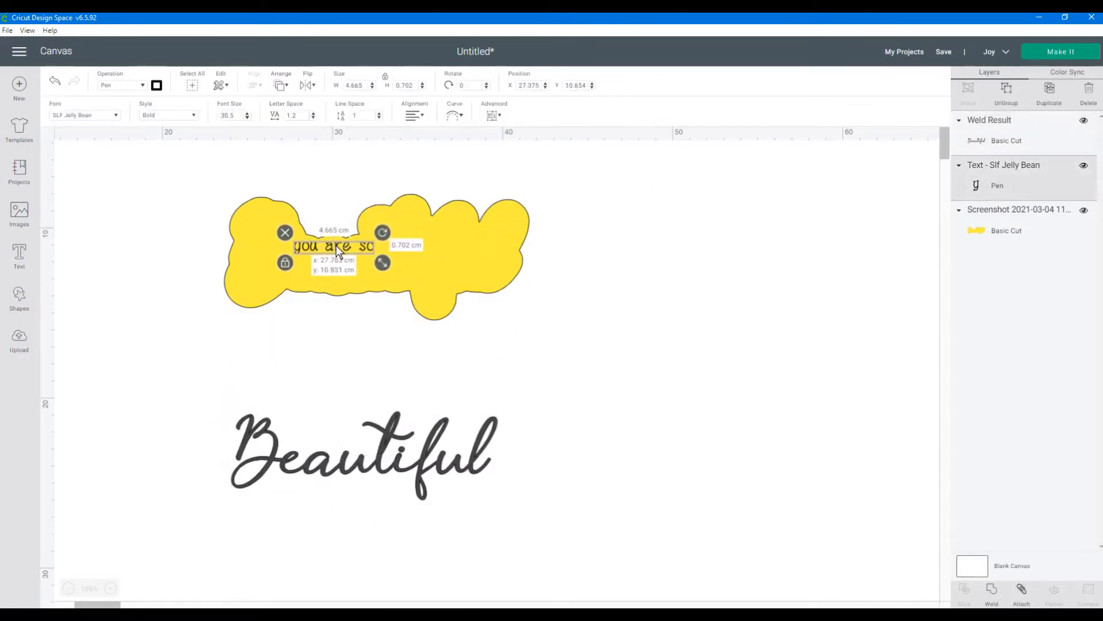
# Move the "Beautiful" word back onto the yellow shape and put it one level backward, behind the "you are so" text.
pyautogui.click(611, 429)
pyautogui.moveTo(433, 468); pyautogui.dragTo(440, 268)
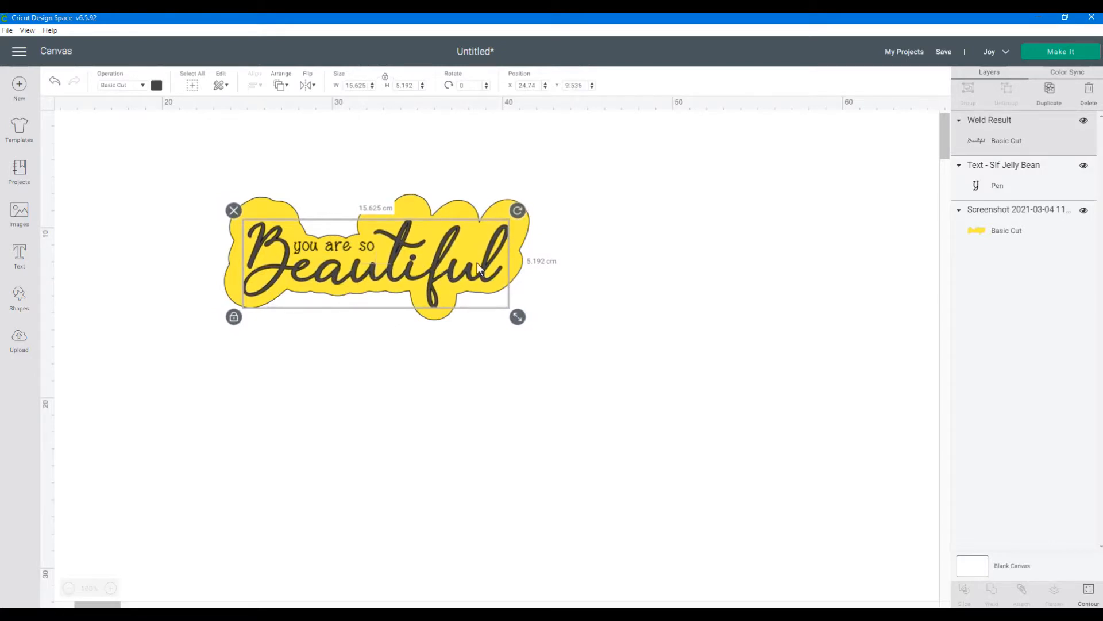
pyautogui.click(281, 85)
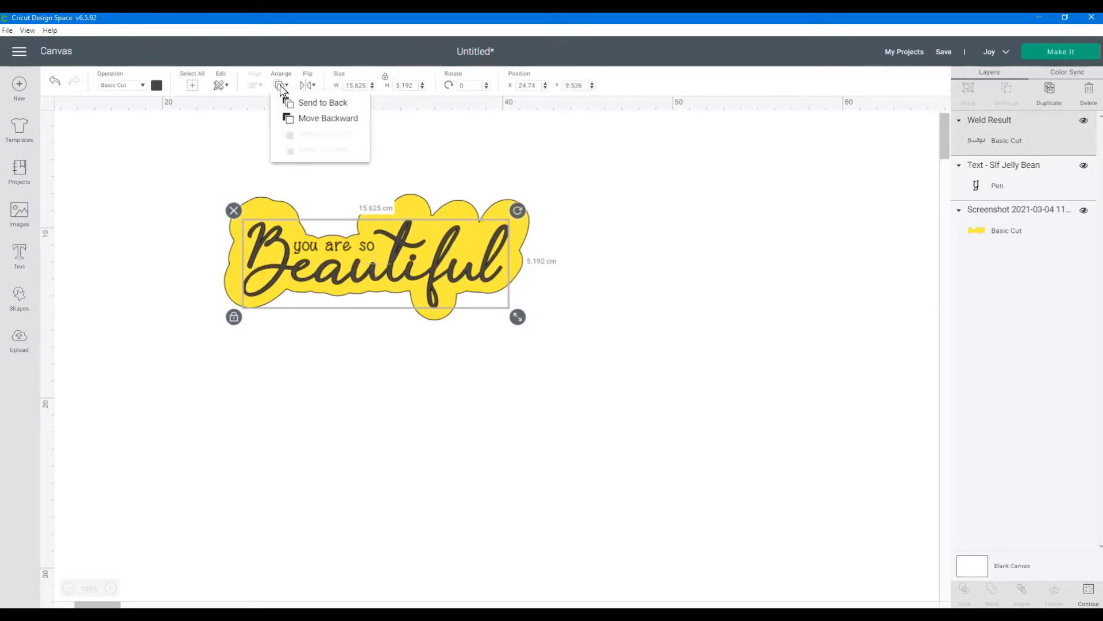
pyautogui.click(296, 113)
pyautogui.click(718, 342)
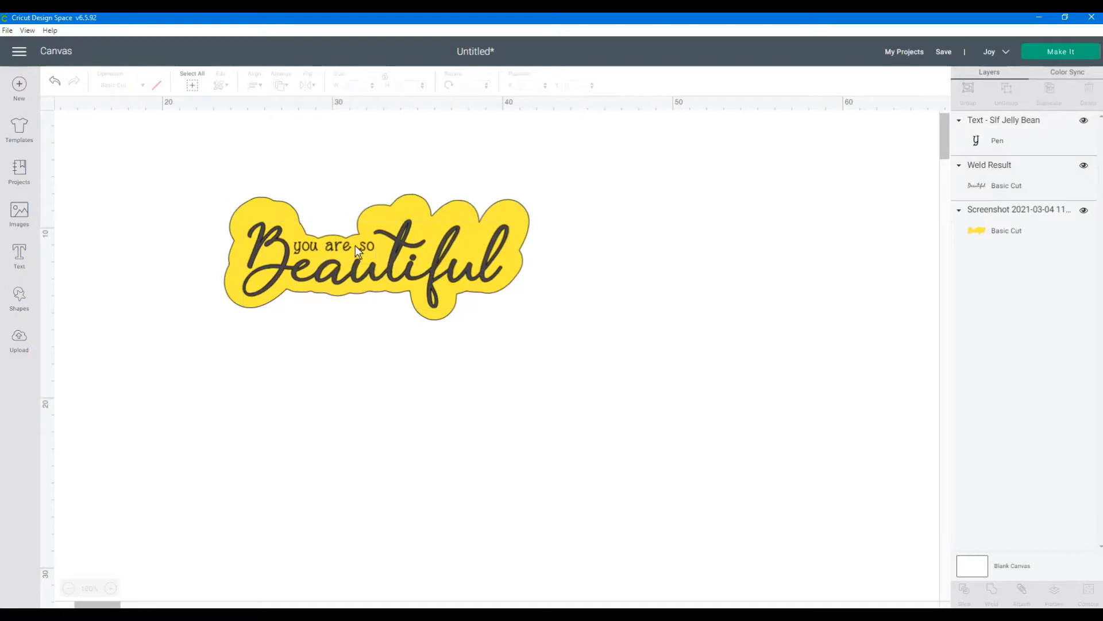
# Nudge the "you are so" text slightly right and down to sit evenly between the letters of "Beautiful".
pyautogui.click(355, 246)
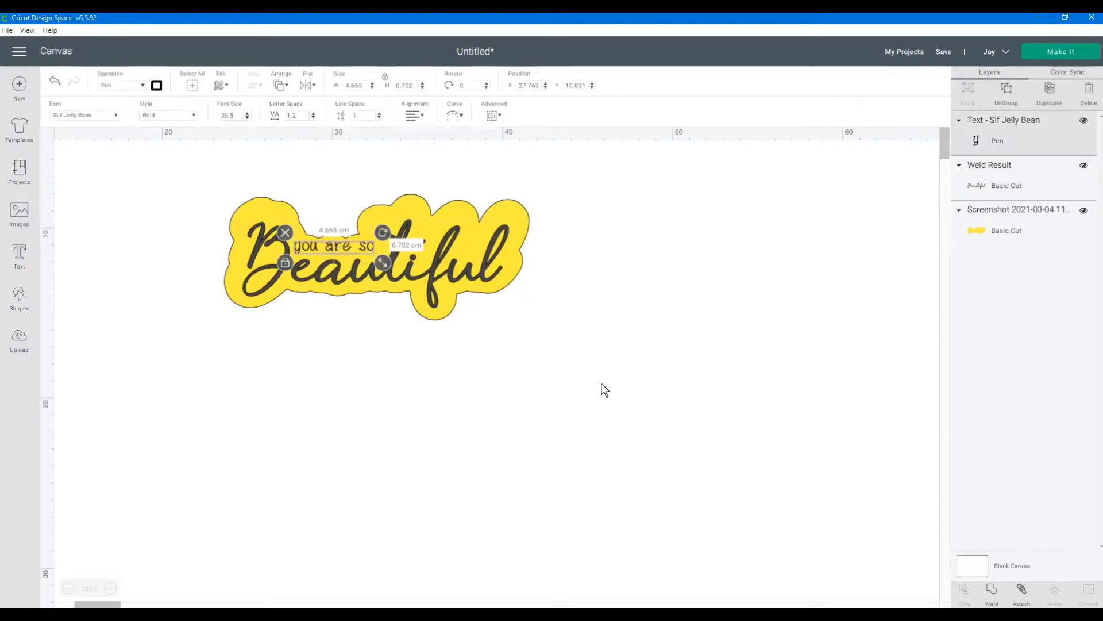
pyautogui.press('Right')
pyautogui.press('Right')
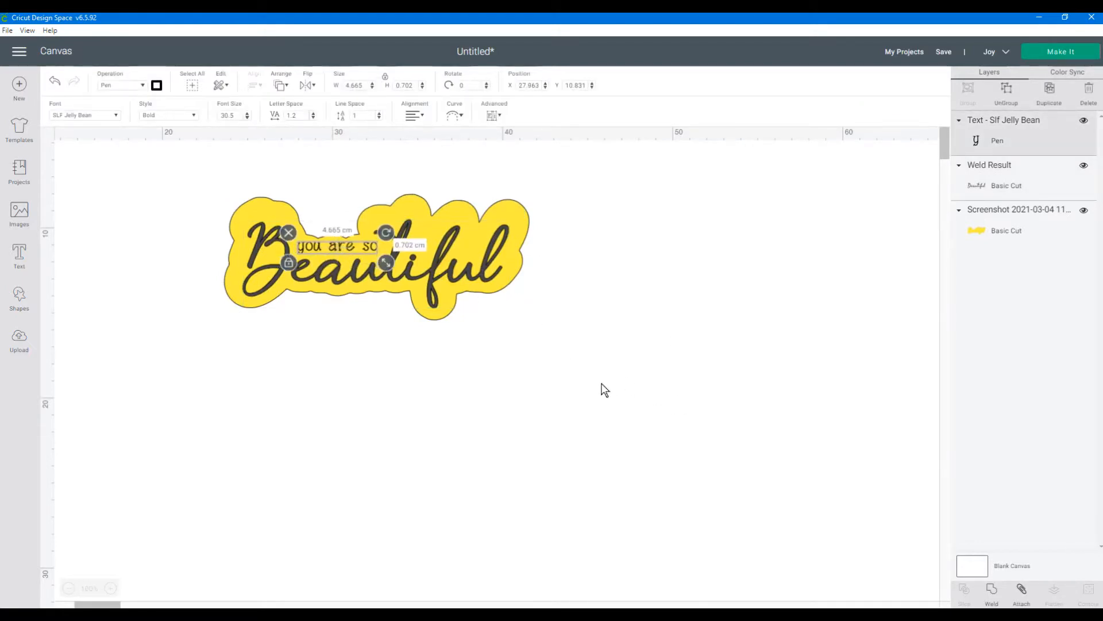
pyautogui.press('Right')
pyautogui.press('Down')
pyautogui.press('Down')
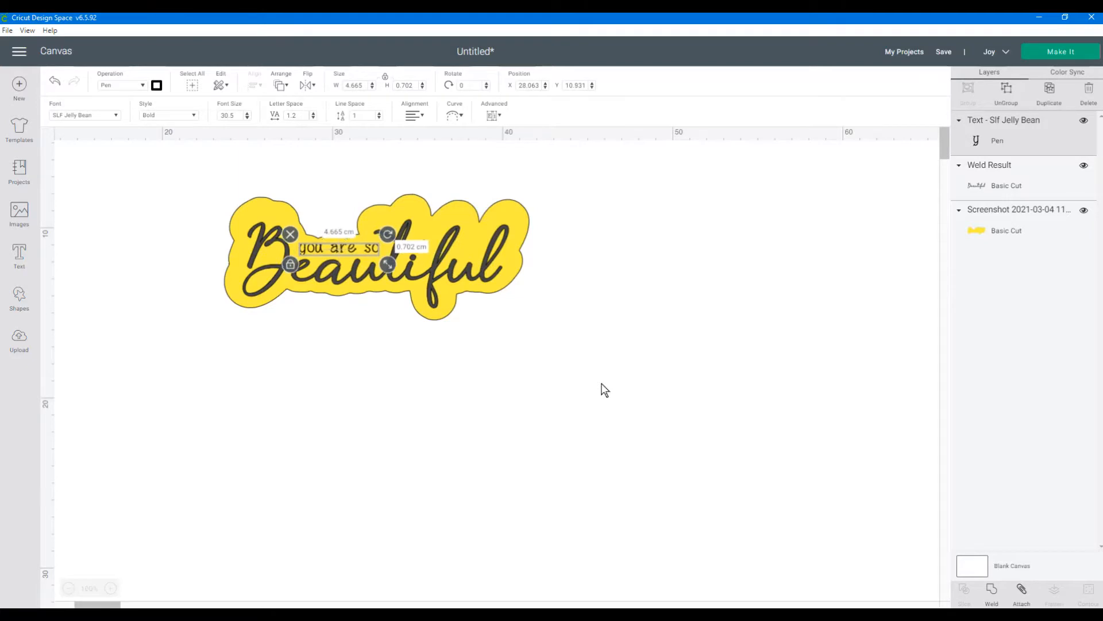
pyautogui.click(662, 400)
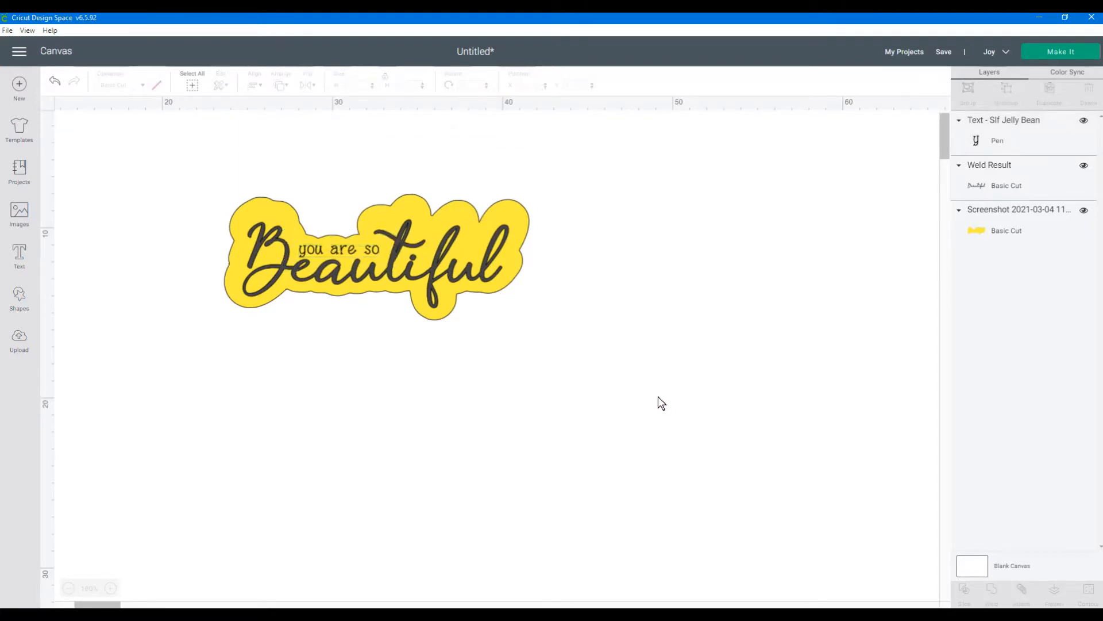
pyautogui.click(360, 247)
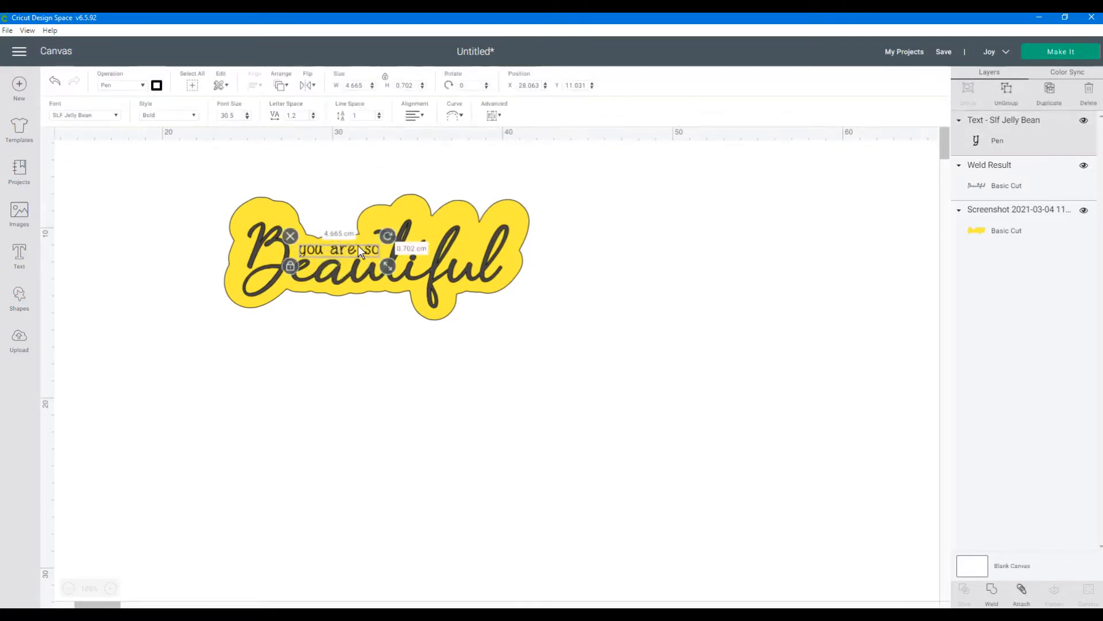
pyautogui.press('Up')
pyautogui.click(665, 363)
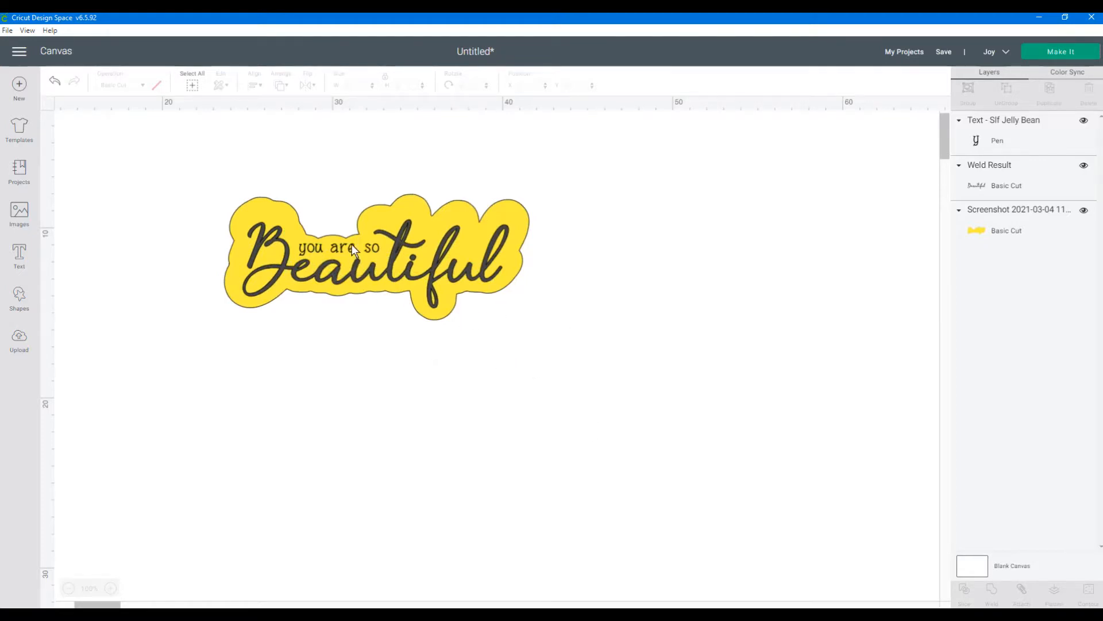
# Duplicate the yellow background shape and move the copy to the empty canvas area below the design.
pyautogui.click(448, 277)
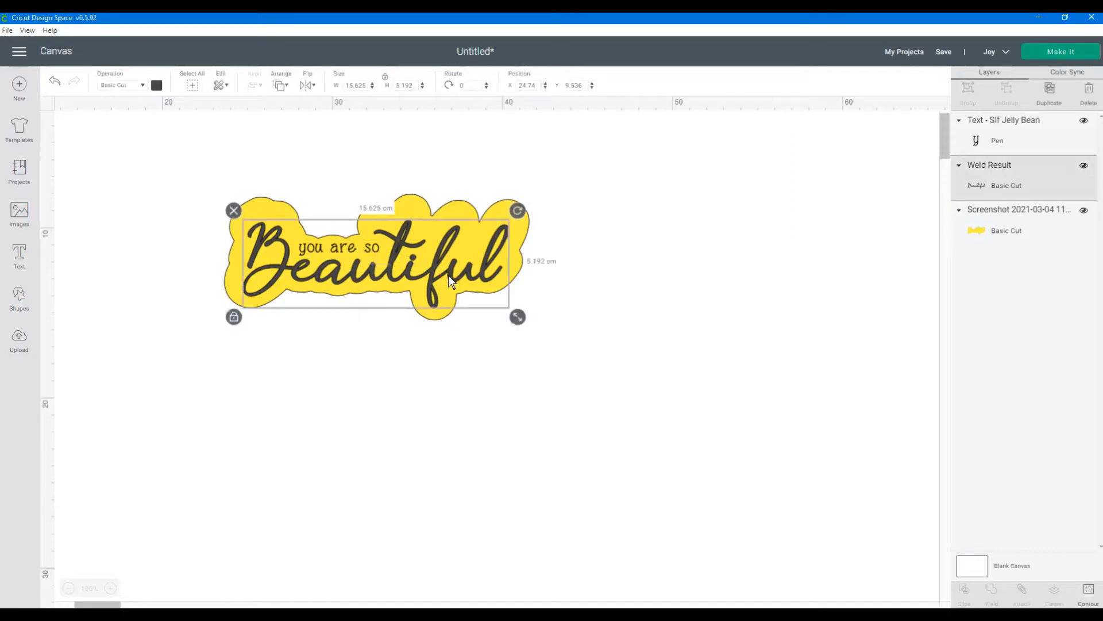
pyautogui.moveTo(197, 160); pyautogui.dragTo(629, 366)
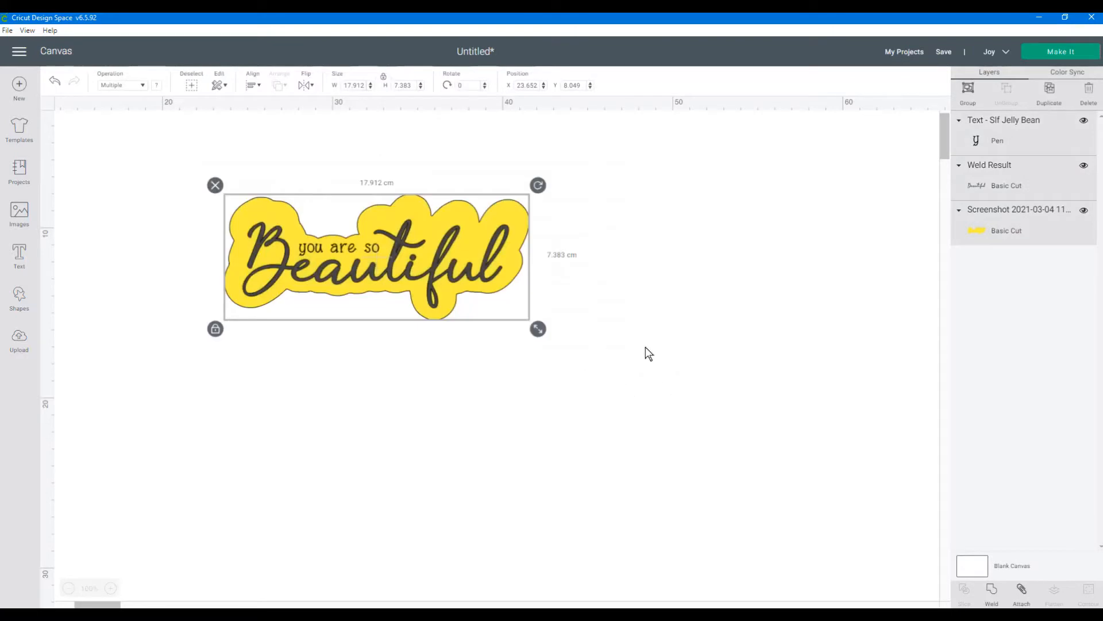
pyautogui.click(648, 352)
pyautogui.click(520, 266)
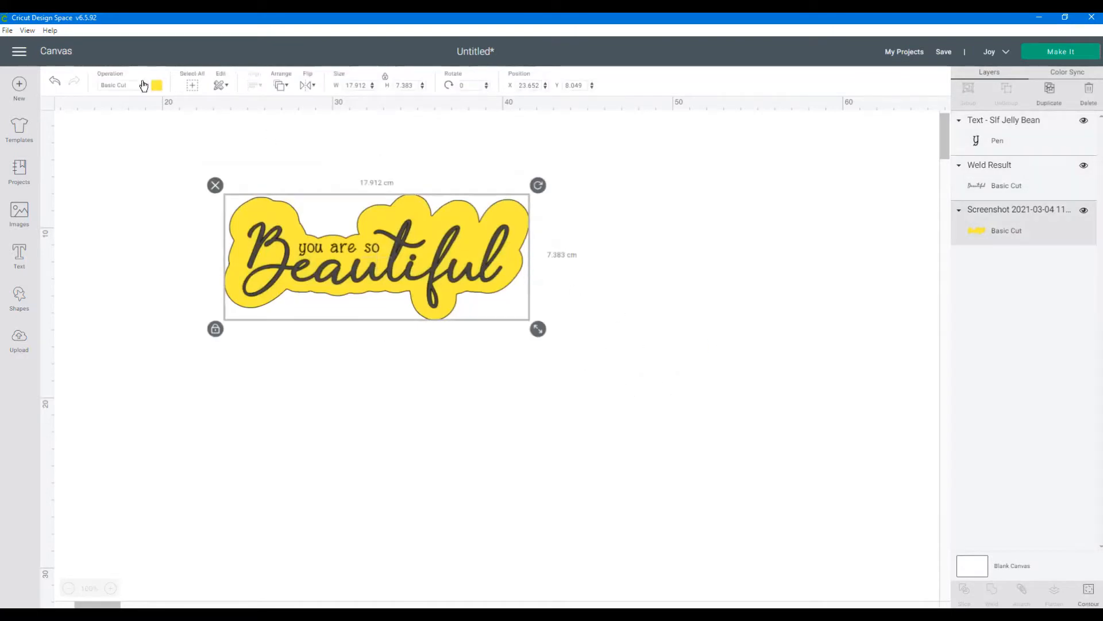
pyautogui.click(1050, 89)
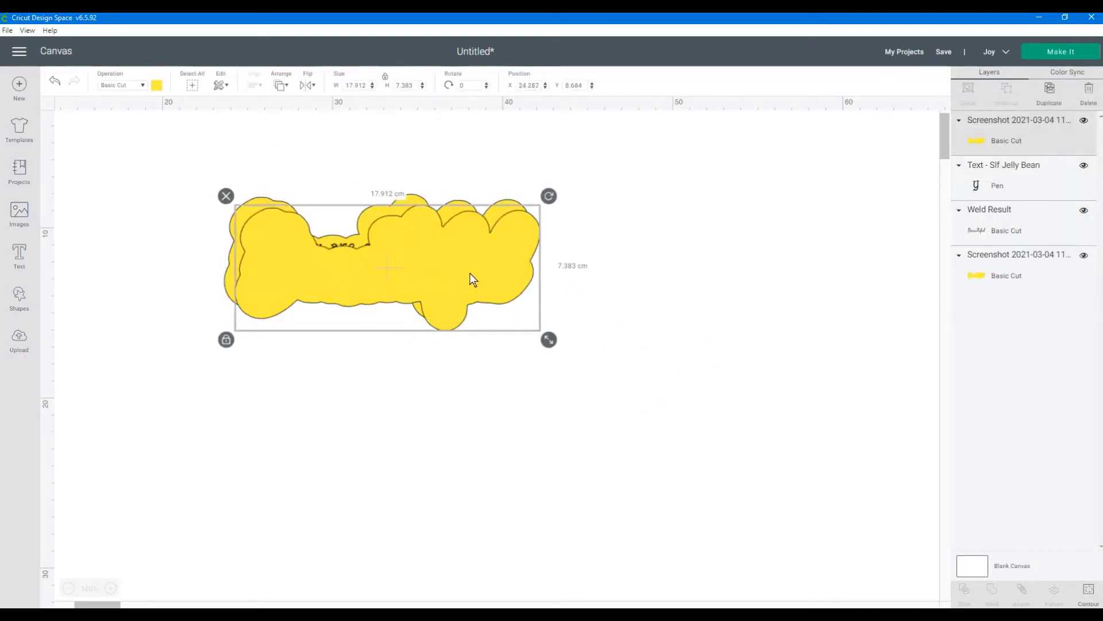
pyautogui.moveTo(472, 279); pyautogui.dragTo(674, 531)
# Attach the "you are so" text, the "Beautiful" word and their yellow background together and move the attached design slightly up.
pyautogui.moveTo(182, 152); pyautogui.dragTo(577, 370)
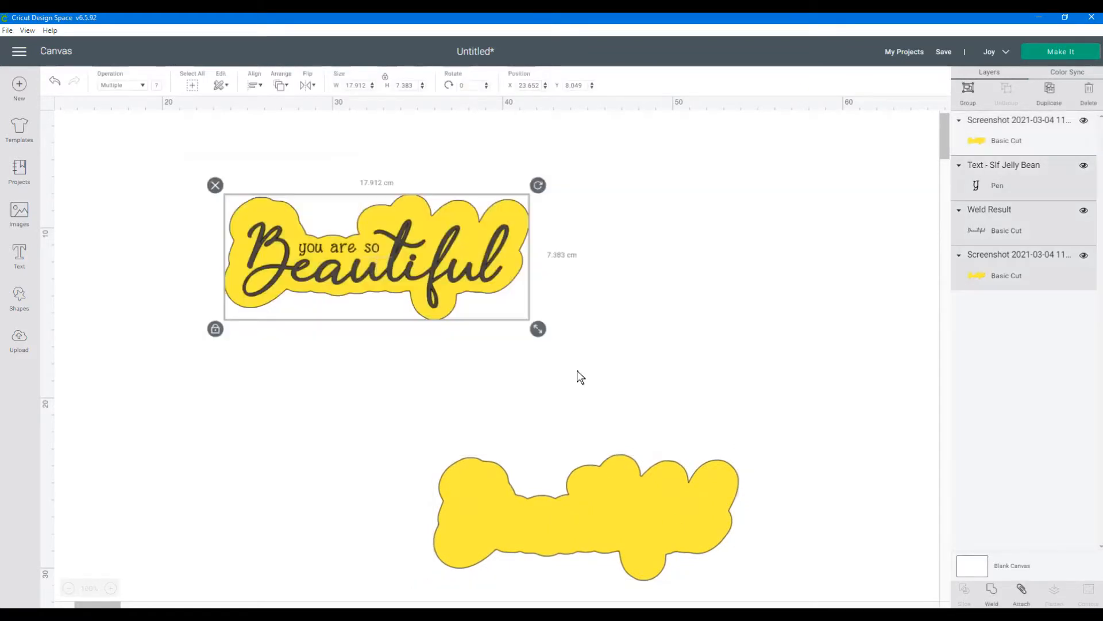
pyautogui.click(1022, 592)
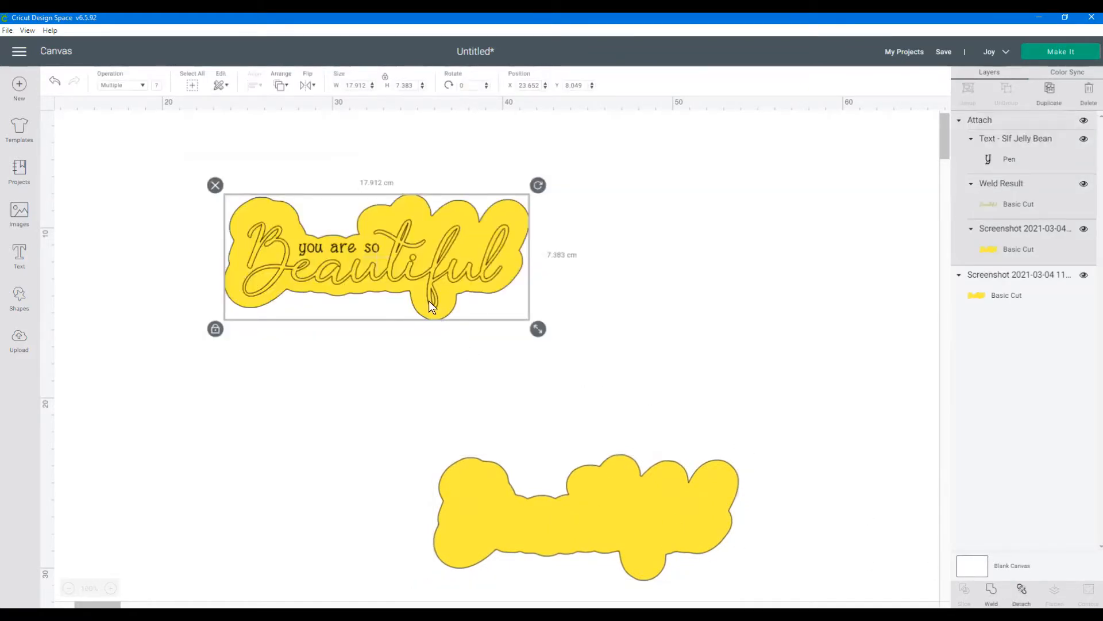
pyautogui.moveTo(416, 283)
pyautogui.mouseDown()
pyautogui.moveTo(411, 272)
pyautogui.moveTo(432, 270)
pyautogui.mouseUp()
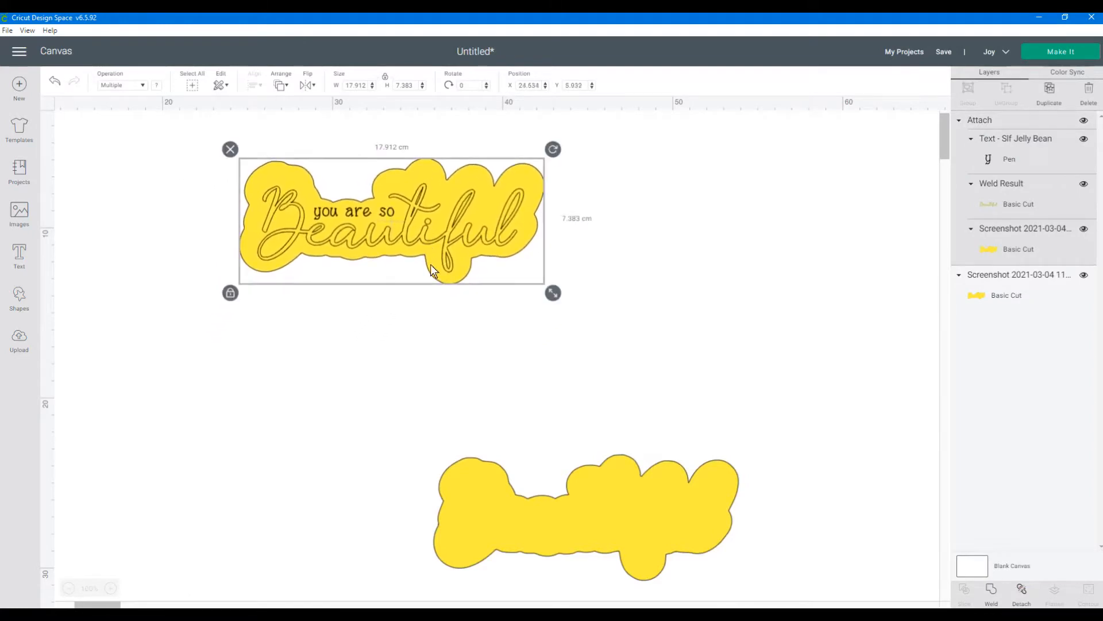
# Undo the move and the attachment of the layered design.
pyautogui.click(602, 509)
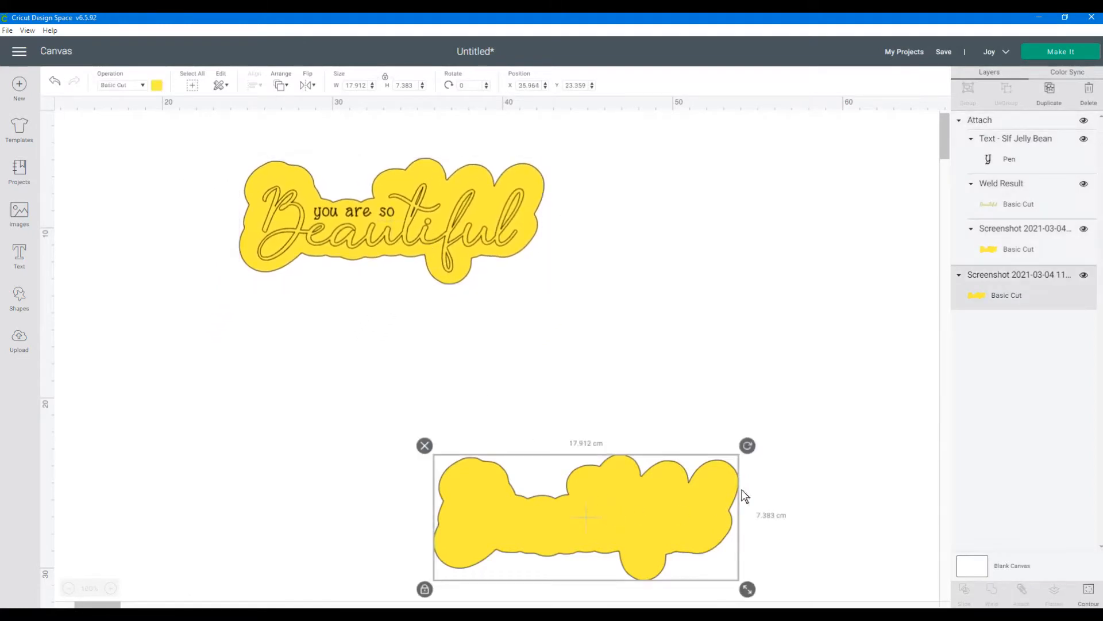
pyautogui.click(54, 79)
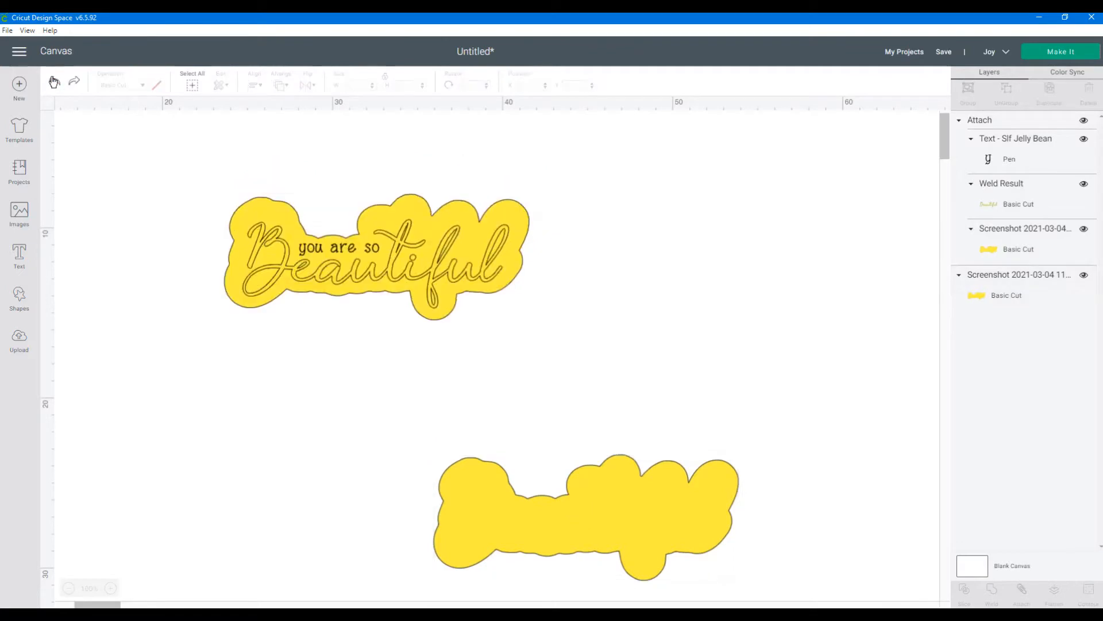
pyautogui.click(54, 81)
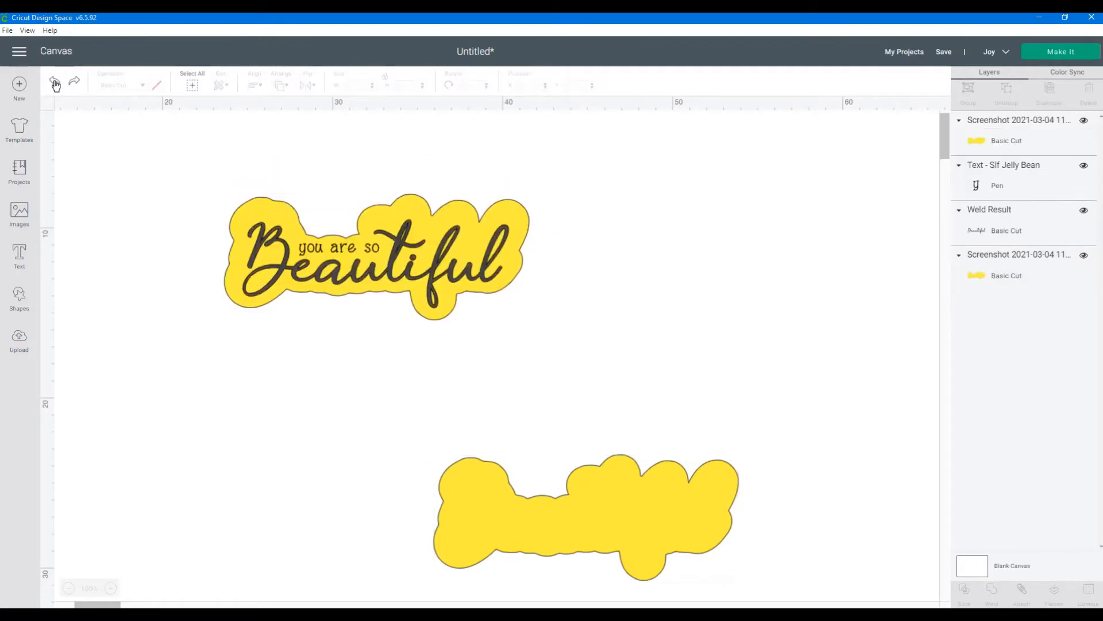
# Attach the "you are so" text, the "Beautiful" word and their yellow background together.
pyautogui.moveTo(225, 176); pyautogui.dragTo(613, 350)
pyautogui.click(1023, 593)
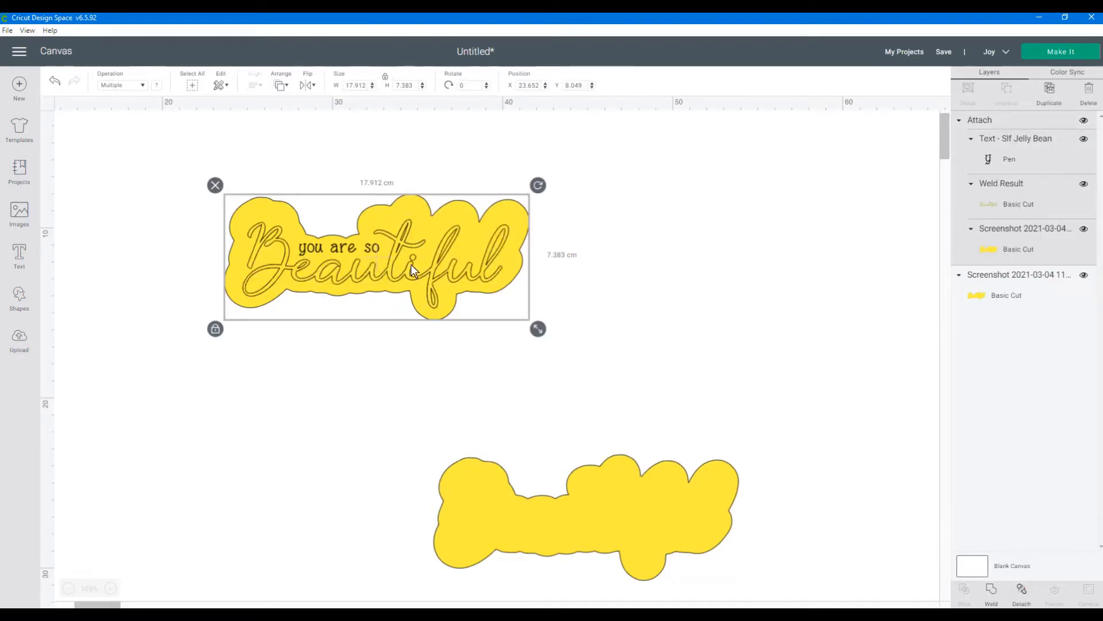
# Duplicate the blank yellow shape, flip the copy horizontally and place it beside the original so their ends slightly overlap.
pyautogui.moveTo(620, 524); pyautogui.dragTo(661, 434)
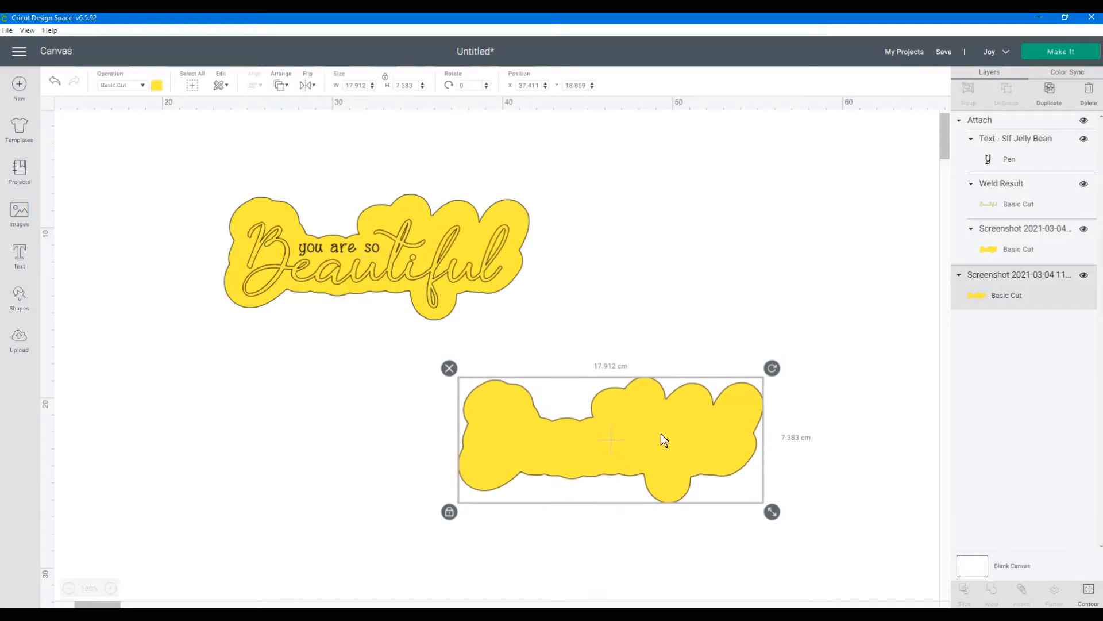
pyautogui.click(1047, 90)
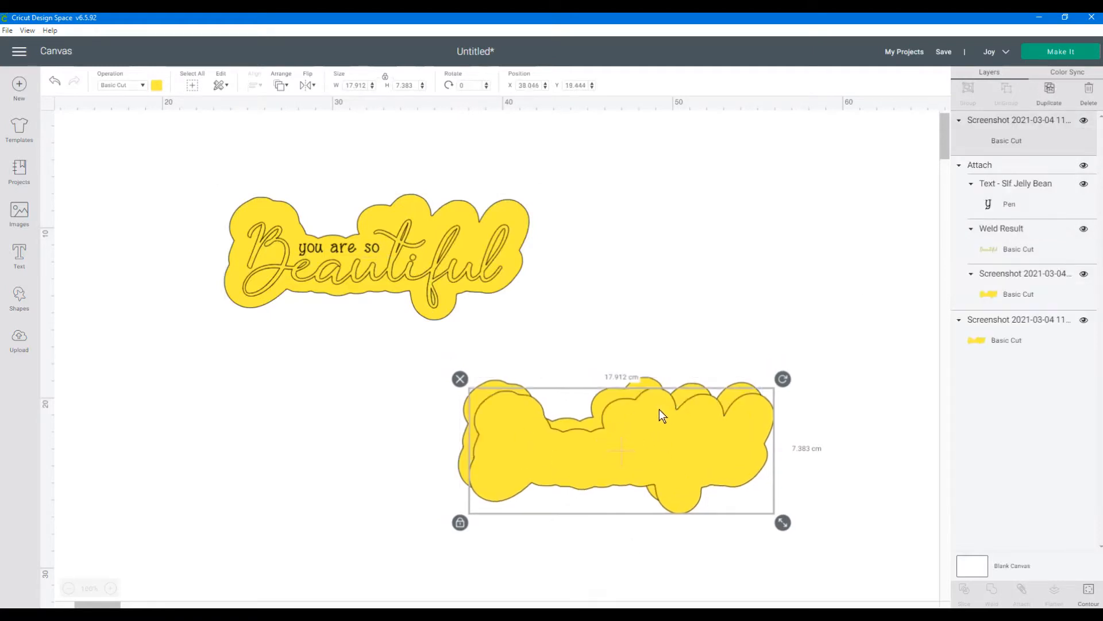
pyautogui.click(313, 86)
pyautogui.click(333, 103)
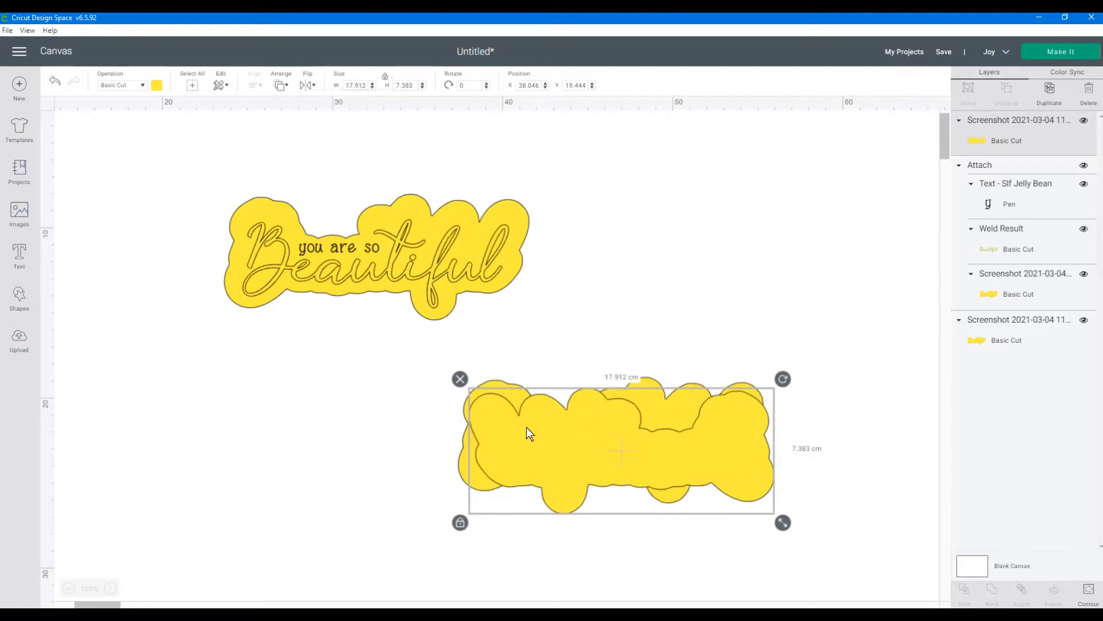
pyautogui.moveTo(576, 434); pyautogui.dragTo(257, 424)
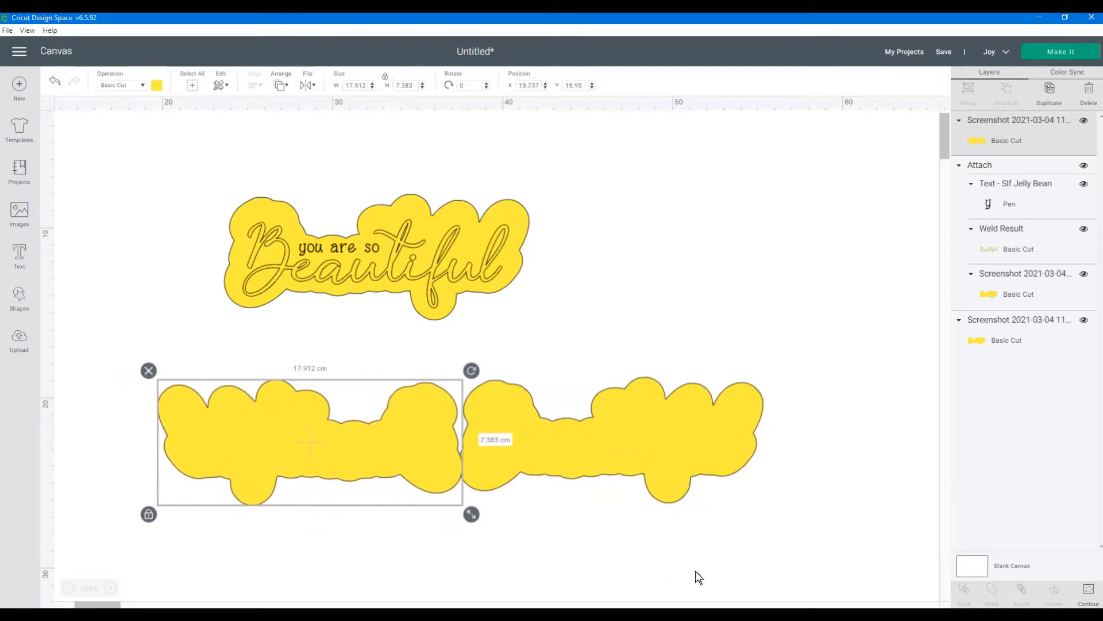
# Center the two mirrored yellow shapes vertically with each other and weld them into one piece.
pyautogui.moveTo(695, 570); pyautogui.dragTo(382, 424)
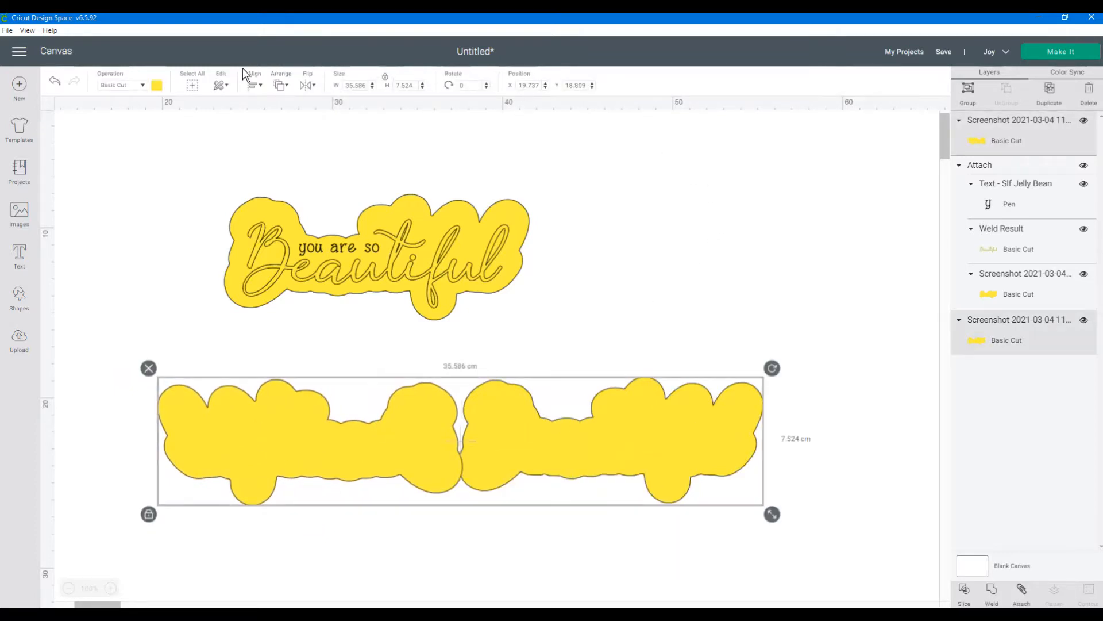
pyautogui.click(254, 85)
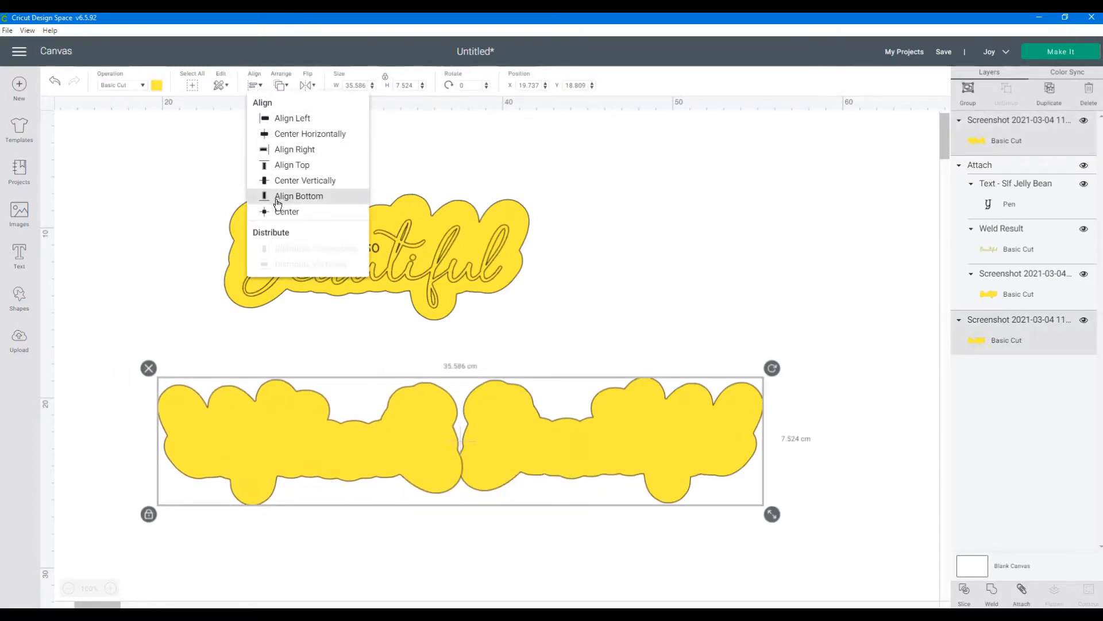
pyautogui.click(279, 183)
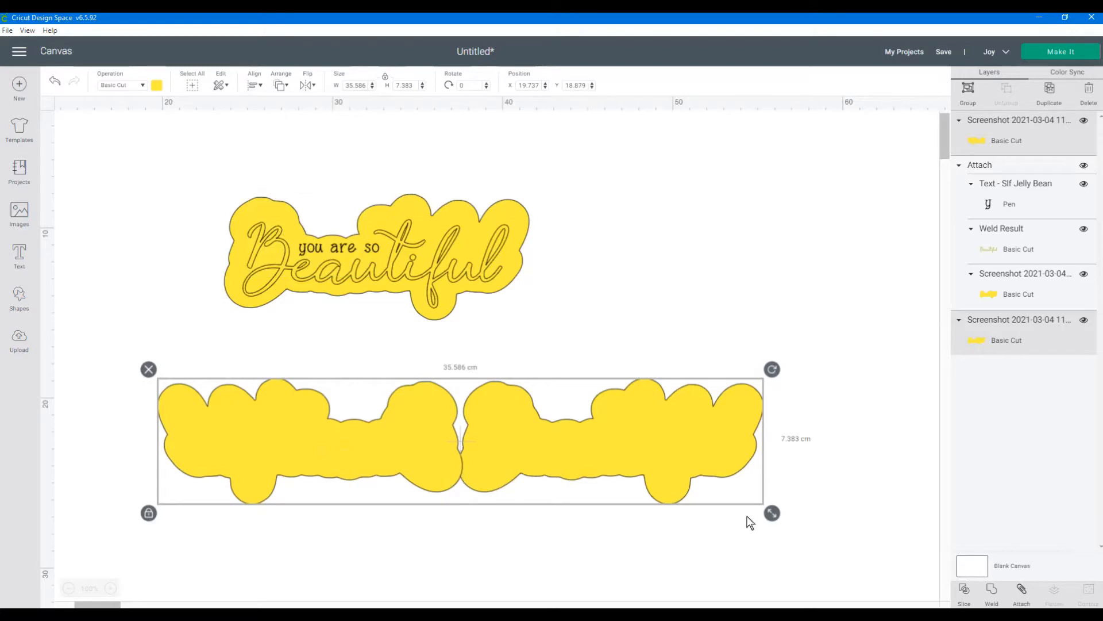
pyautogui.click(800, 567)
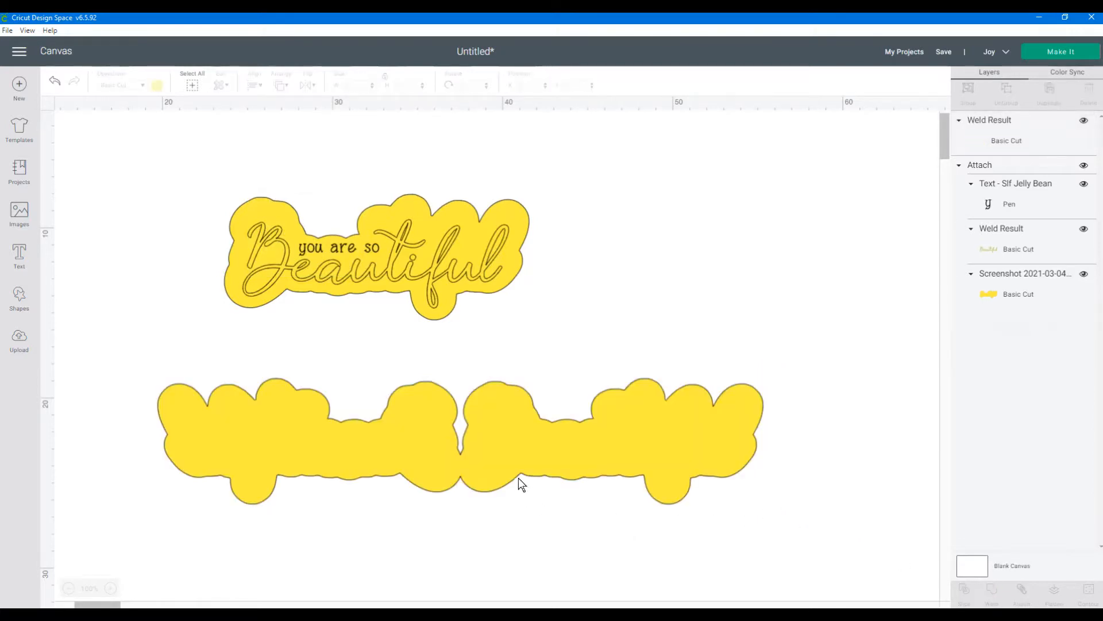
# Reposition the welded mirrored shape below the design and recolor it red.
pyautogui.moveTo(509, 480); pyautogui.dragTo(472, 497)
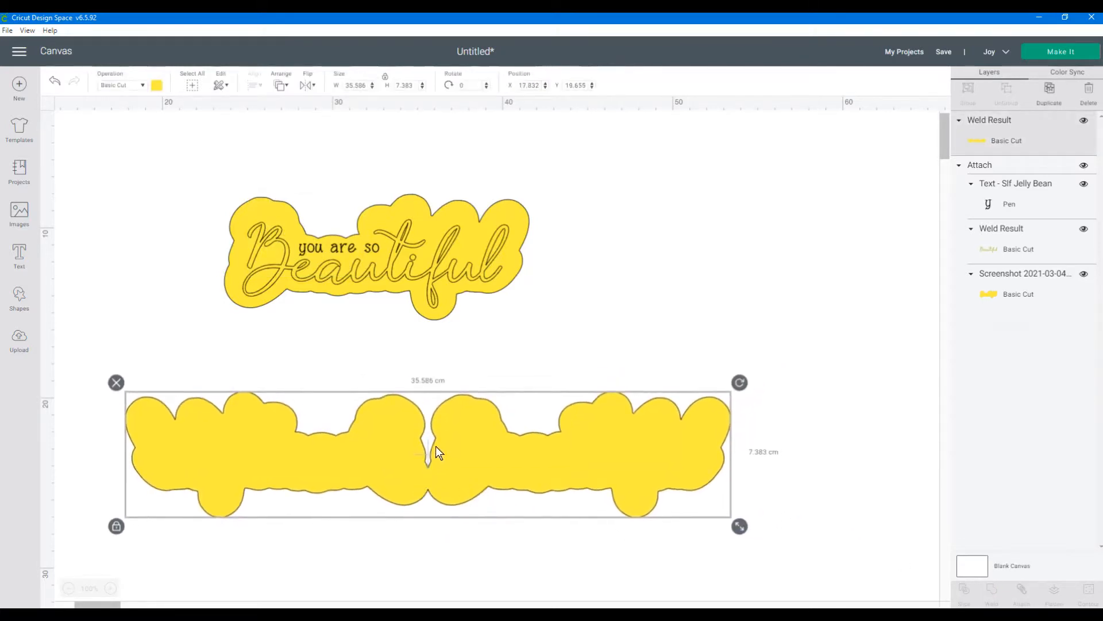
pyautogui.moveTo(435, 446); pyautogui.dragTo(477, 473)
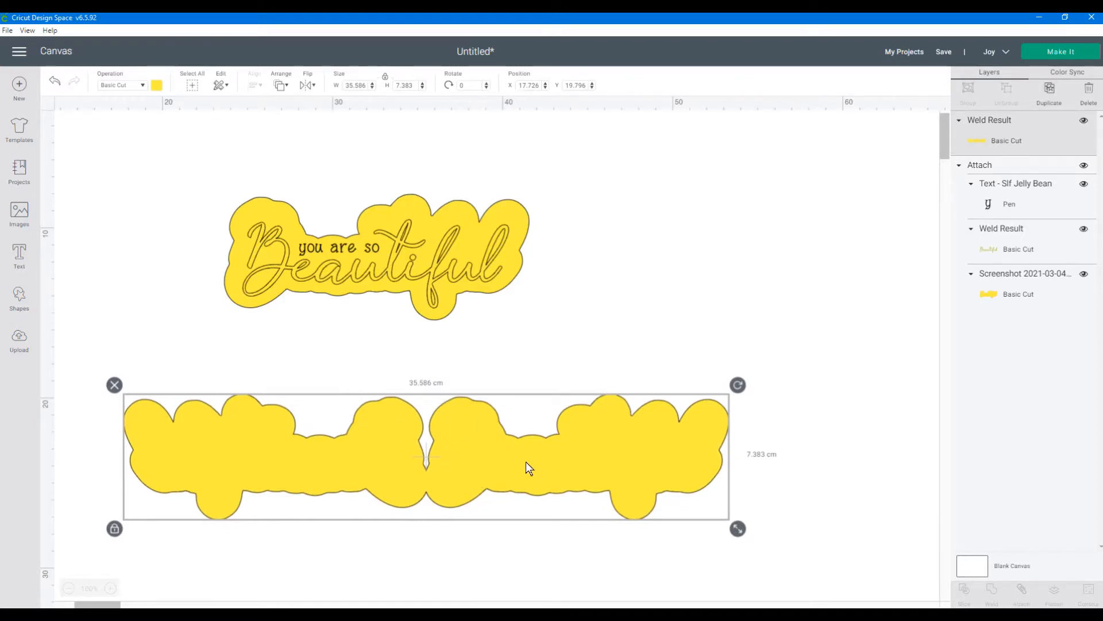
pyautogui.click(155, 85)
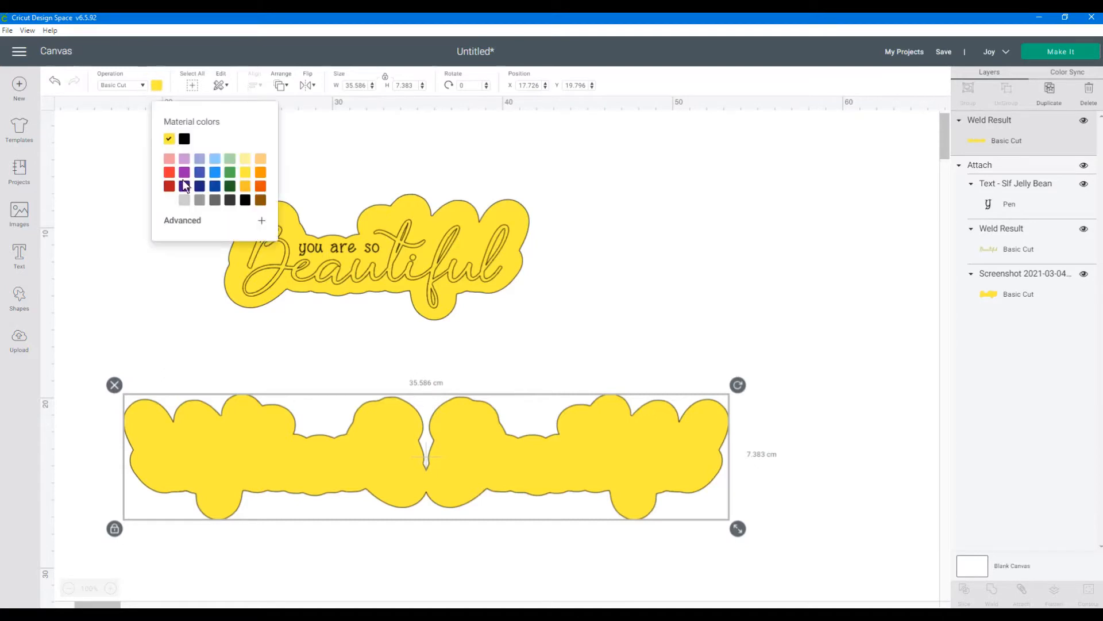
pyautogui.click(169, 172)
pyautogui.click(870, 313)
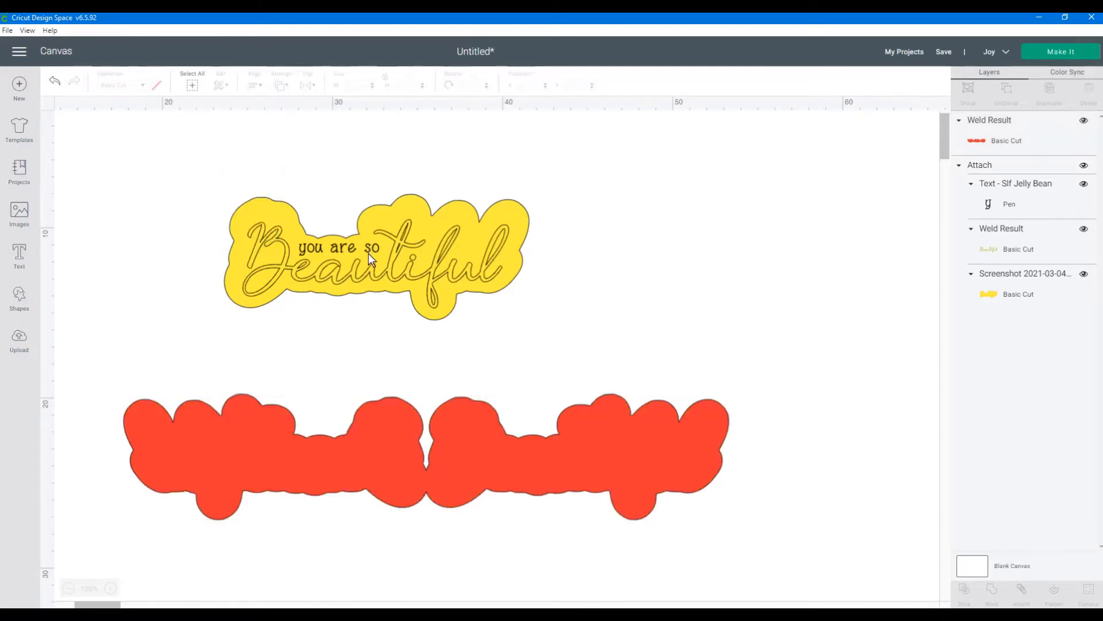
# Lay the attached design in front of the red shape's right half, then separate them again with the design above.
pyautogui.moveTo(368, 254); pyautogui.dragTo(568, 454)
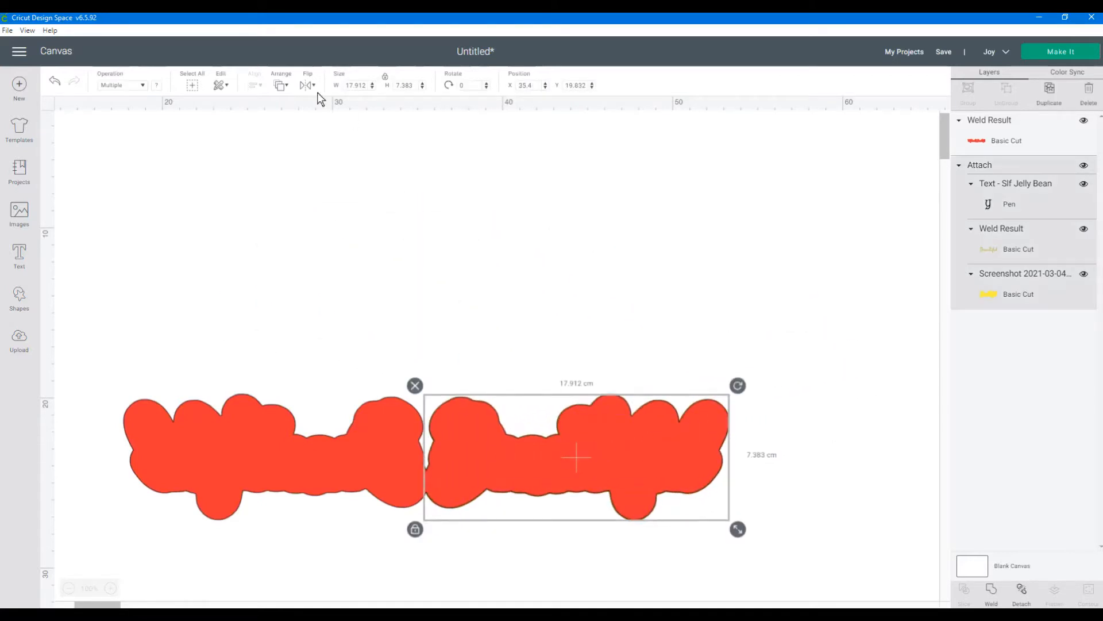
pyautogui.click(281, 85)
pyautogui.click(304, 150)
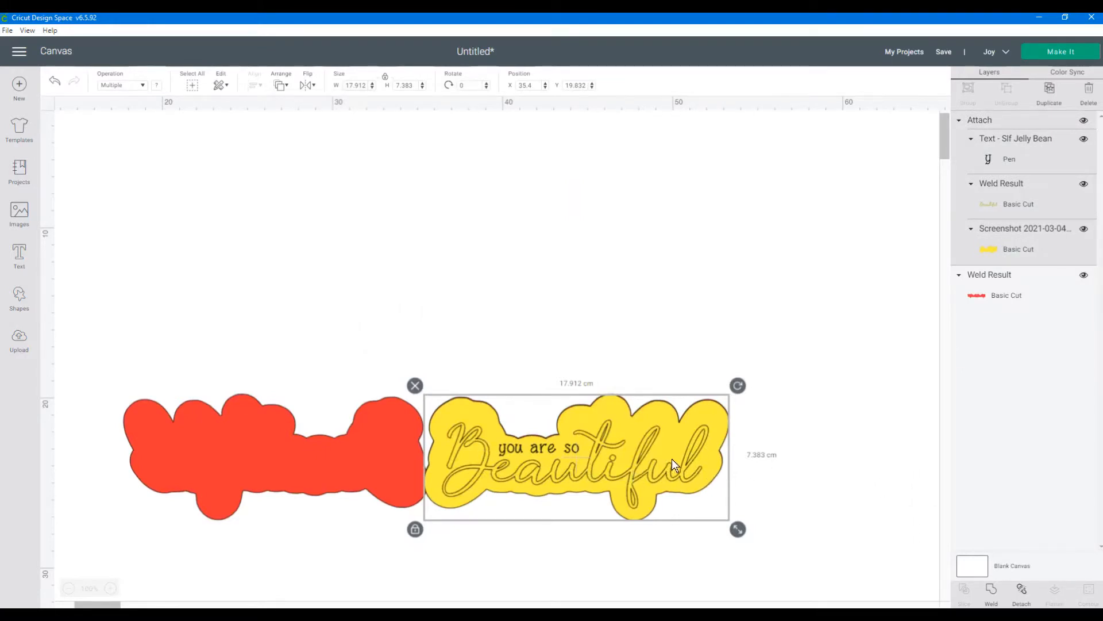
pyautogui.moveTo(695, 464); pyautogui.dragTo(655, 258)
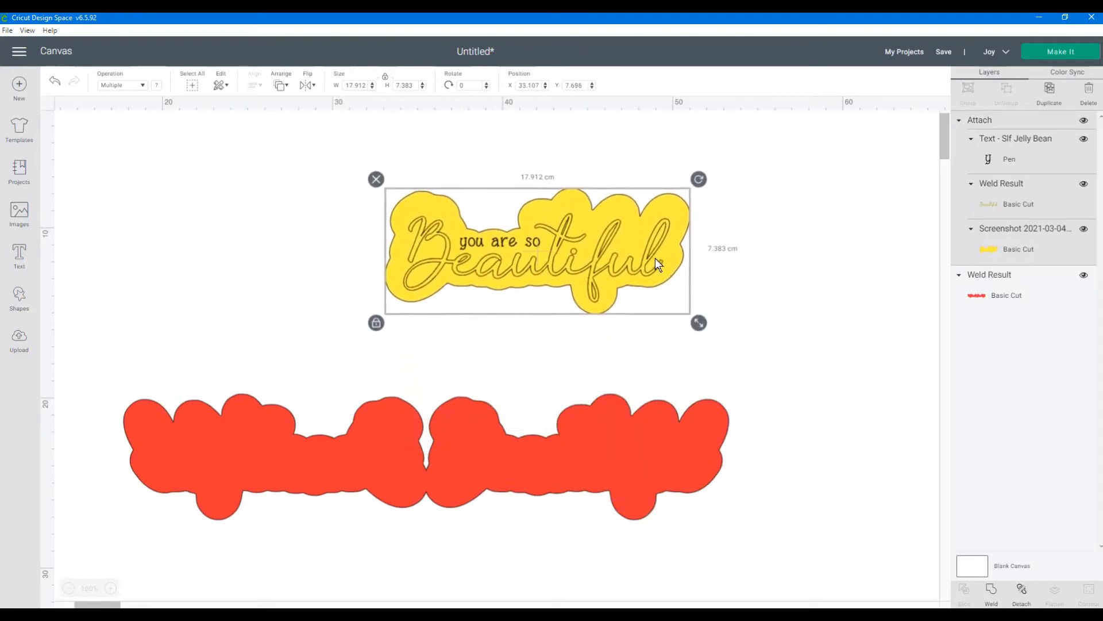
pyautogui.moveTo(484, 427); pyautogui.dragTo(508, 399)
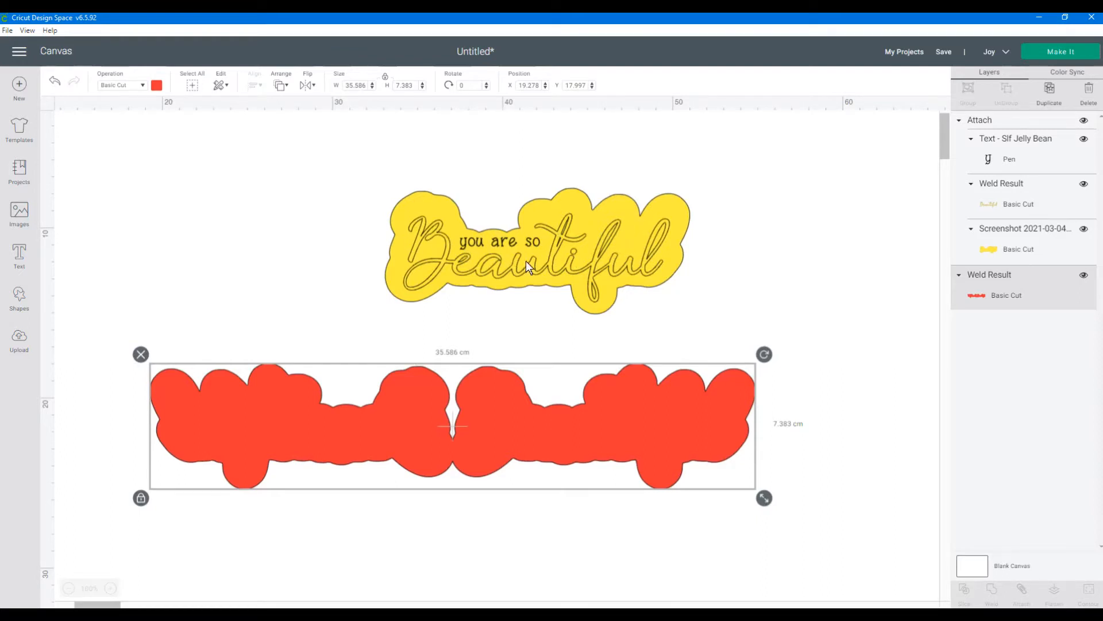
# Resize the attached "you are so Beautiful" design to a width of 10 cm.
pyautogui.click(552, 257)
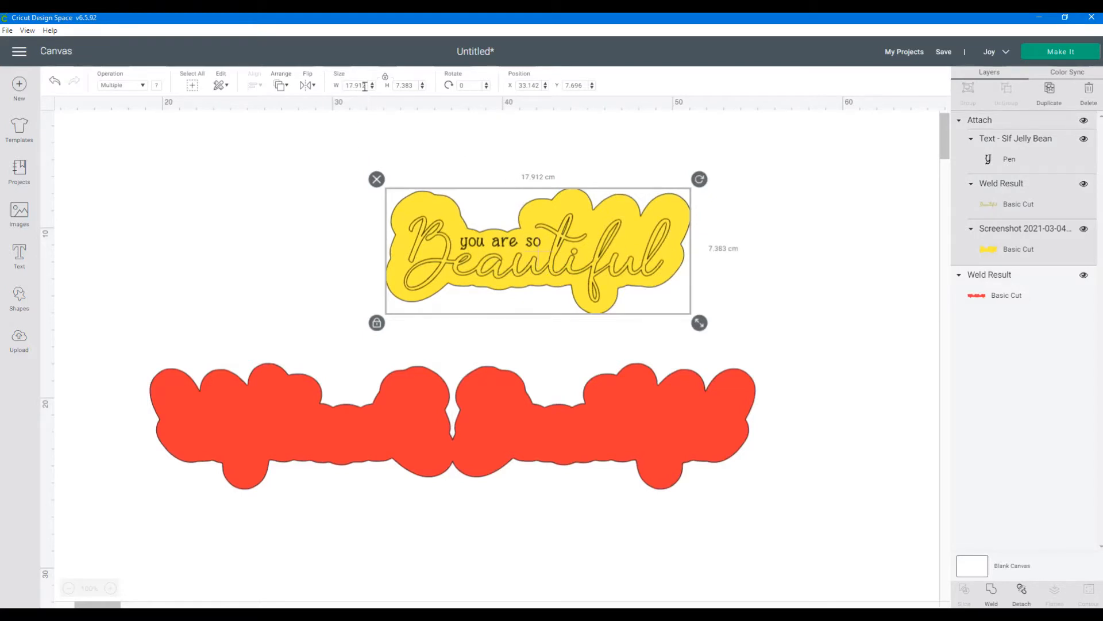
pyautogui.moveTo(365, 86); pyautogui.dragTo(327, 85)
pyautogui.write('10')
pyautogui.press('Return')
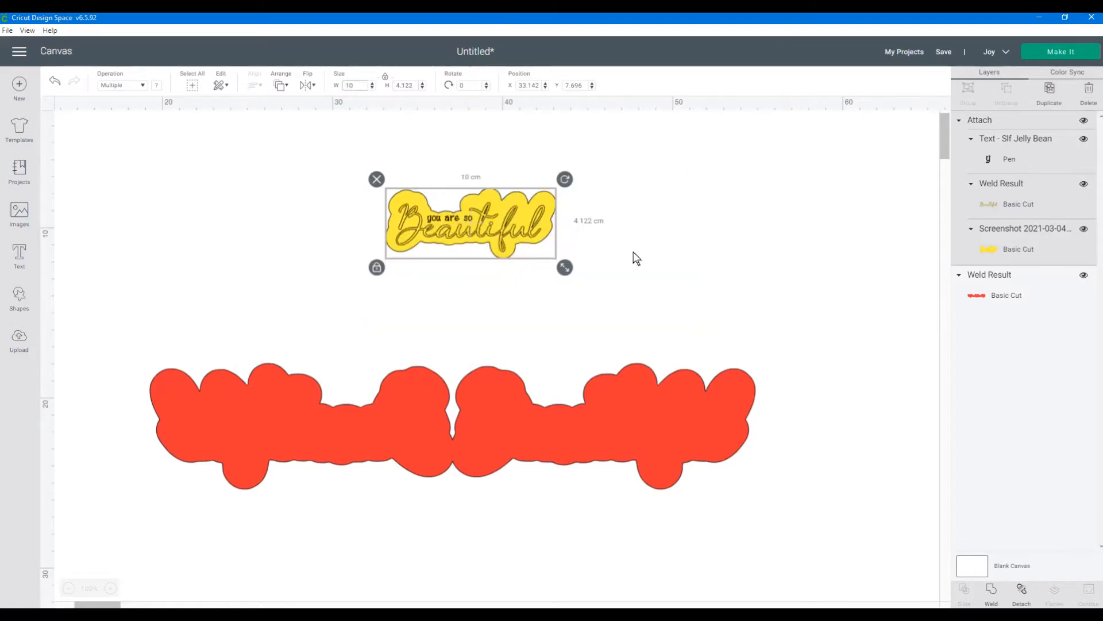
# Delete the large red welded shape from the canvas.
pyautogui.click(724, 315)
pyautogui.moveTo(498, 450); pyautogui.dragTo(494, 449)
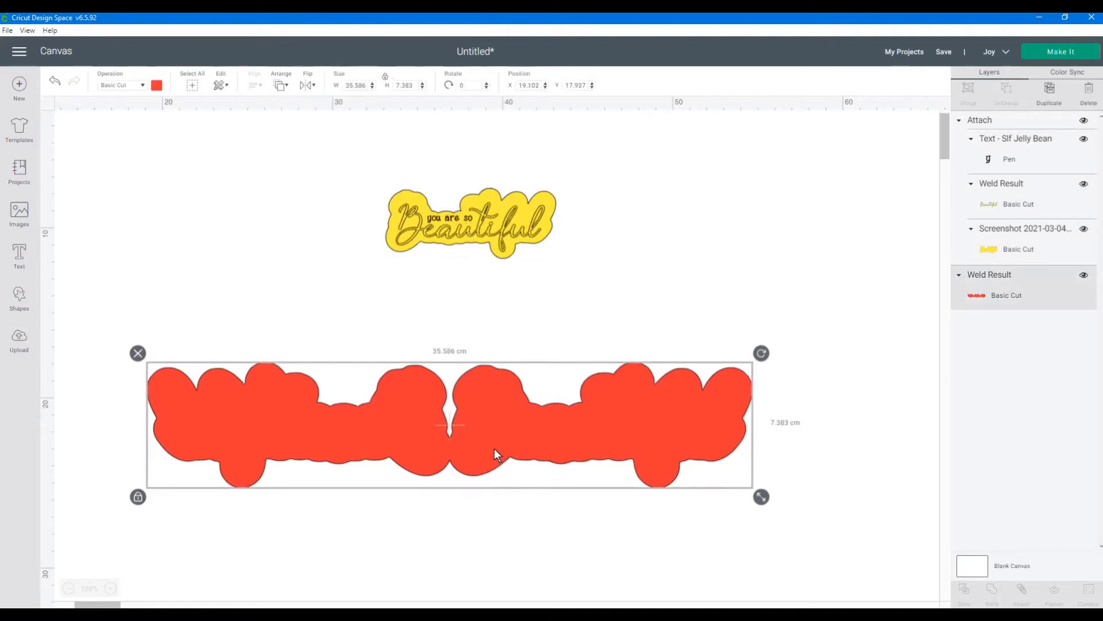
pyautogui.press('Delete')
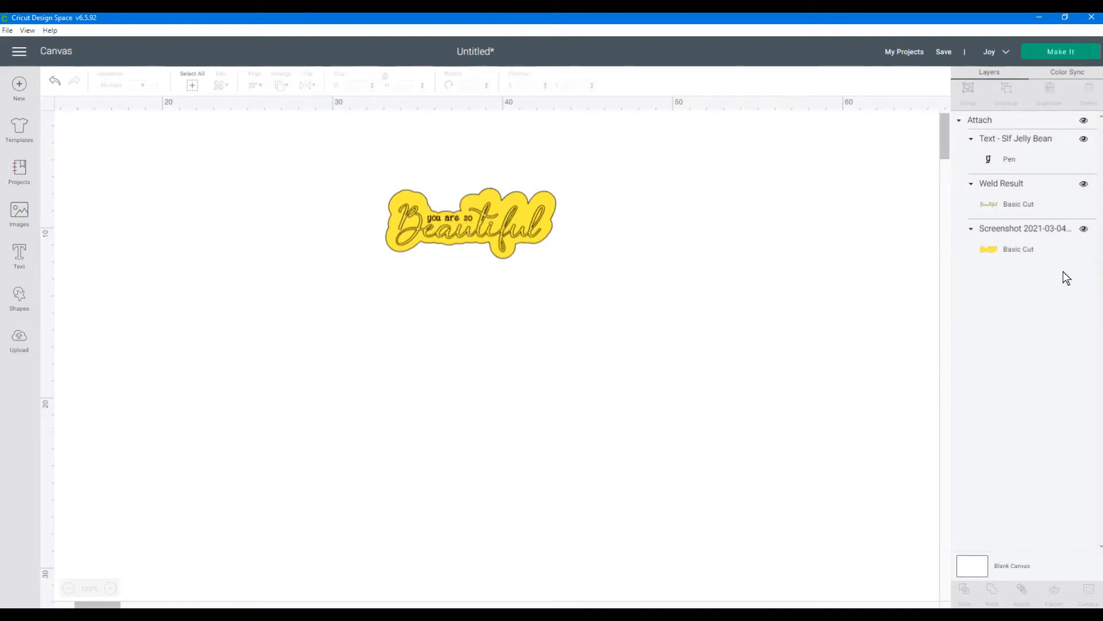
# Duplicate the yellow background layer of the resized design and move the copy to the empty area below it.
pyautogui.click(1009, 253)
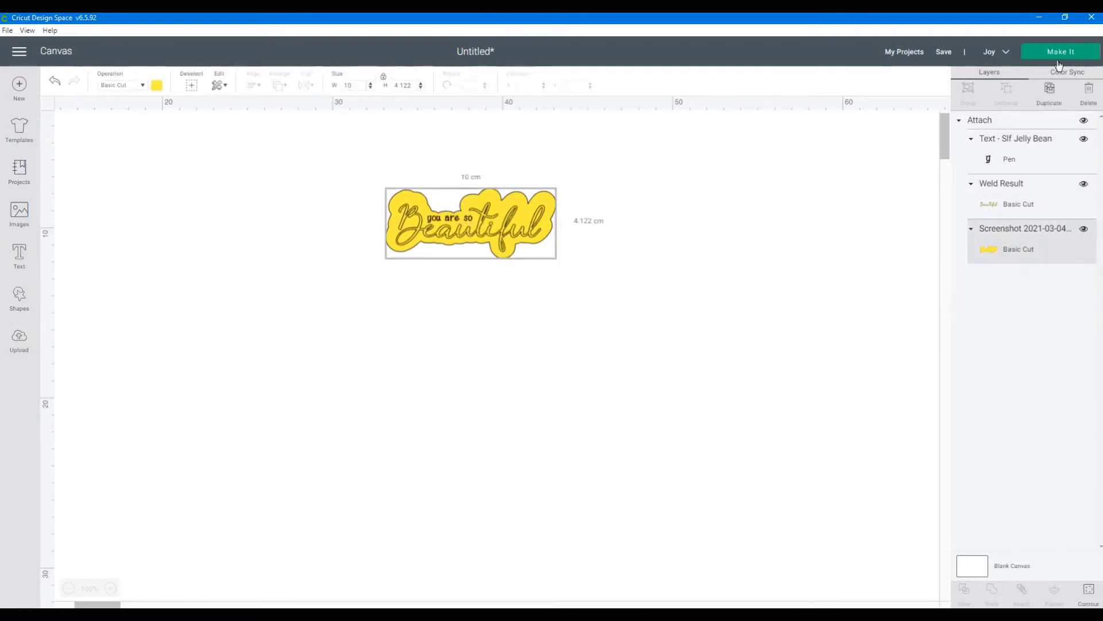
pyautogui.click(1049, 89)
pyautogui.moveTo(491, 238); pyautogui.dragTo(522, 364)
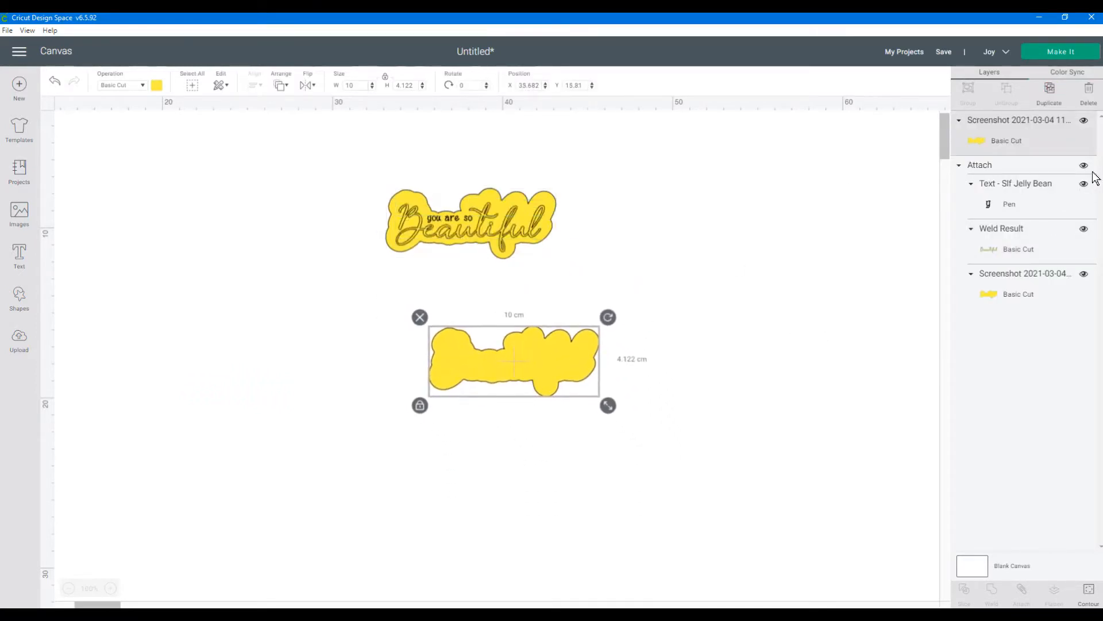
# Duplicate the small blank yellow shape, flip the copy horizontally and place it beside the original with their ends slightly overlapping.
pyautogui.click(1049, 90)
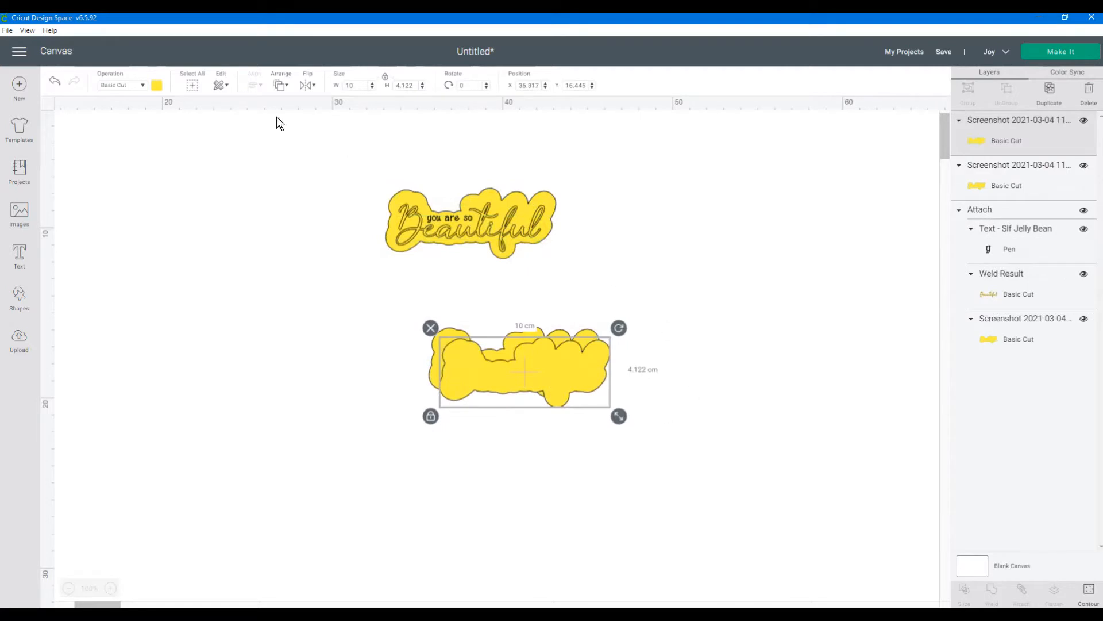
pyautogui.click(307, 85)
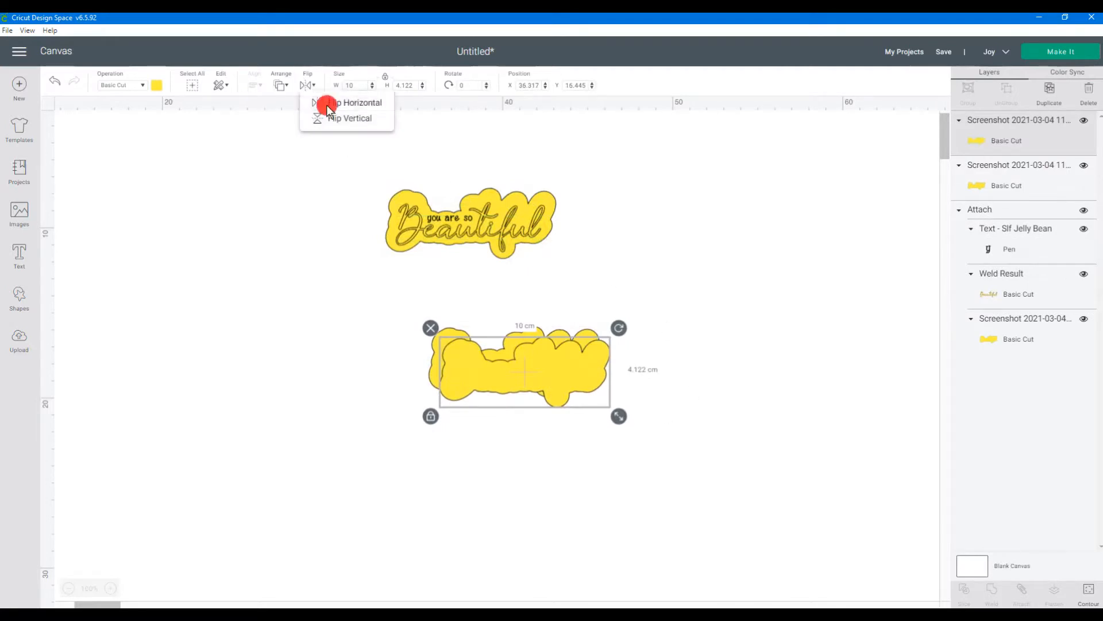
pyautogui.click(326, 105)
pyautogui.moveTo(570, 395); pyautogui.dragTo(389, 377)
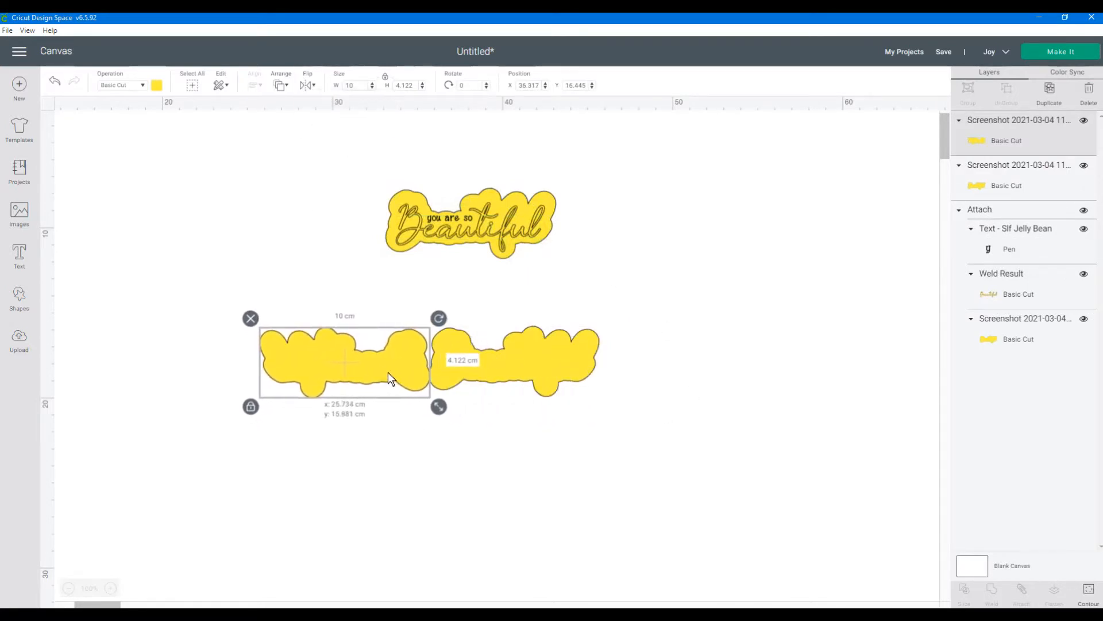
# Center the two small mirrored yellow shapes vertically with each other and weld them into one piece.
pyautogui.moveTo(540, 438); pyautogui.dragTo(315, 252)
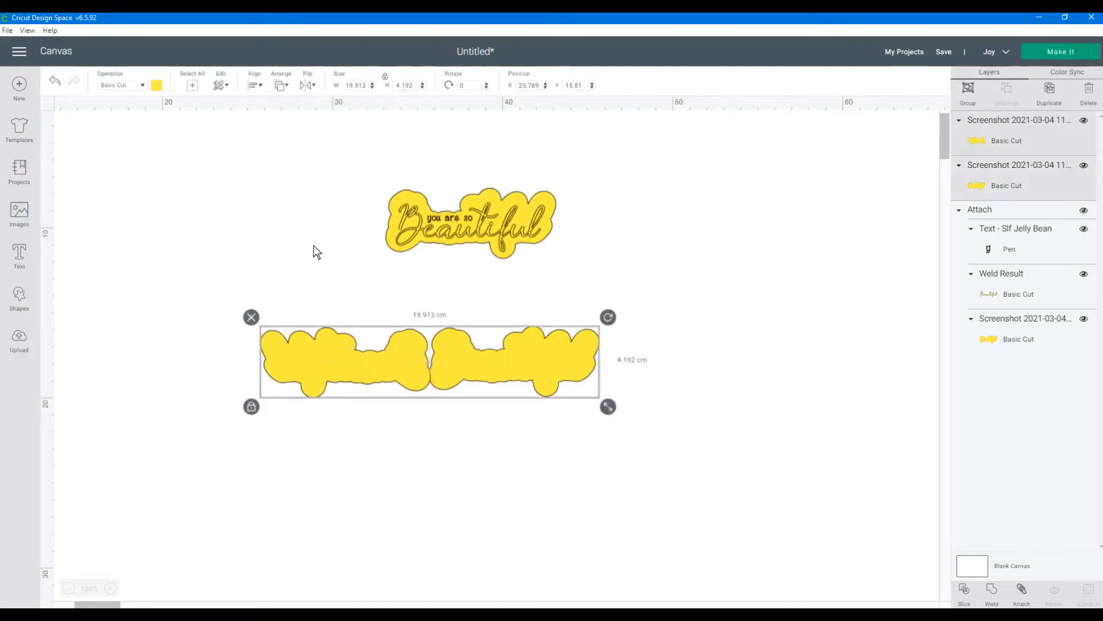
pyautogui.click(253, 84)
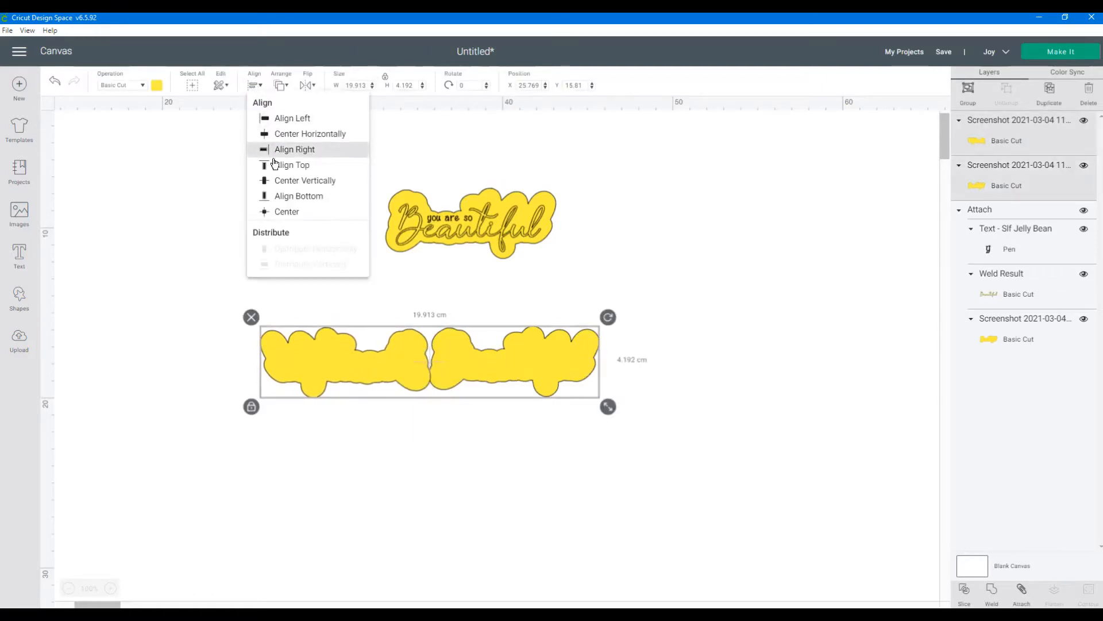
pyautogui.click(270, 181)
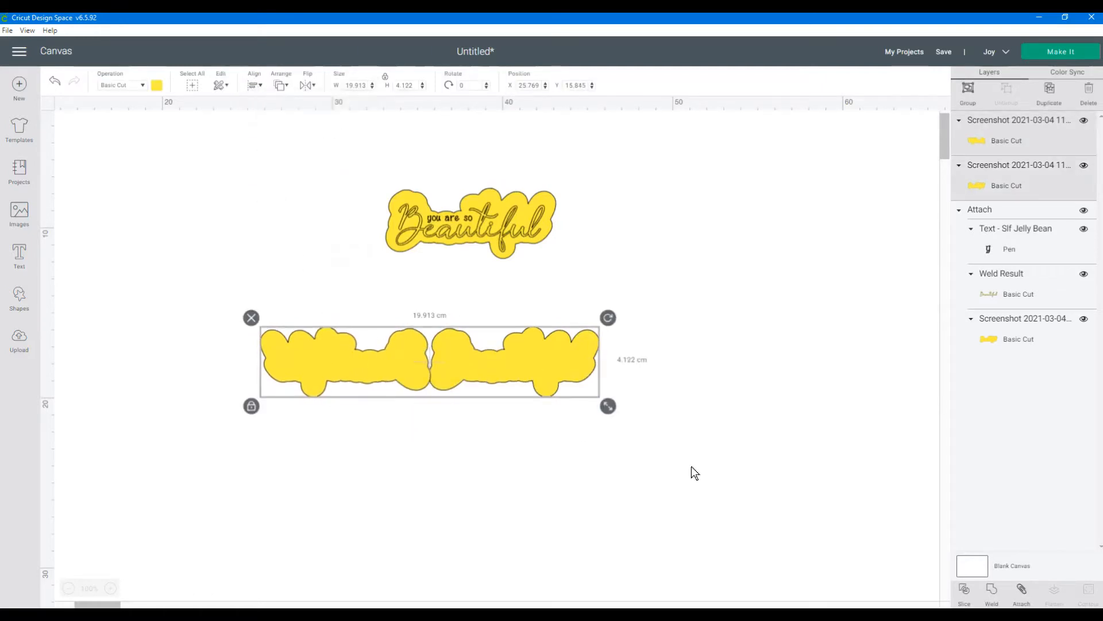
pyautogui.click(977, 566)
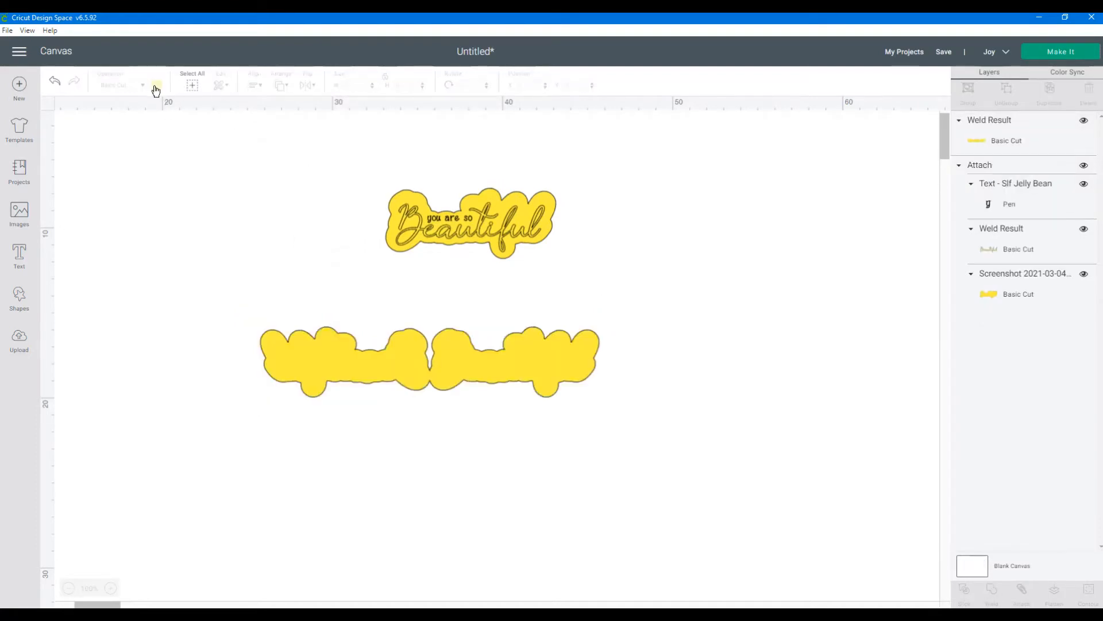
# Recolor the small welded shape red and reposition it below the attached design.
pyautogui.click(441, 372)
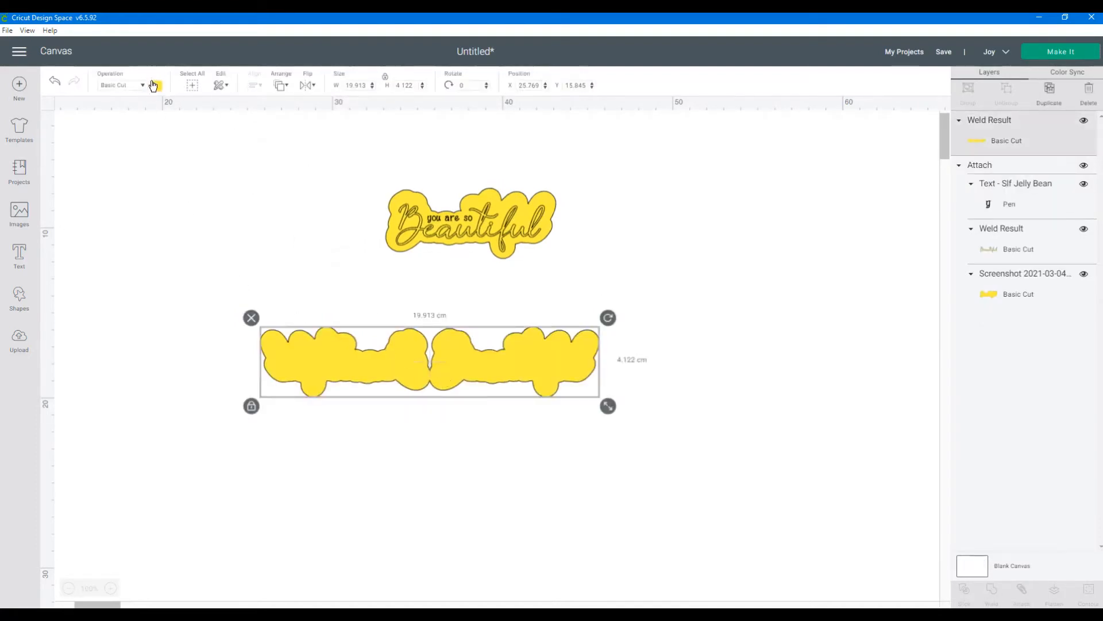
pyautogui.click(156, 85)
pyautogui.click(171, 170)
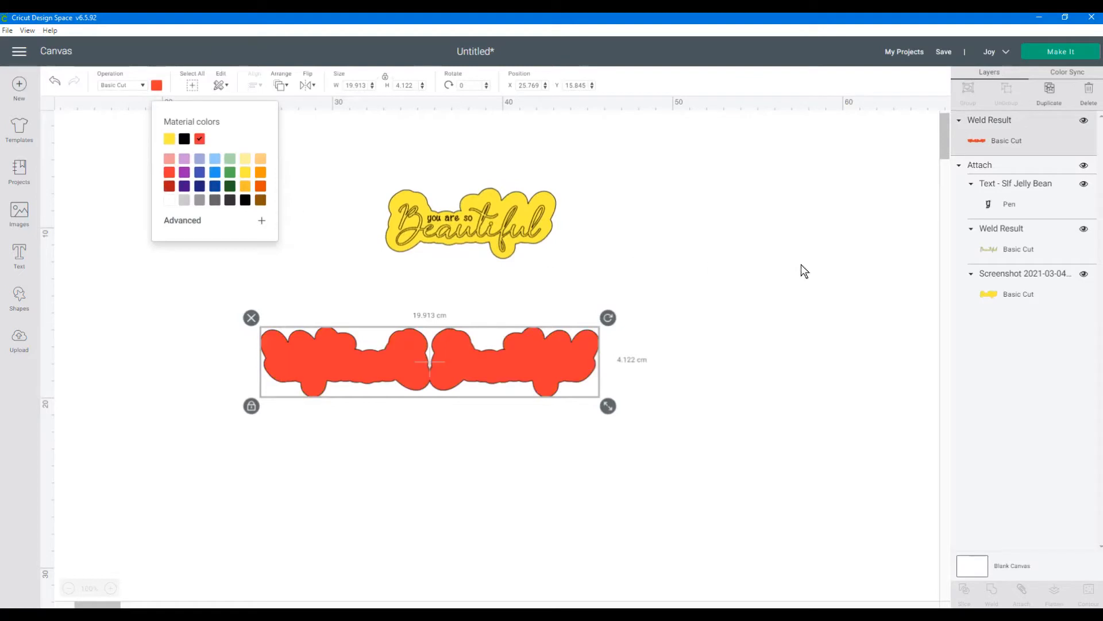
pyautogui.click(799, 268)
pyautogui.moveTo(436, 362); pyautogui.dragTo(491, 382)
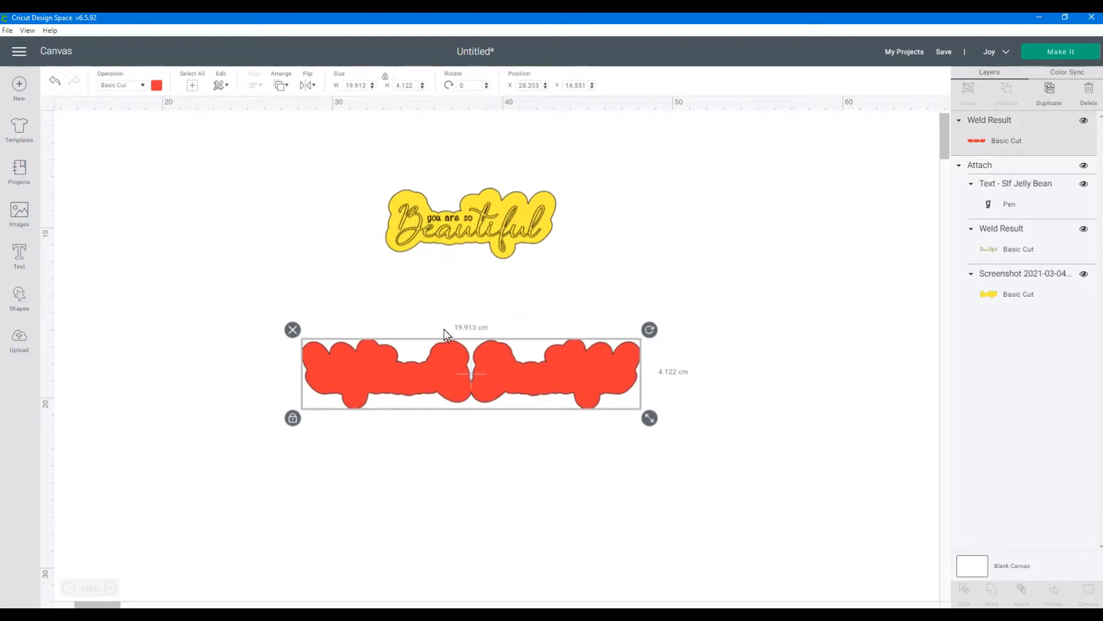
pyautogui.moveTo(412, 370); pyautogui.dragTo(382, 352)
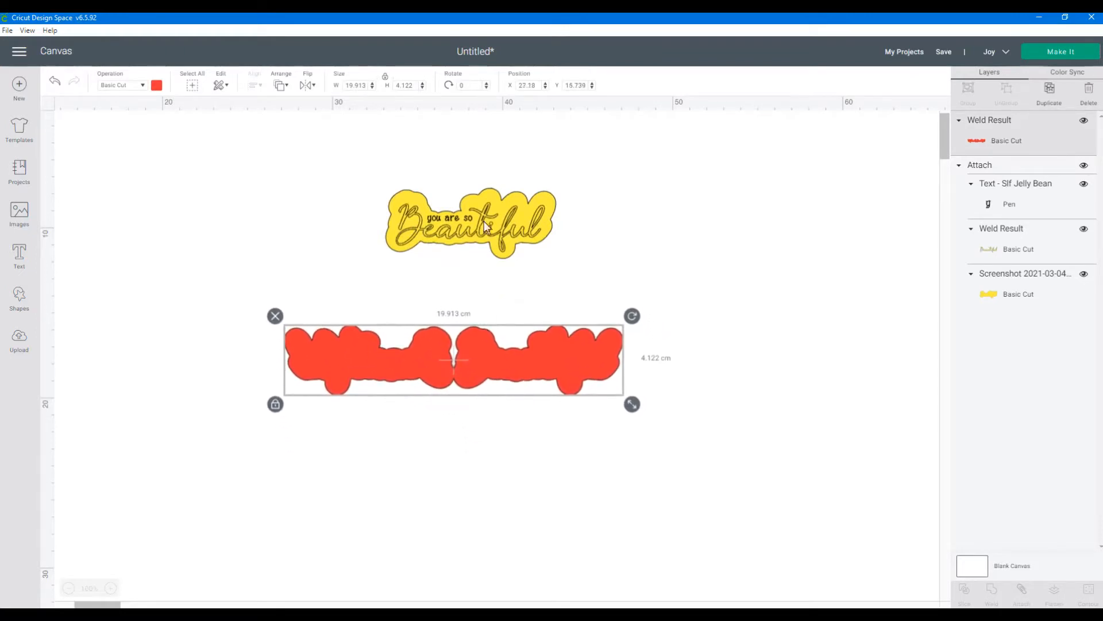
pyautogui.click(349, 193)
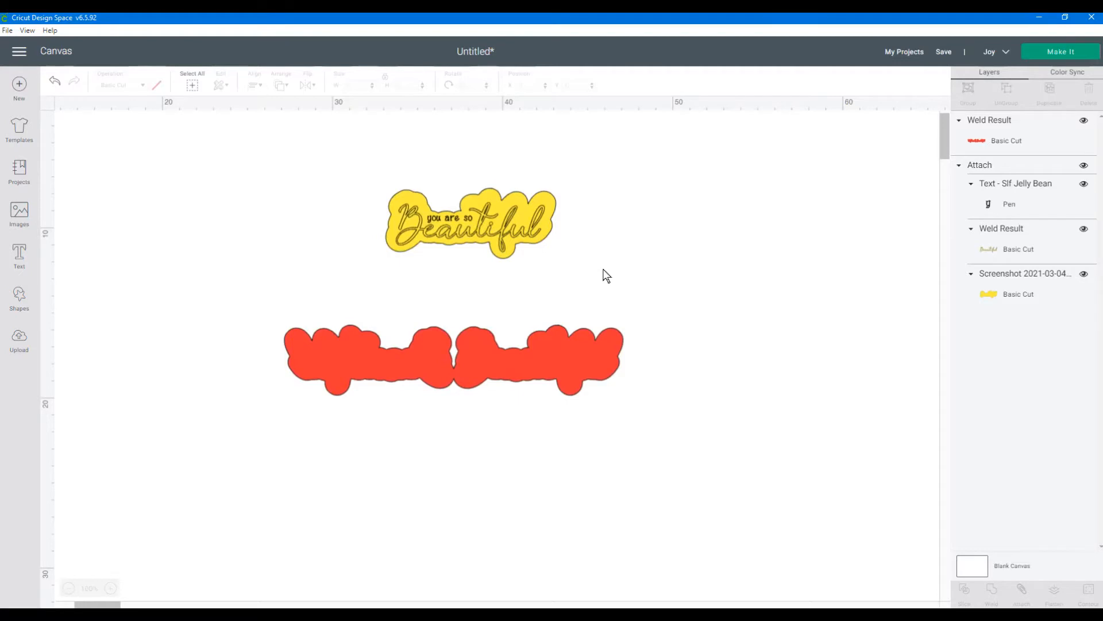
# Send the project to mat preparation with all materials loaded On Mat, and shift the red shape slightly inward from the mat's corner.
pyautogui.click(1041, 52)
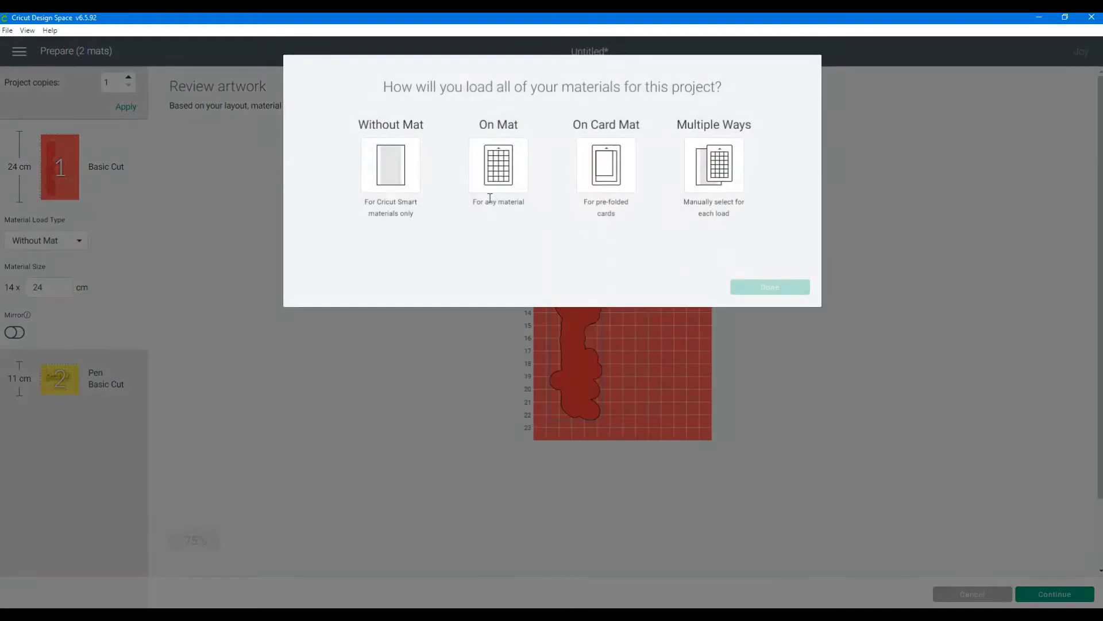
pyautogui.click(499, 178)
pyautogui.click(759, 290)
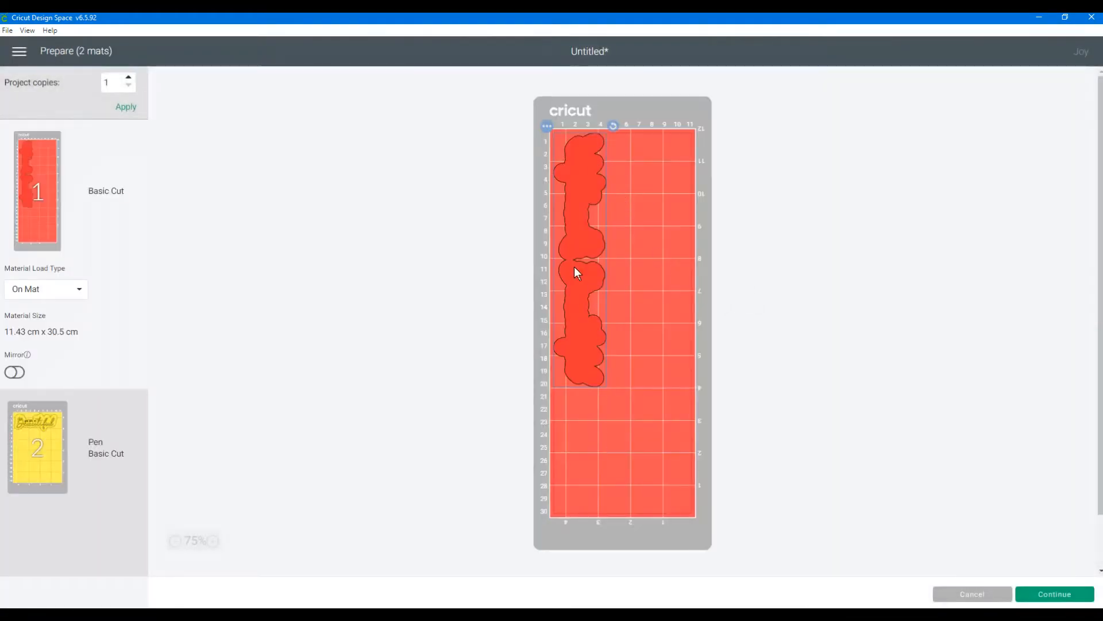
pyautogui.moveTo(584, 320); pyautogui.dragTo(595, 323)
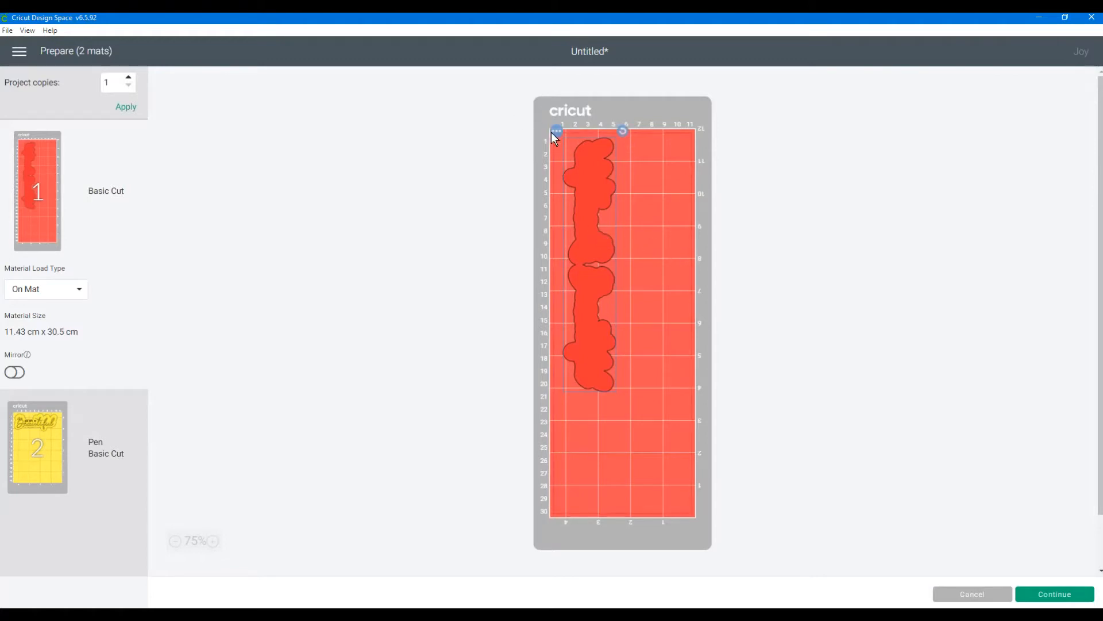
# Set the project copies to 2 and reposition the two red shapes with a gap between them and the mat edge.
pyautogui.click(128, 78)
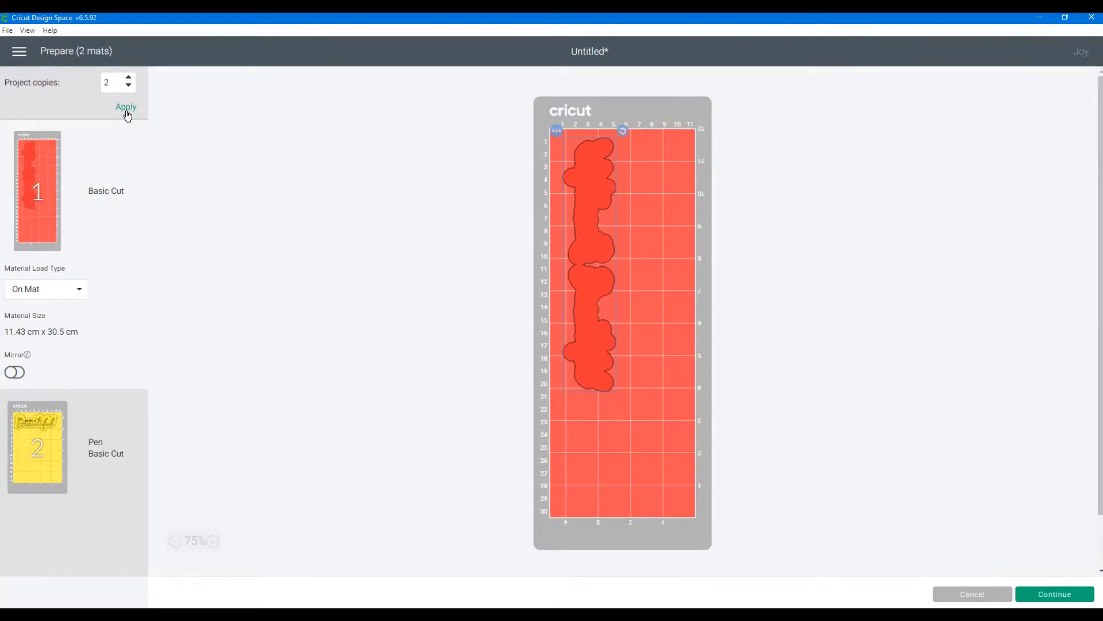
pyautogui.click(127, 112)
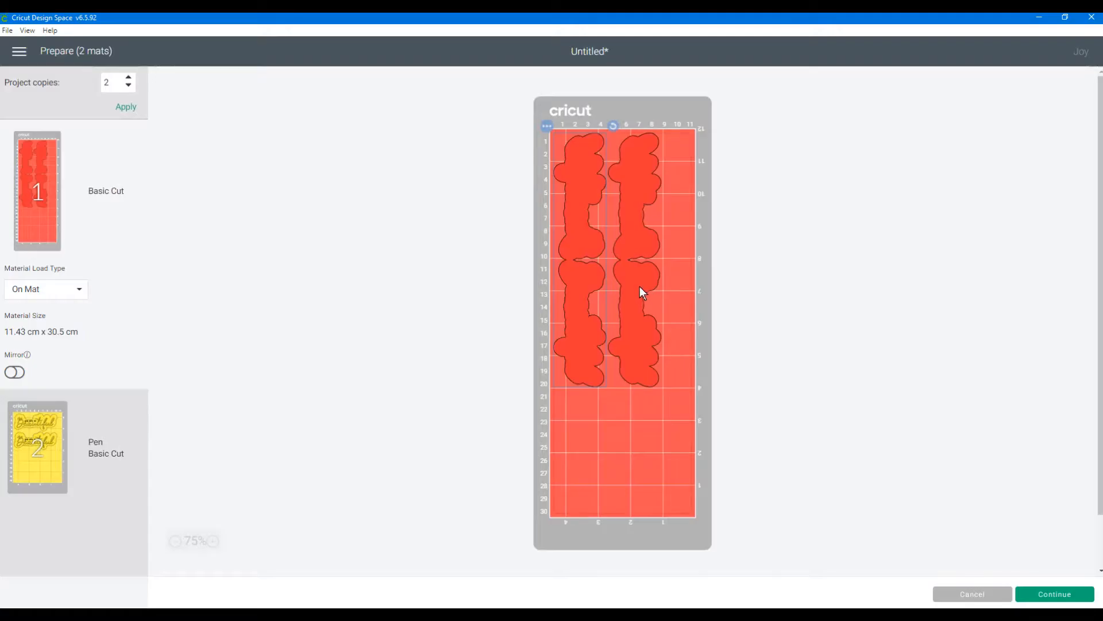
pyautogui.moveTo(640, 286); pyautogui.dragTo(654, 285)
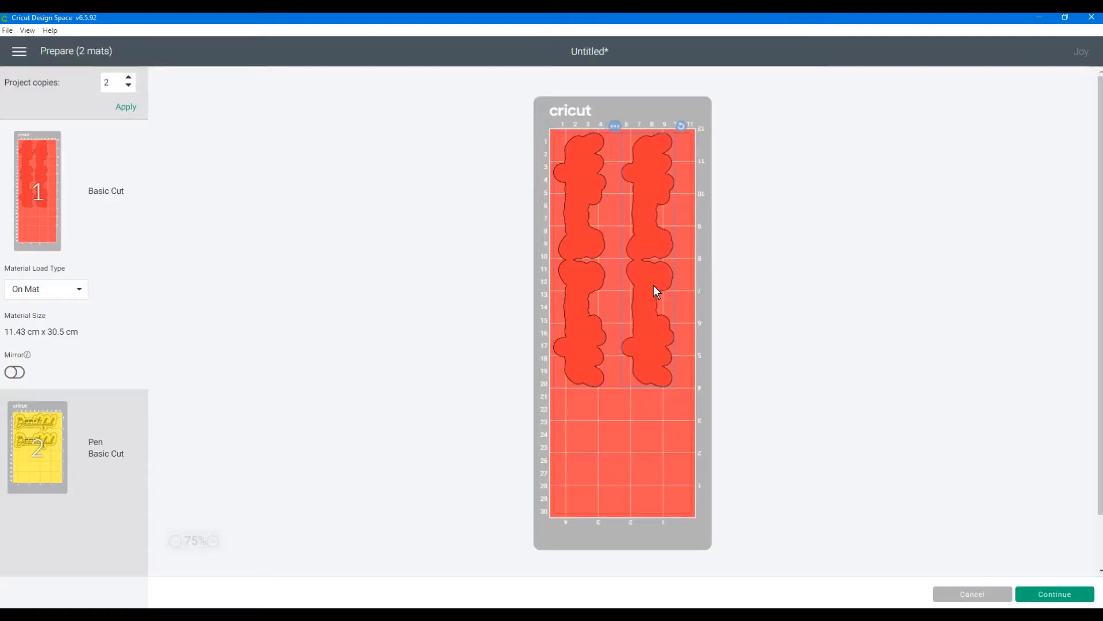
pyautogui.moveTo(585, 288); pyautogui.dragTo(592, 285)
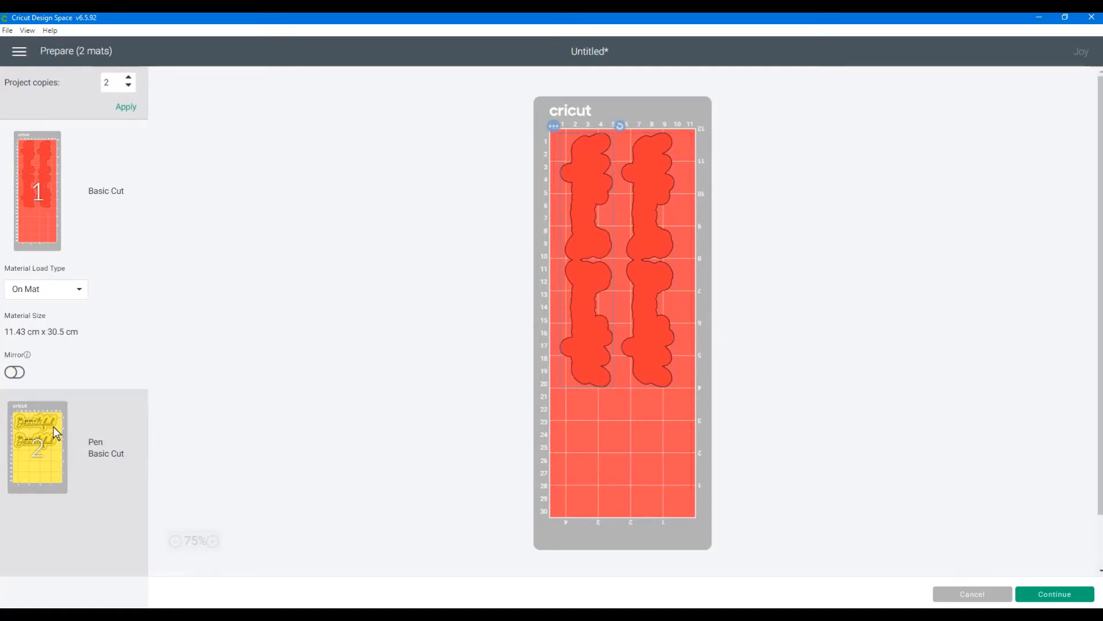
# On the yellow mat, shift both "you are so Beautiful" designs inward from the edge and widen the gap between them.
pyautogui.click(53, 456)
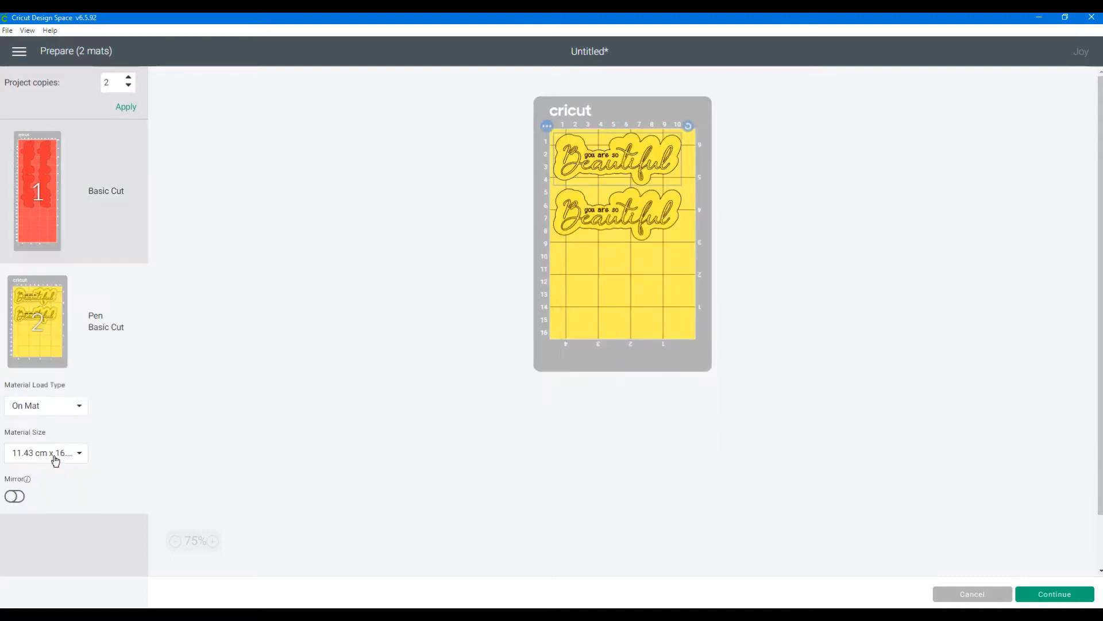
pyautogui.click(68, 170)
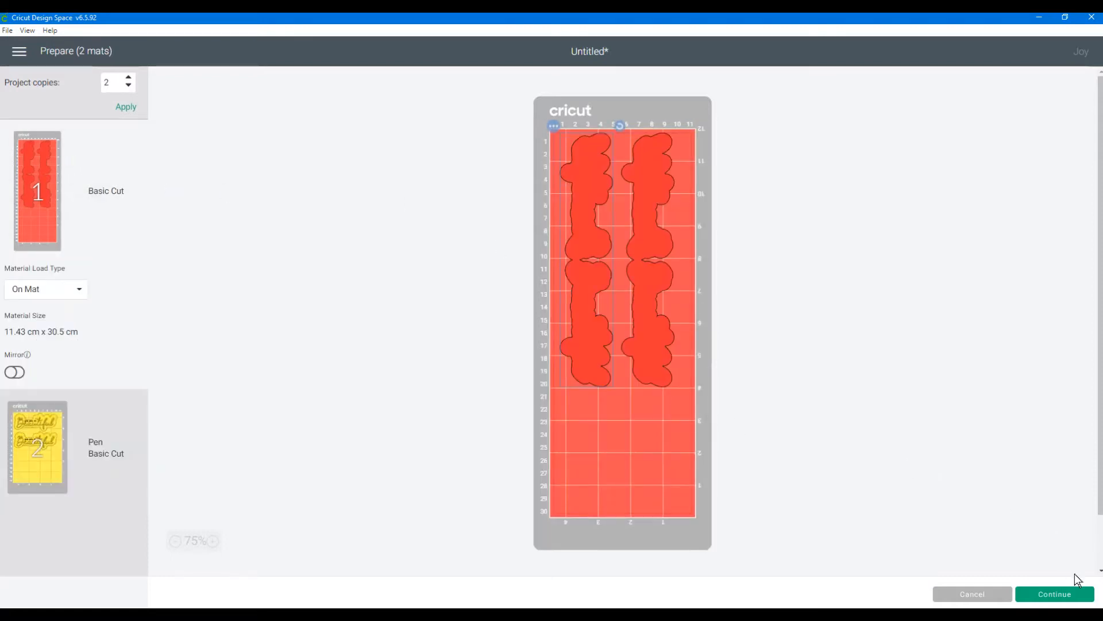
pyautogui.click(49, 448)
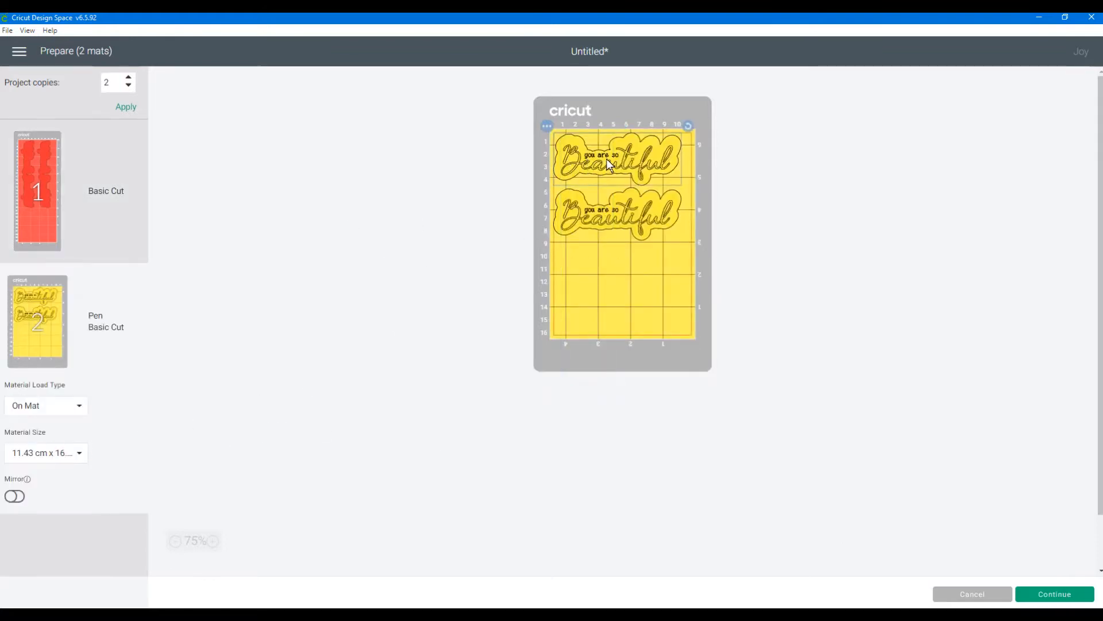
pyautogui.moveTo(606, 158); pyautogui.dragTo(615, 161)
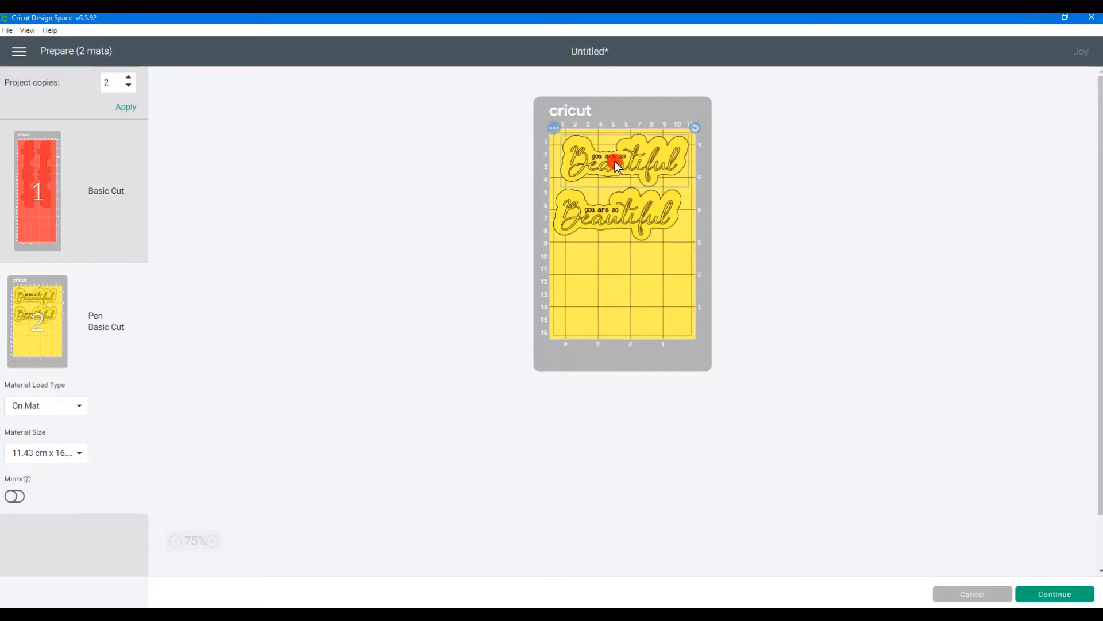
pyautogui.moveTo(630, 218); pyautogui.dragTo(637, 235)
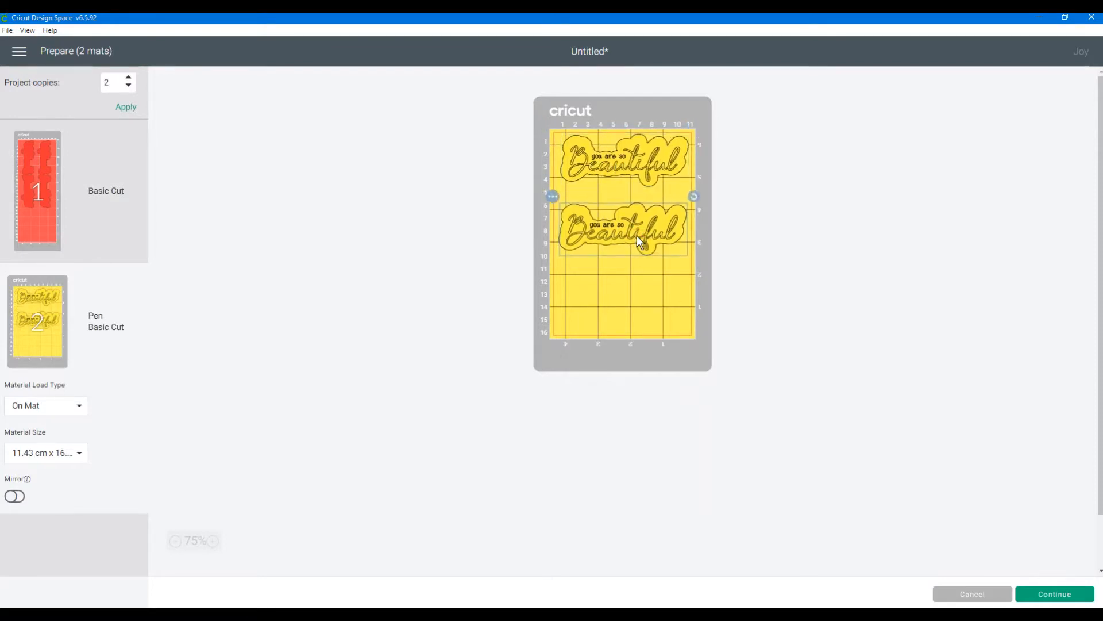
# Hide the lower "you are so Beautiful" copy from the yellow mat and nudge the remaining design slightly toward the mat's edge.
pyautogui.click(554, 196)
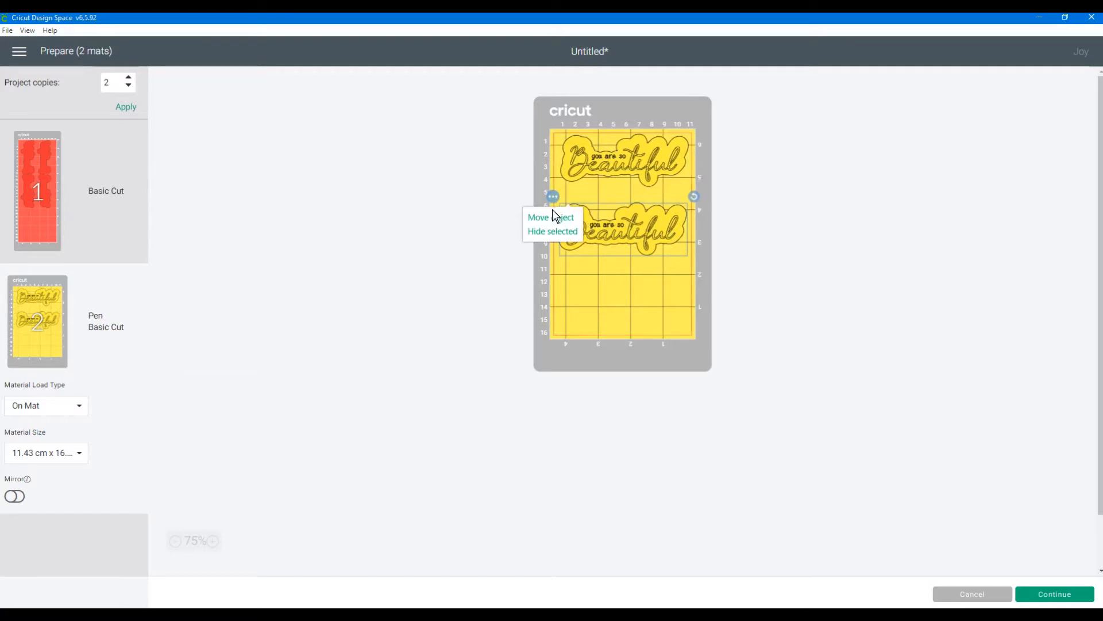
pyautogui.click(548, 230)
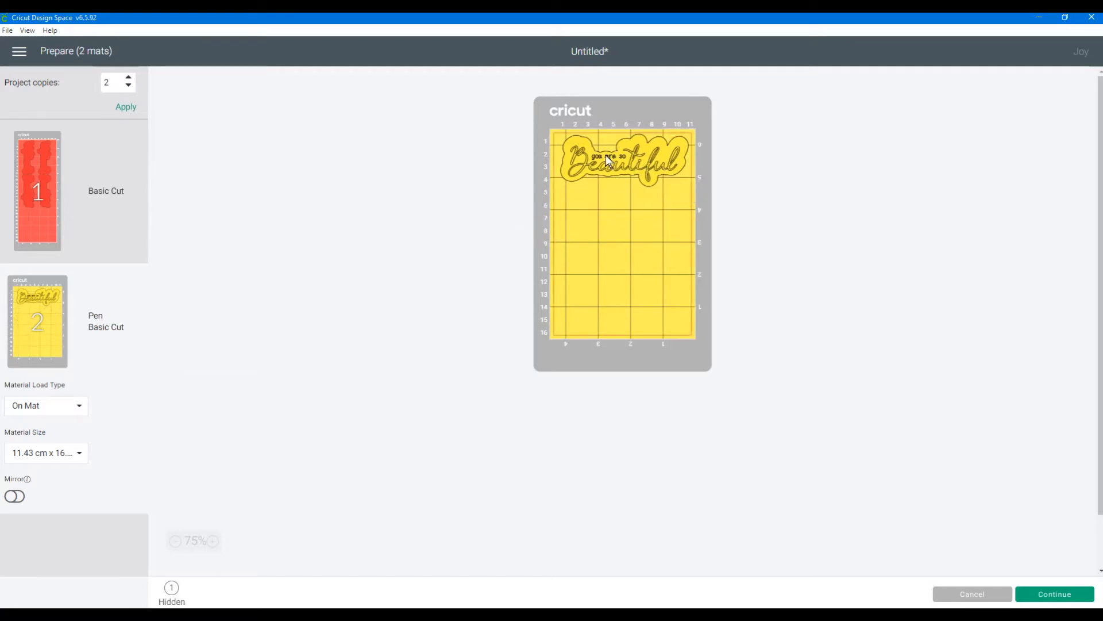
pyautogui.moveTo(606, 155); pyautogui.dragTo(602, 155)
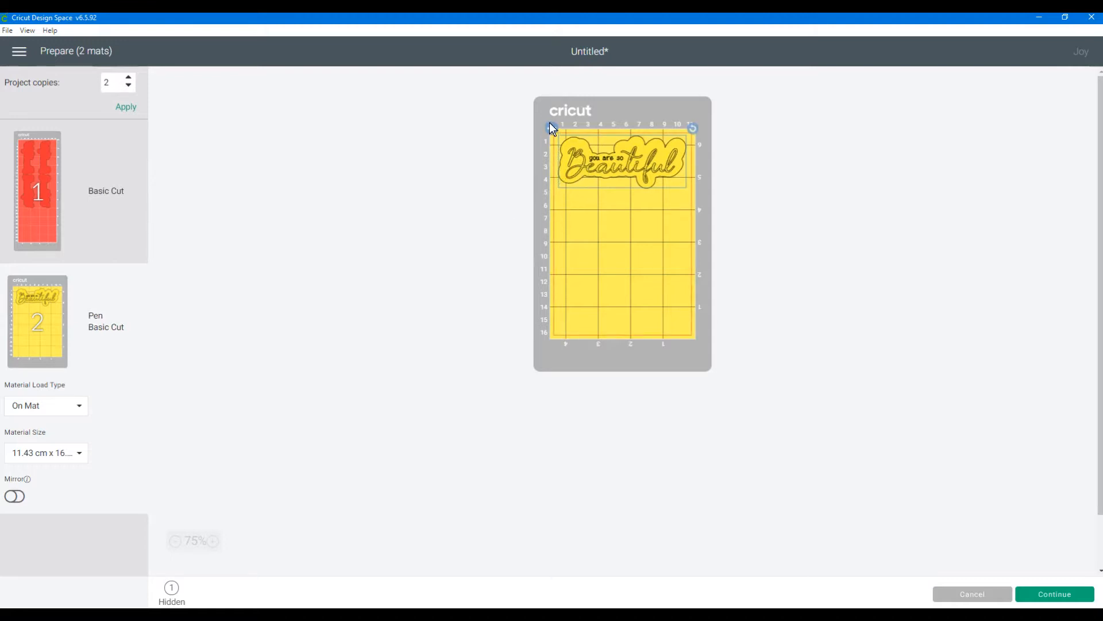
pyautogui.click(580, 246)
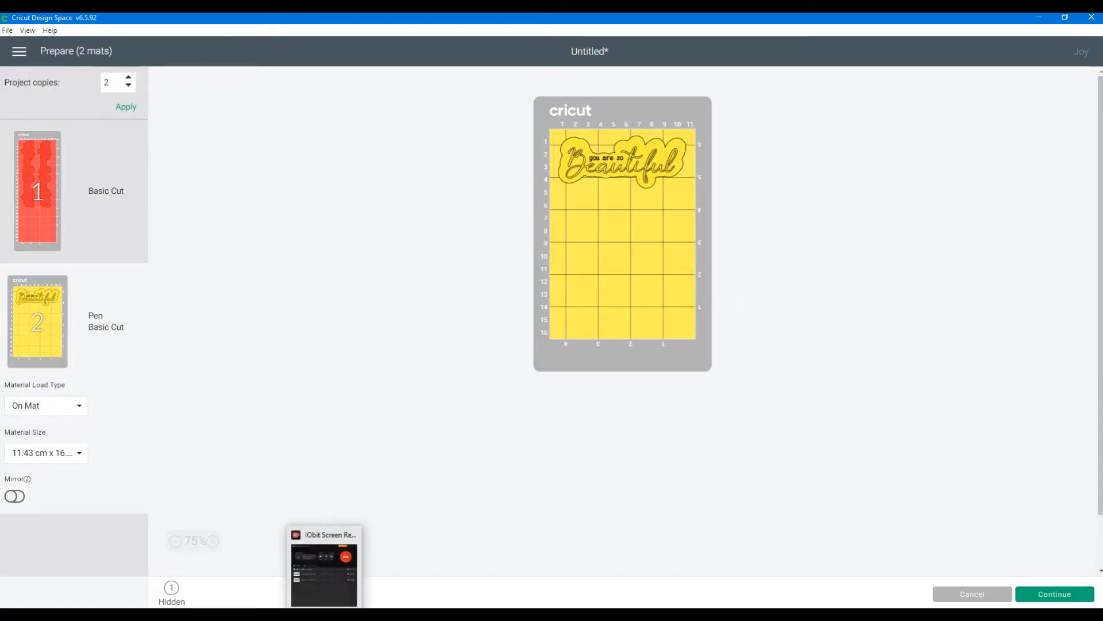
pyautogui.click(325, 612)
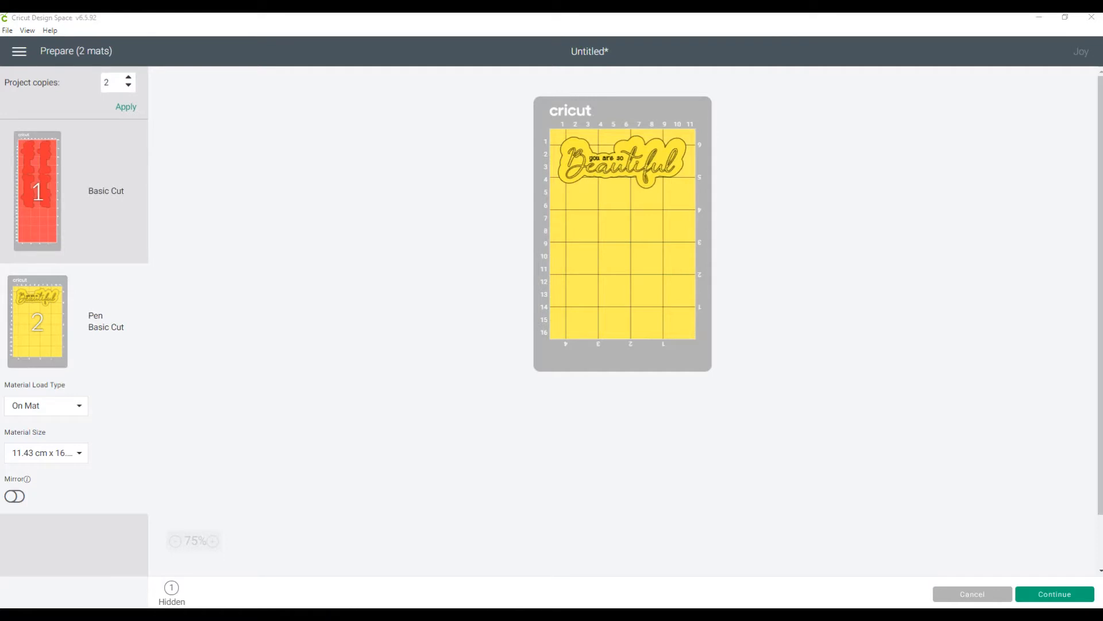
pyautogui.click(1001, 614)
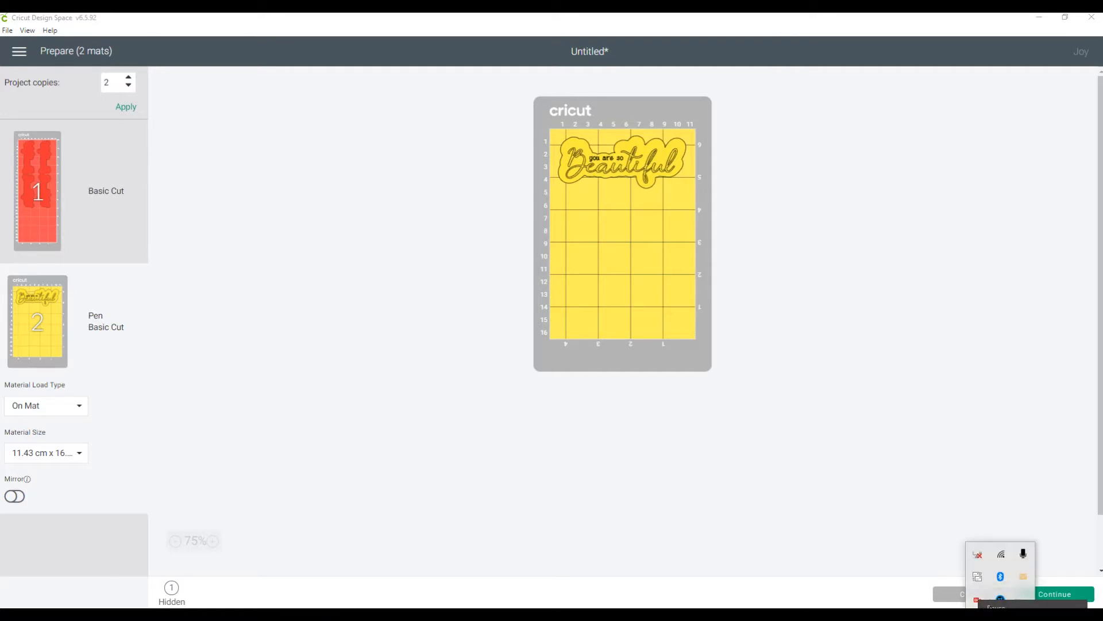